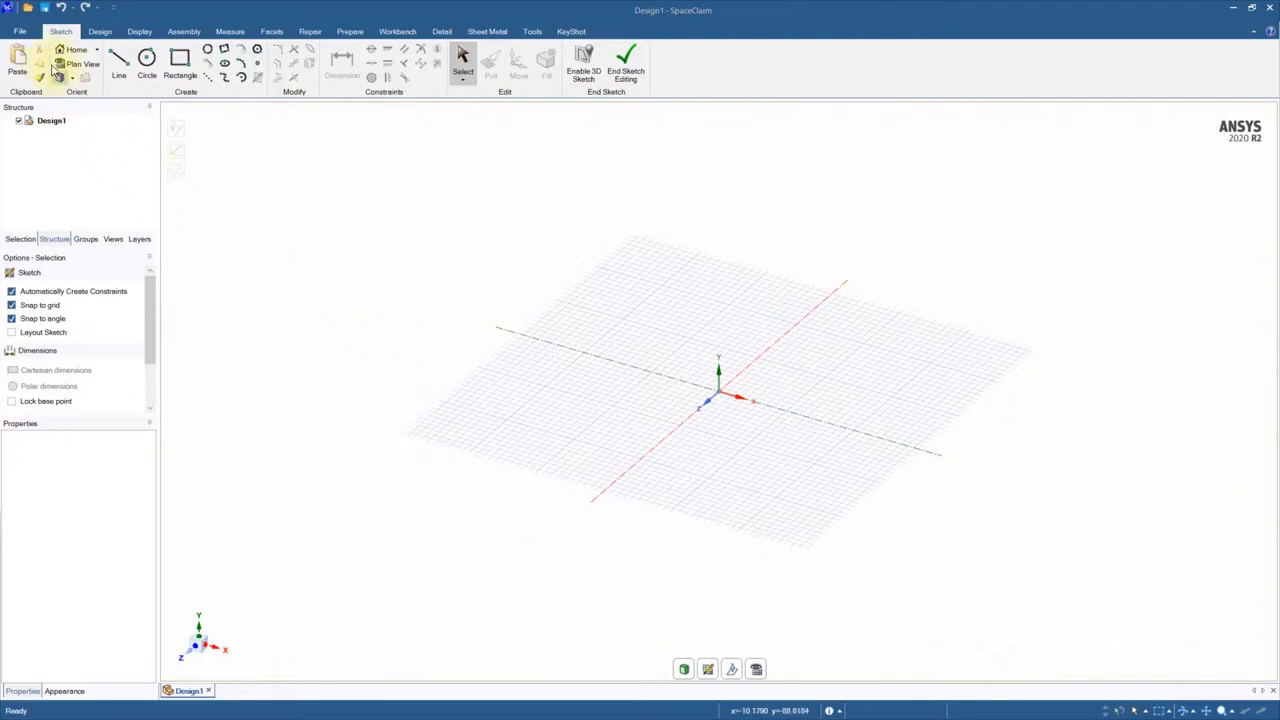
Confirm Metric units with Millimeters for length in SpaceClaim Options and close them.
click(20, 33)
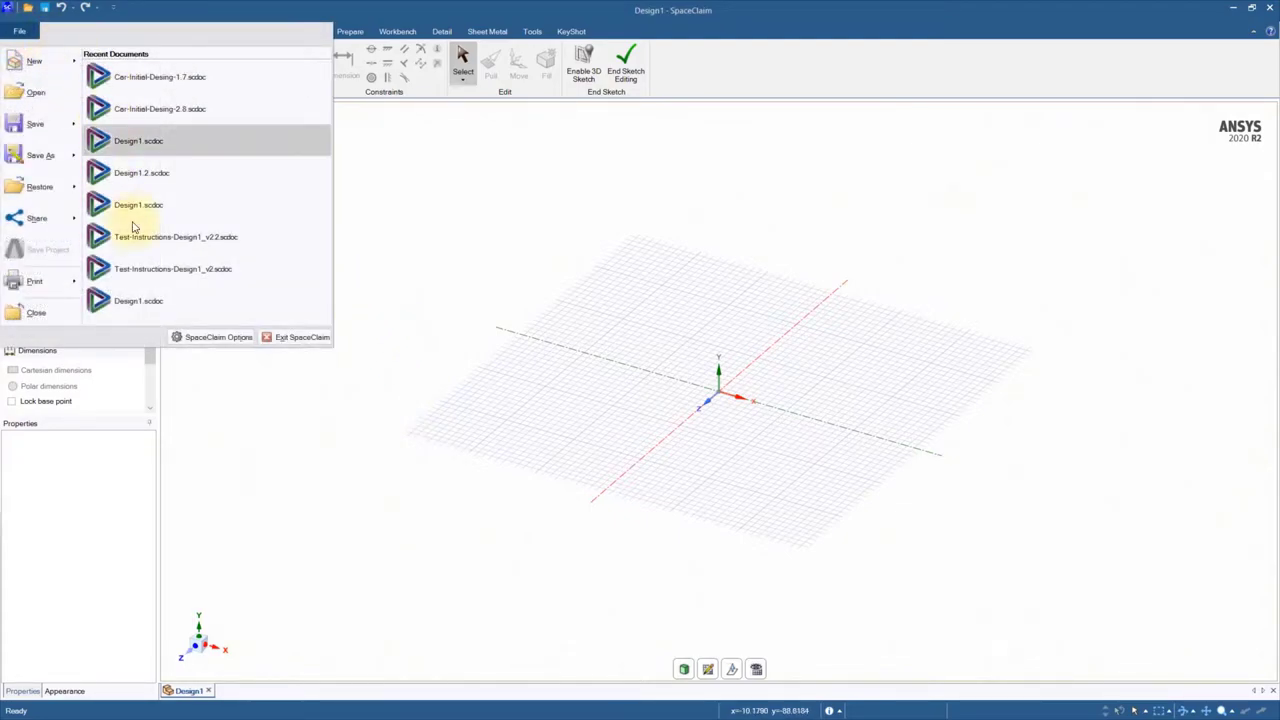
click(214, 345)
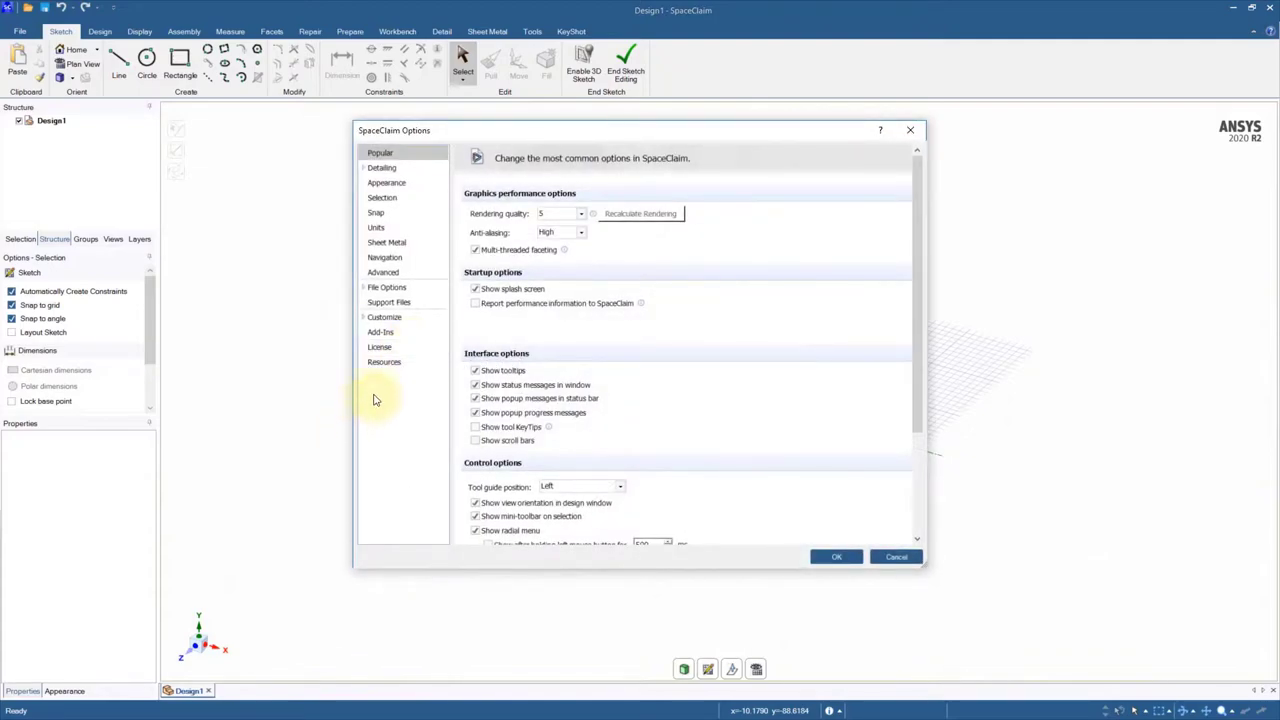
click(385, 230)
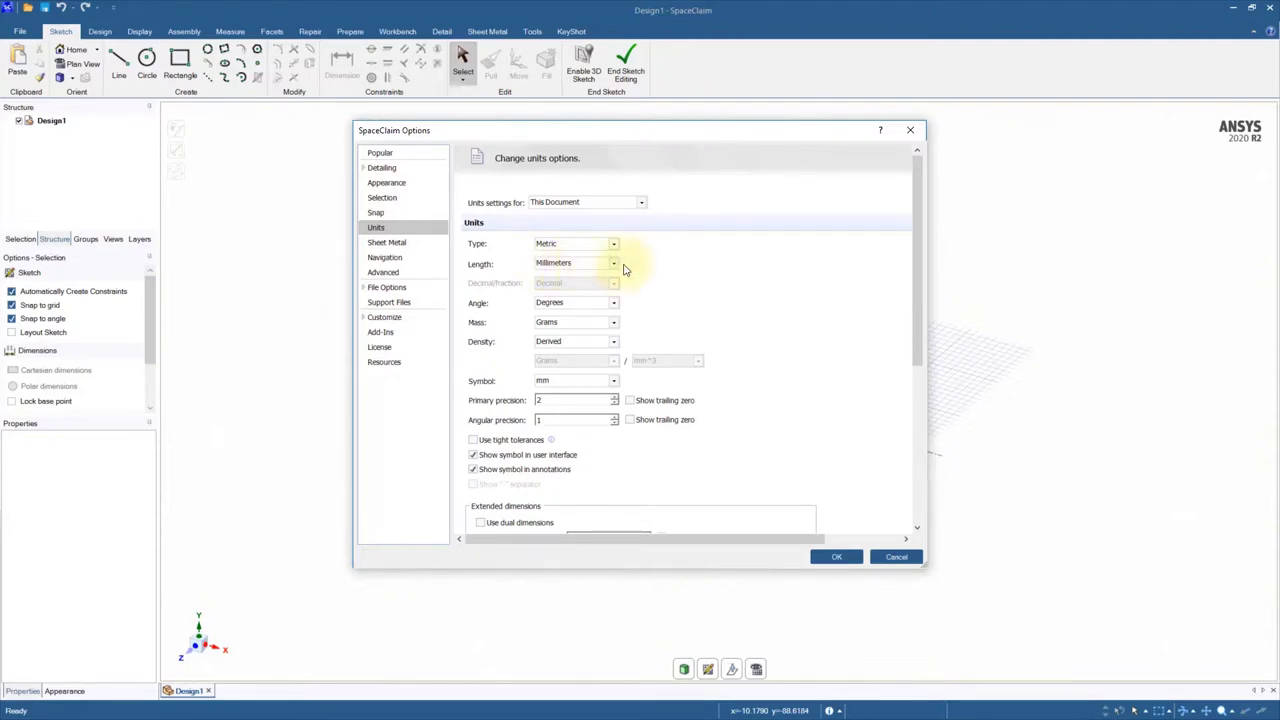
click(836, 558)
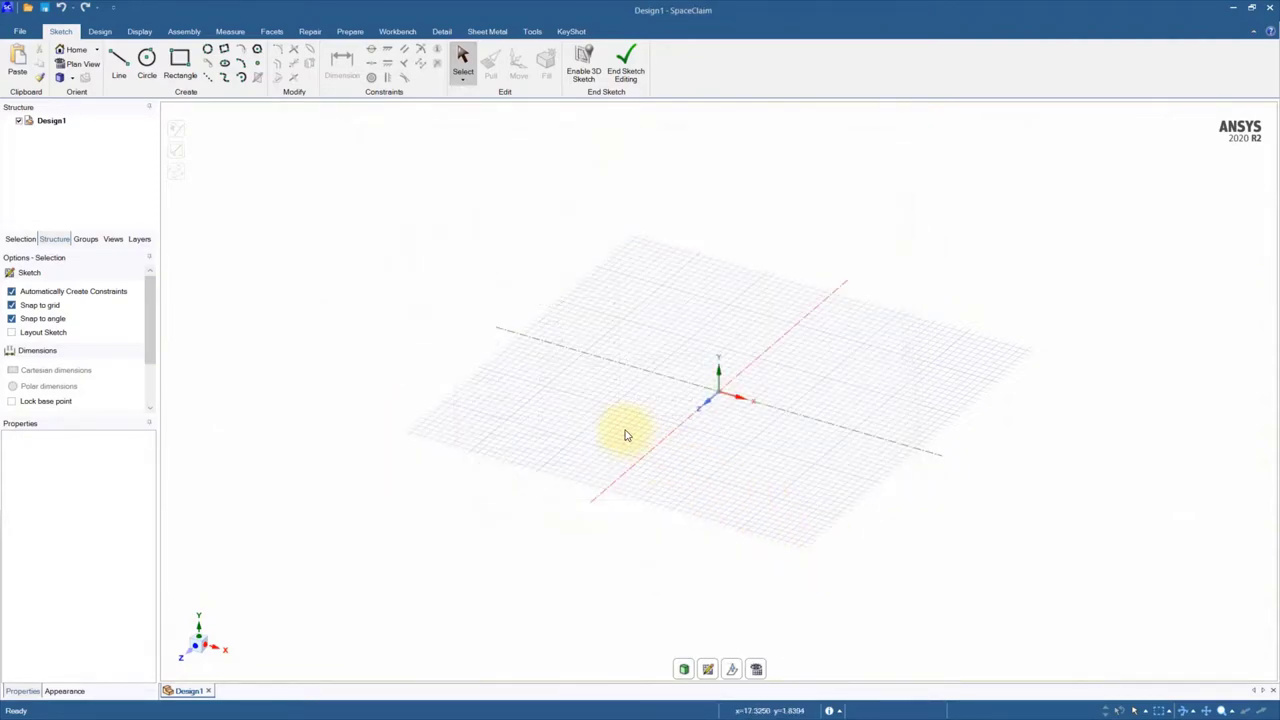
Insert profile.txt as a Point curve (text) file to bring in the airfoil curve.
click(184, 31)
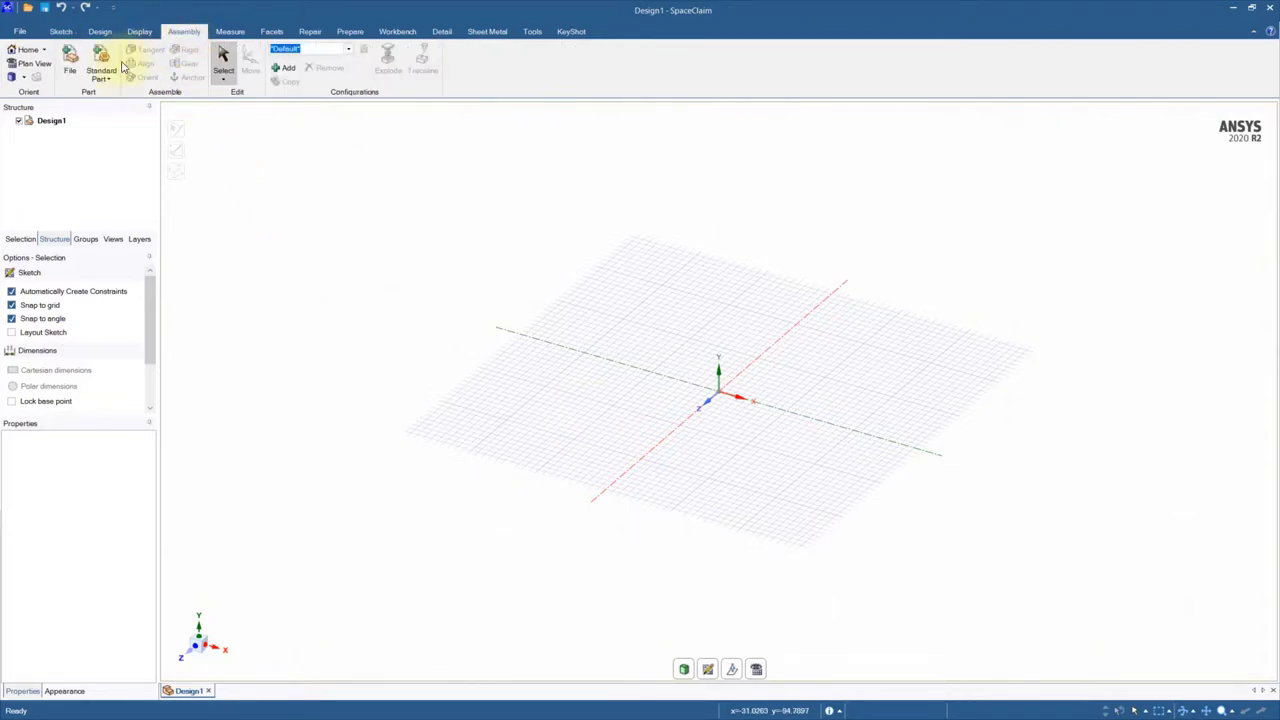
click(70, 66)
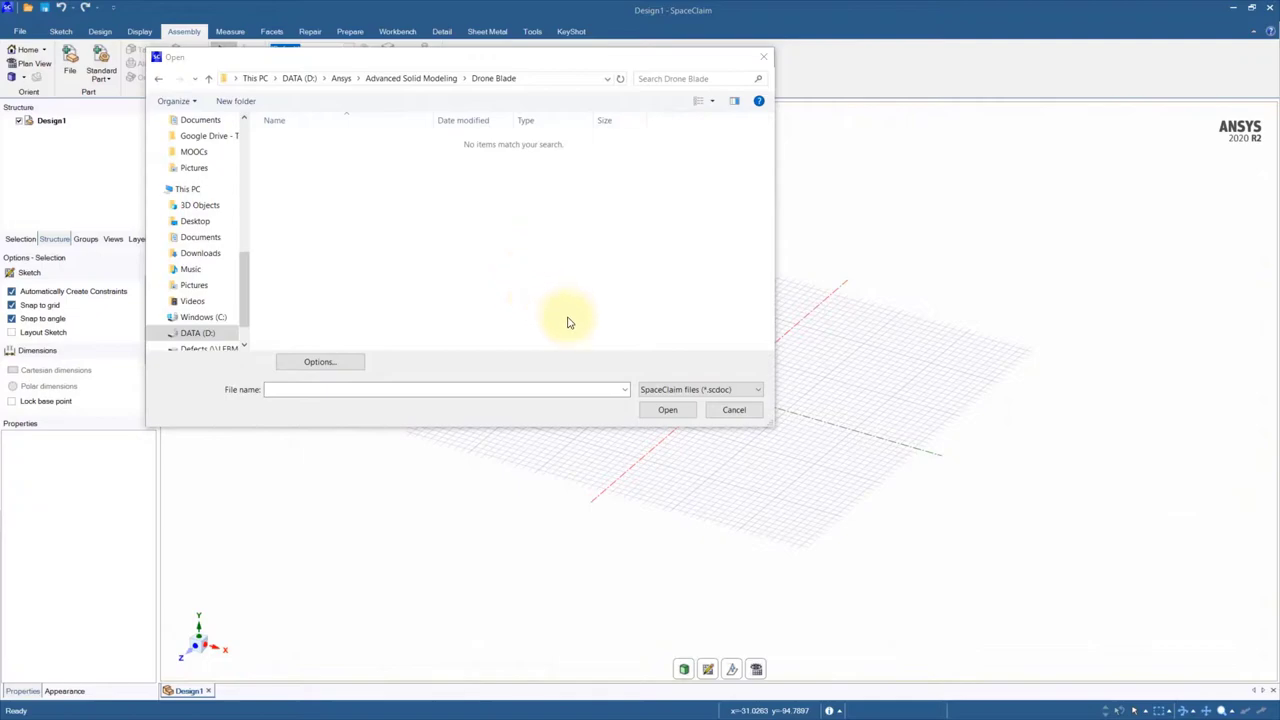
click(707, 392)
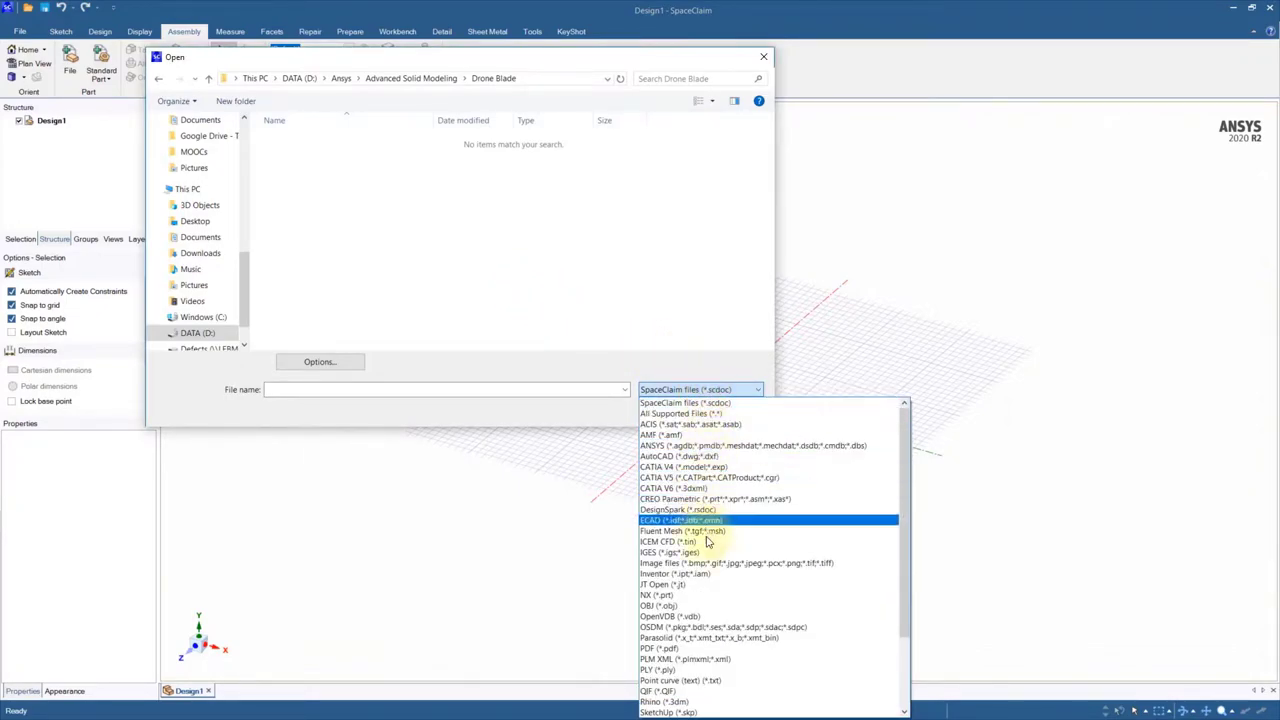
scroll(714, 560, down, 3)
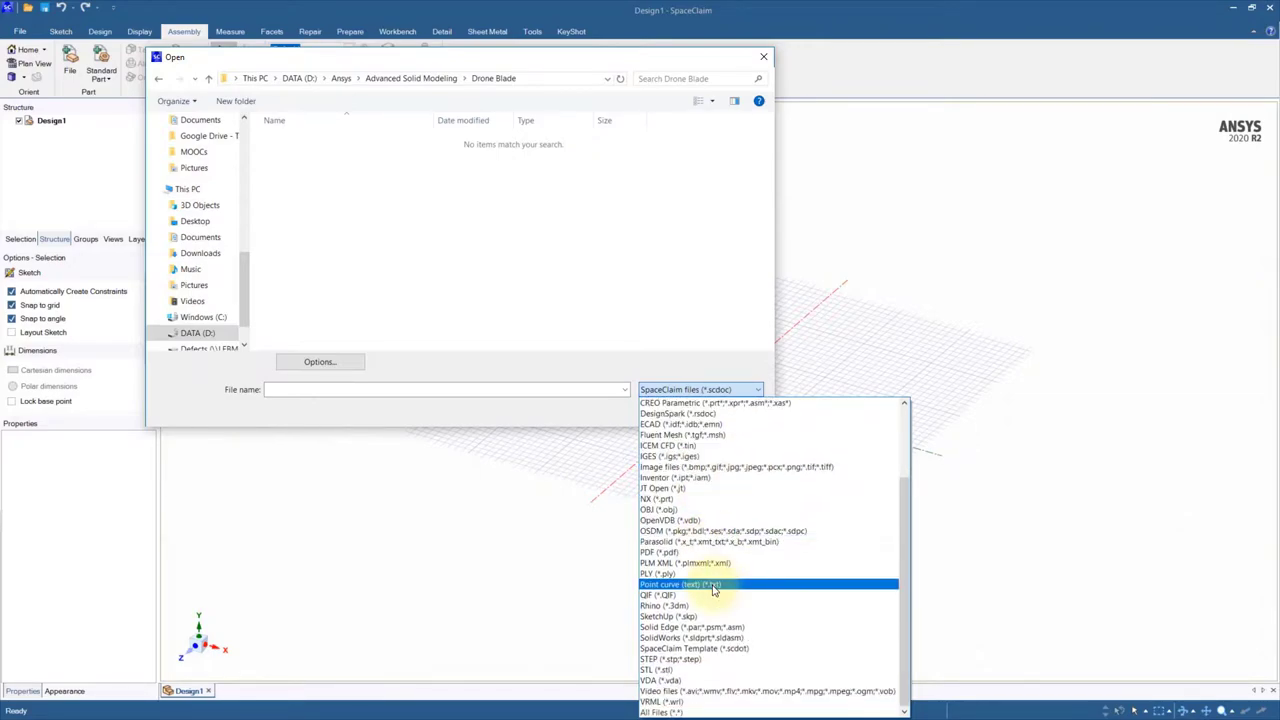
click(714, 585)
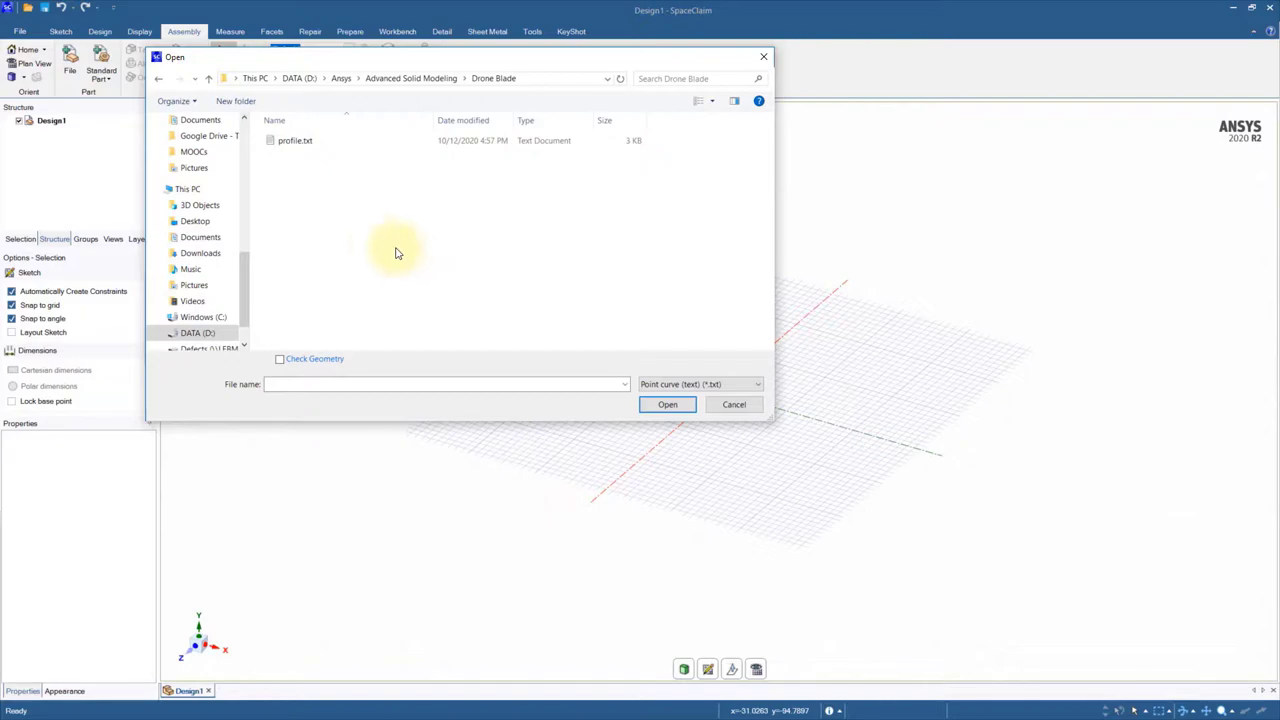
click(295, 140)
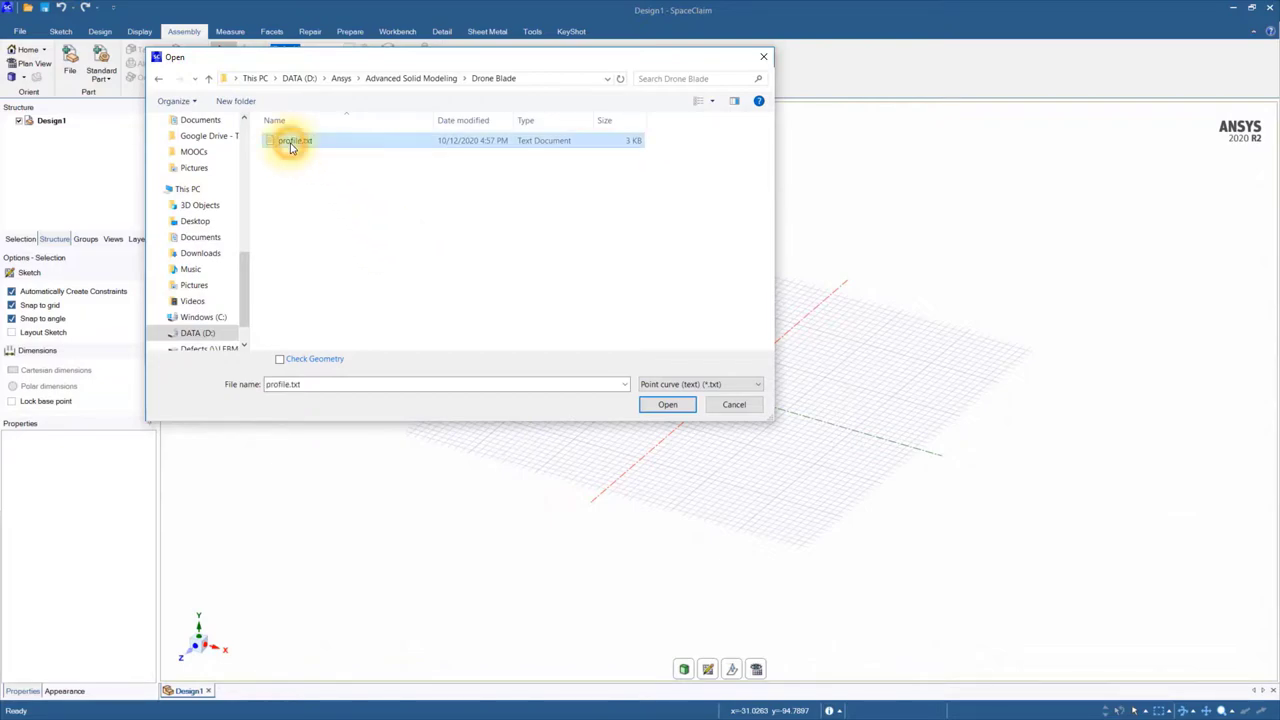
click(668, 406)
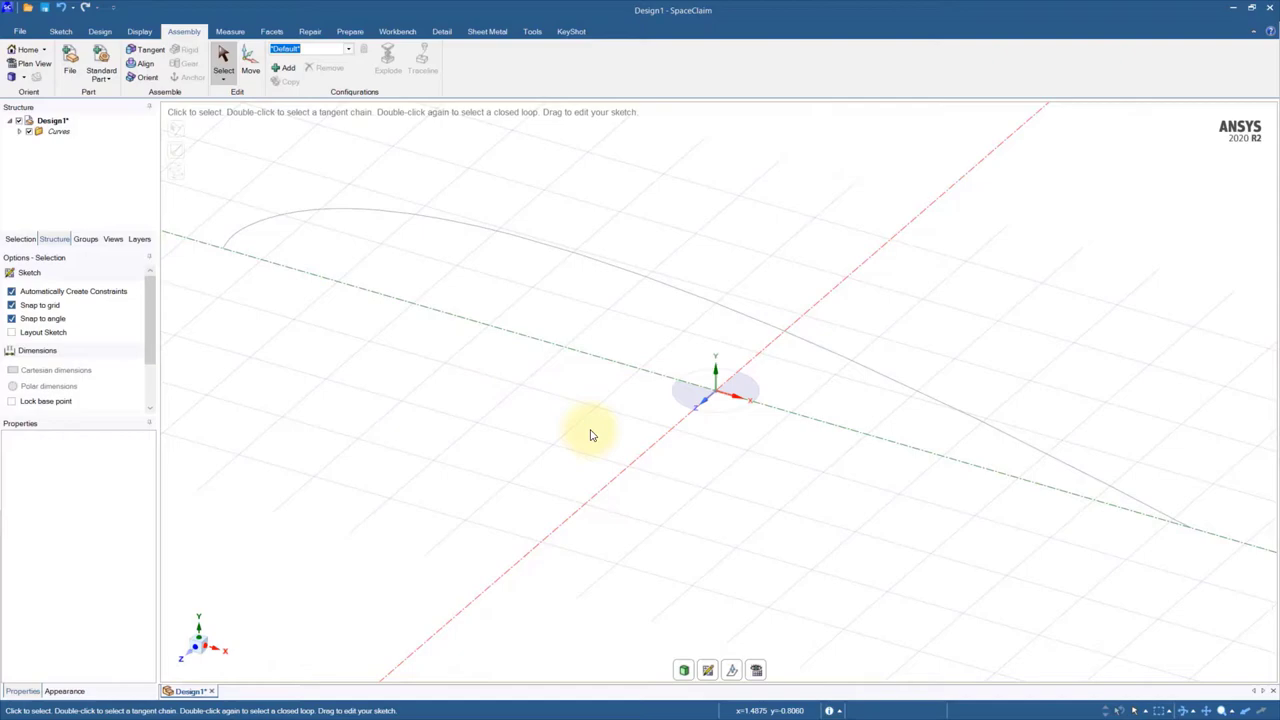
In 3D mode, Fill the airfoil curve into a flat Surface body and uncheck Curves.
click(684, 671)
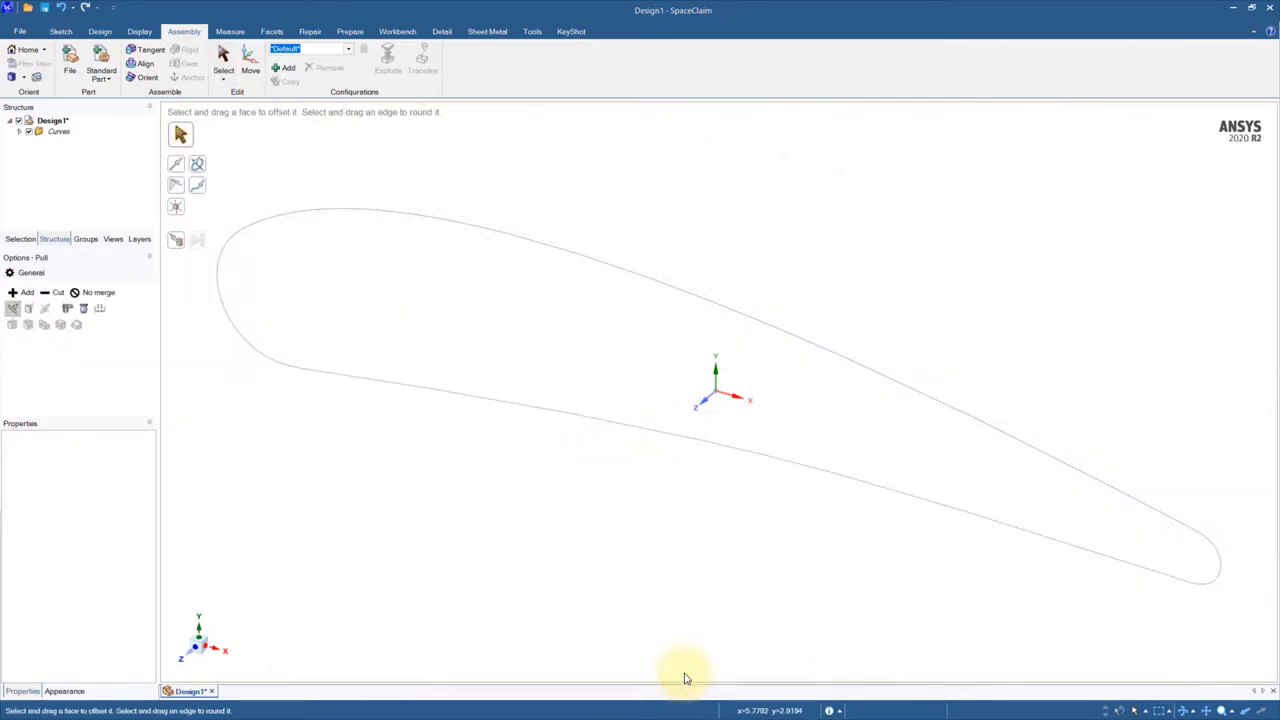
mouse_move(530, 547)
middle_down()
mouse_move(549, 520)
mouse_move(634, 477)
mouse_move(540, 534)
middle_up()
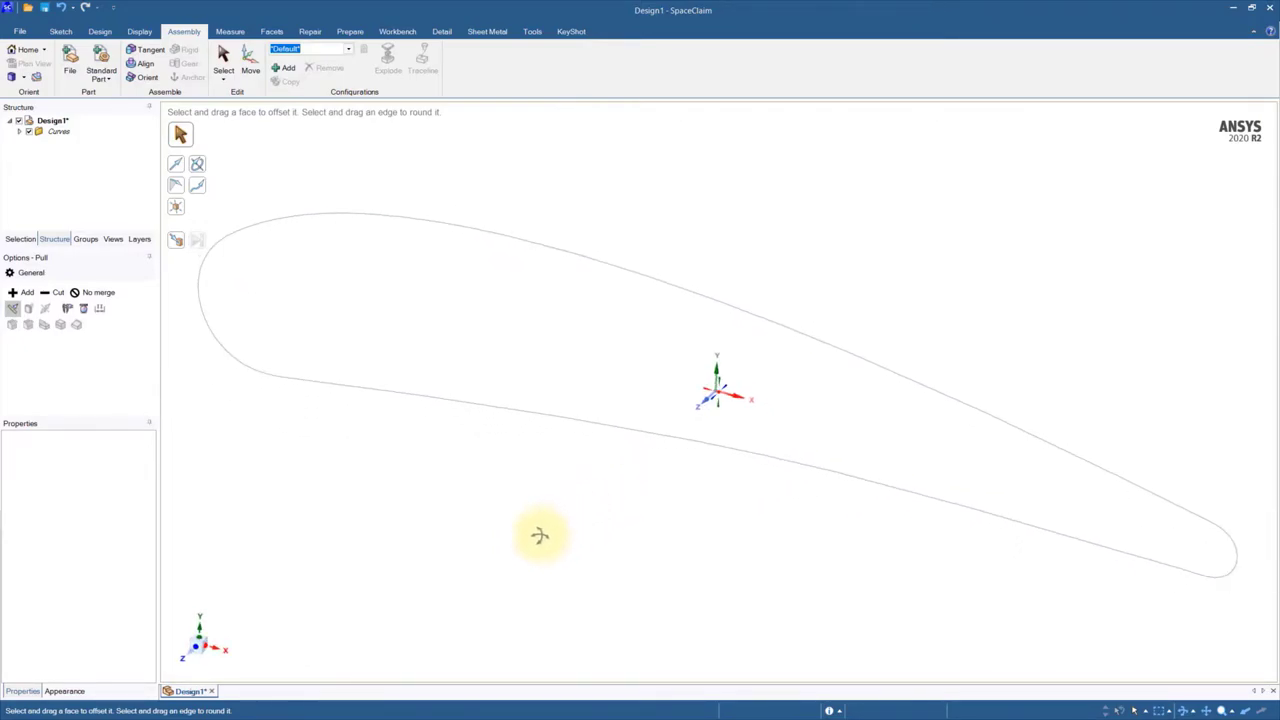
click(225, 62)
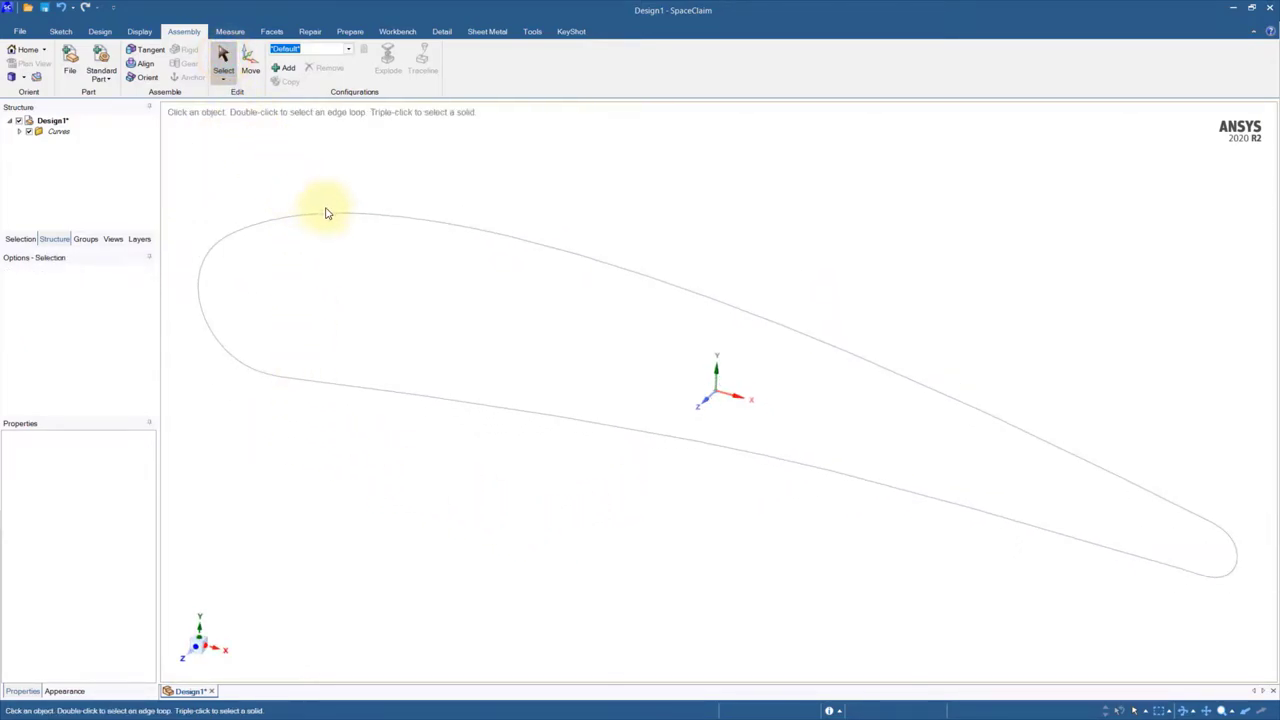
click(330, 214)
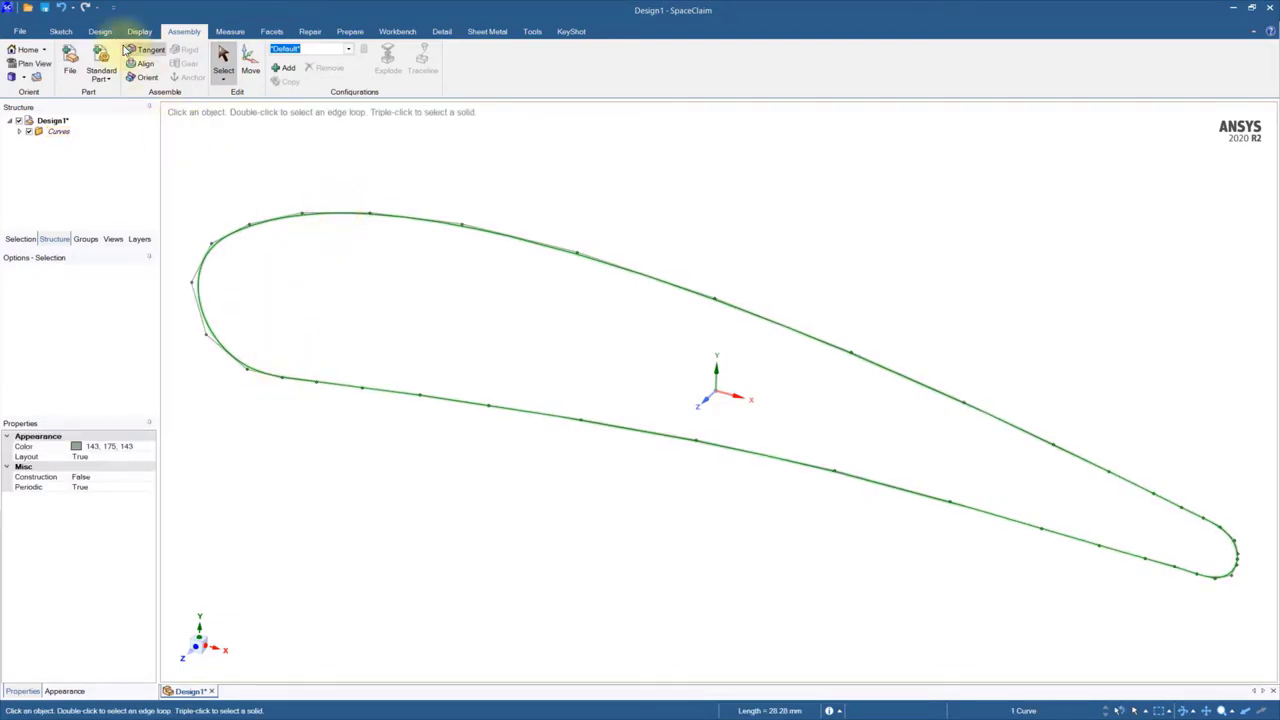
click(92, 33)
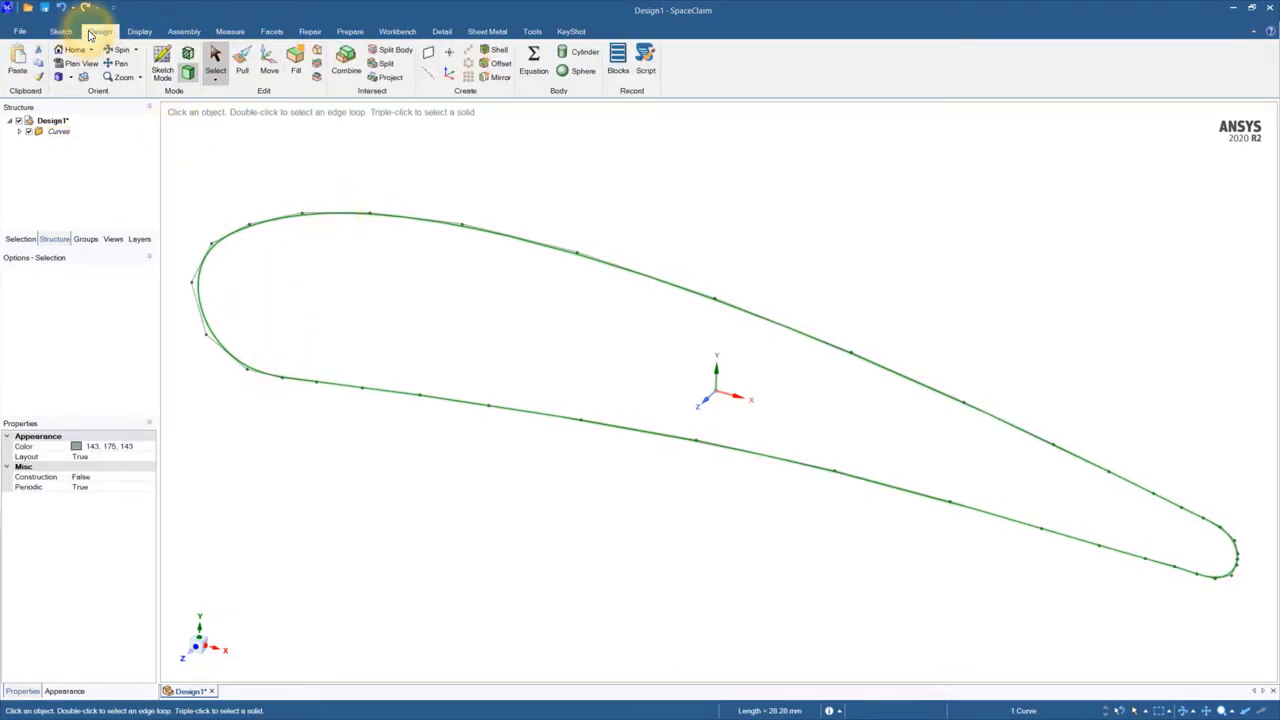
click(296, 65)
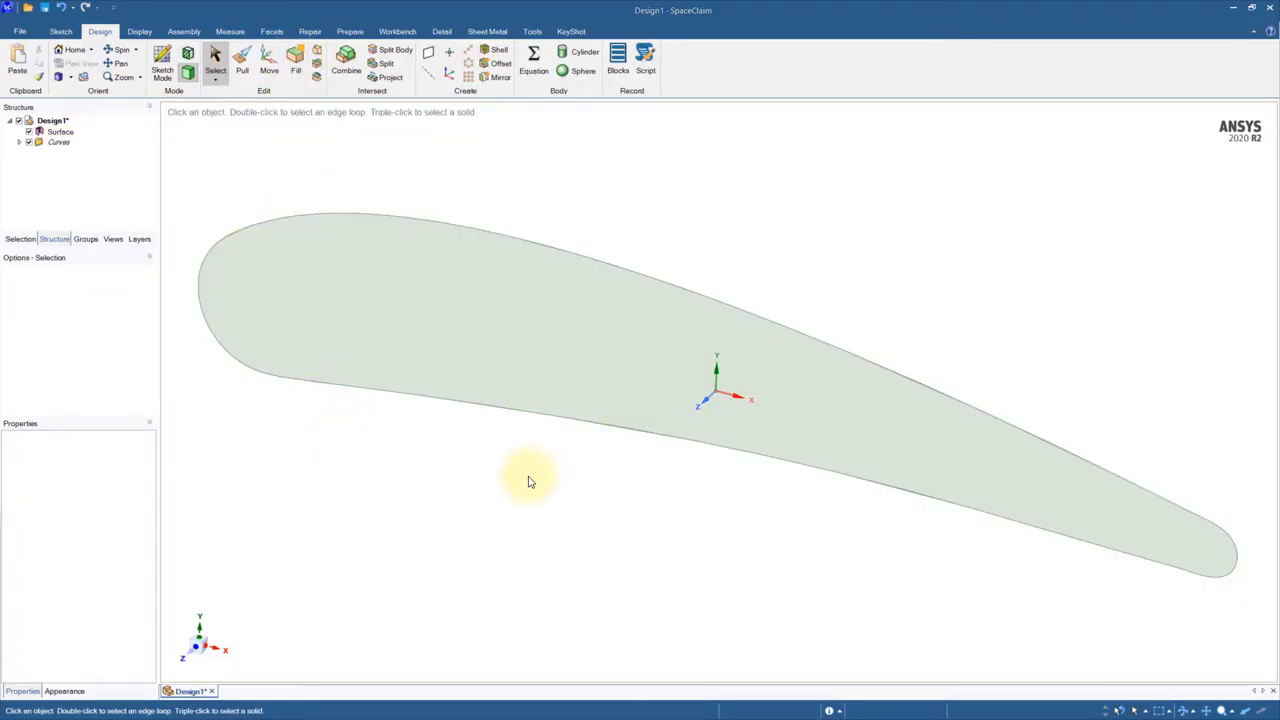
click(29, 143)
Set the Split tool to edge splitting and turn on vertex display for the airfoil.
click(386, 64)
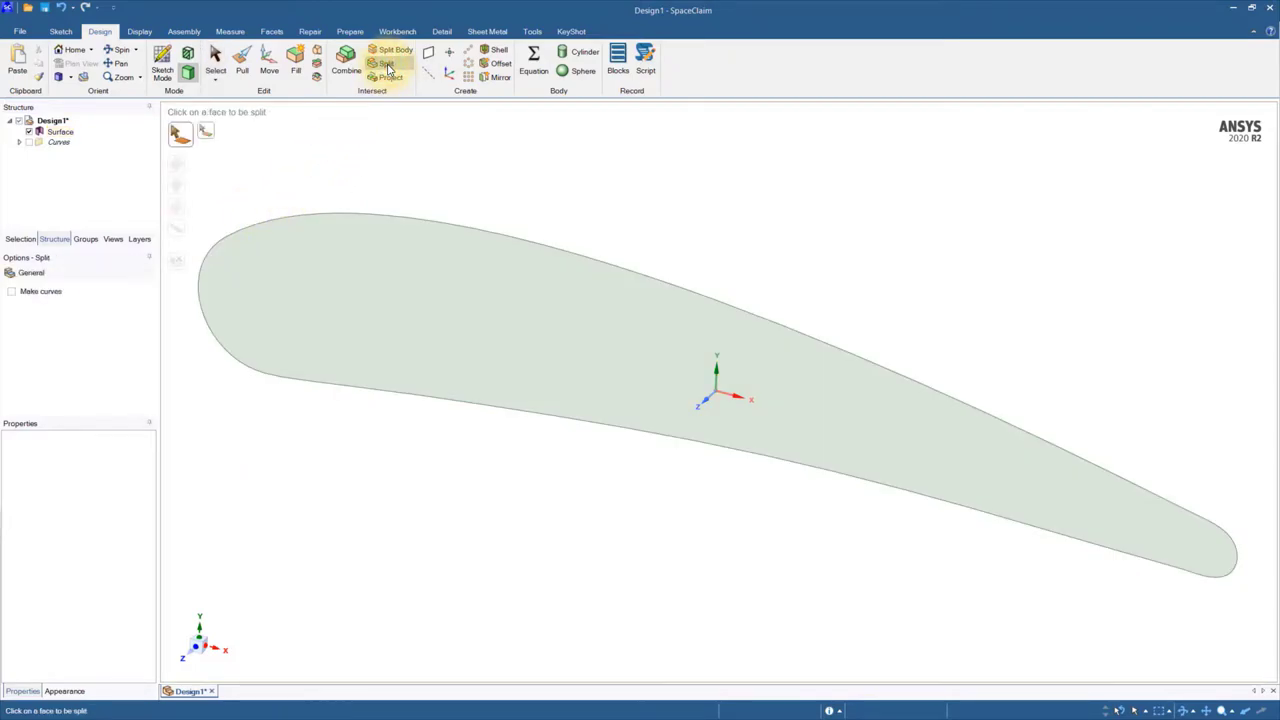
click(205, 132)
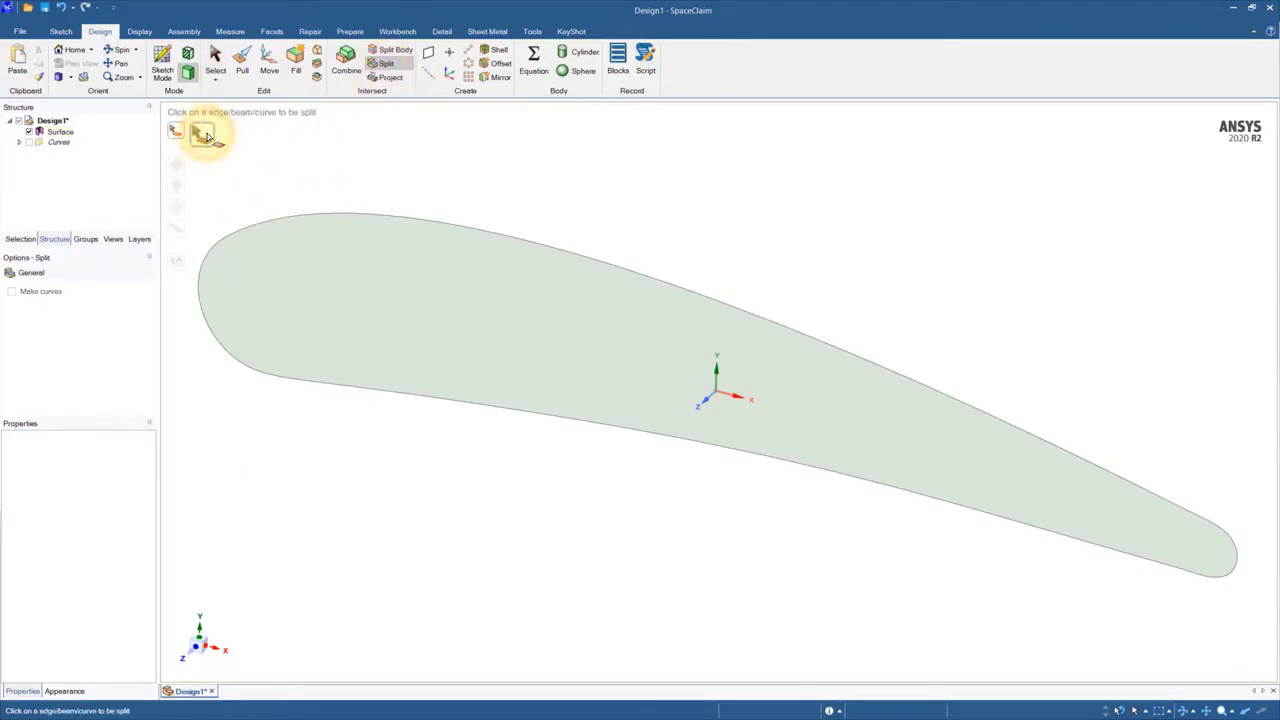
click(275, 219)
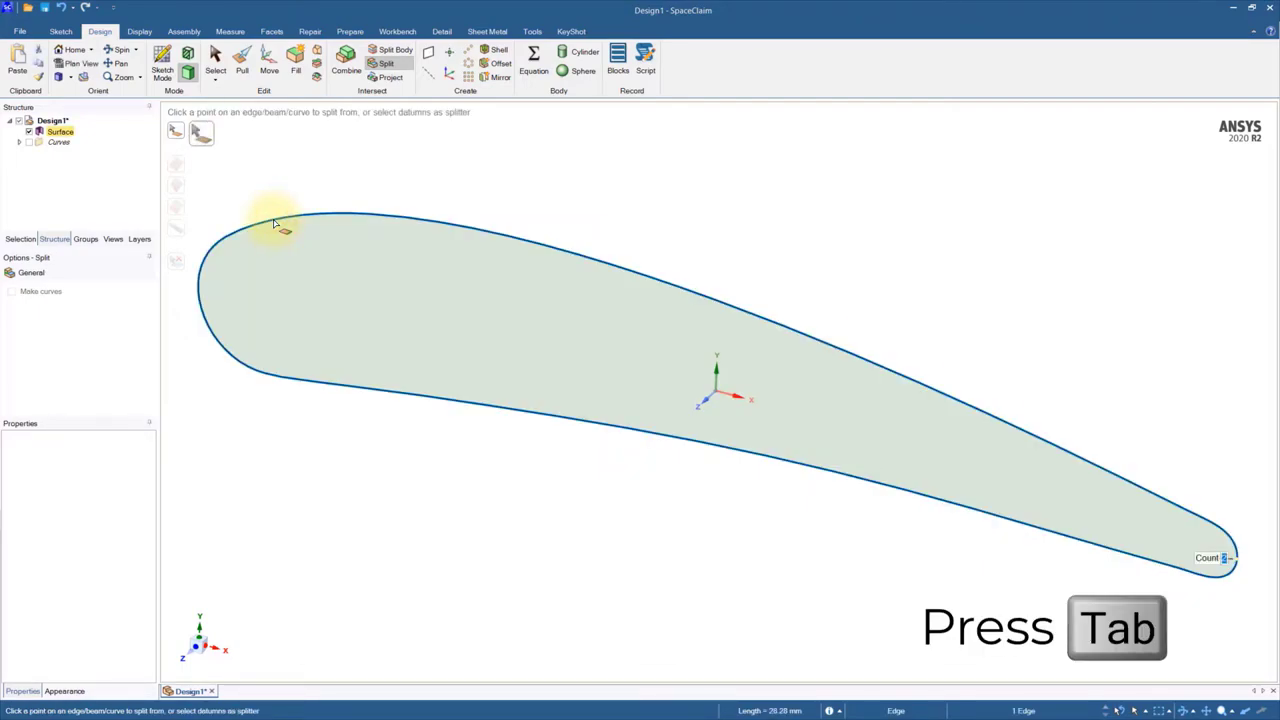
key(Tab)
text(5)
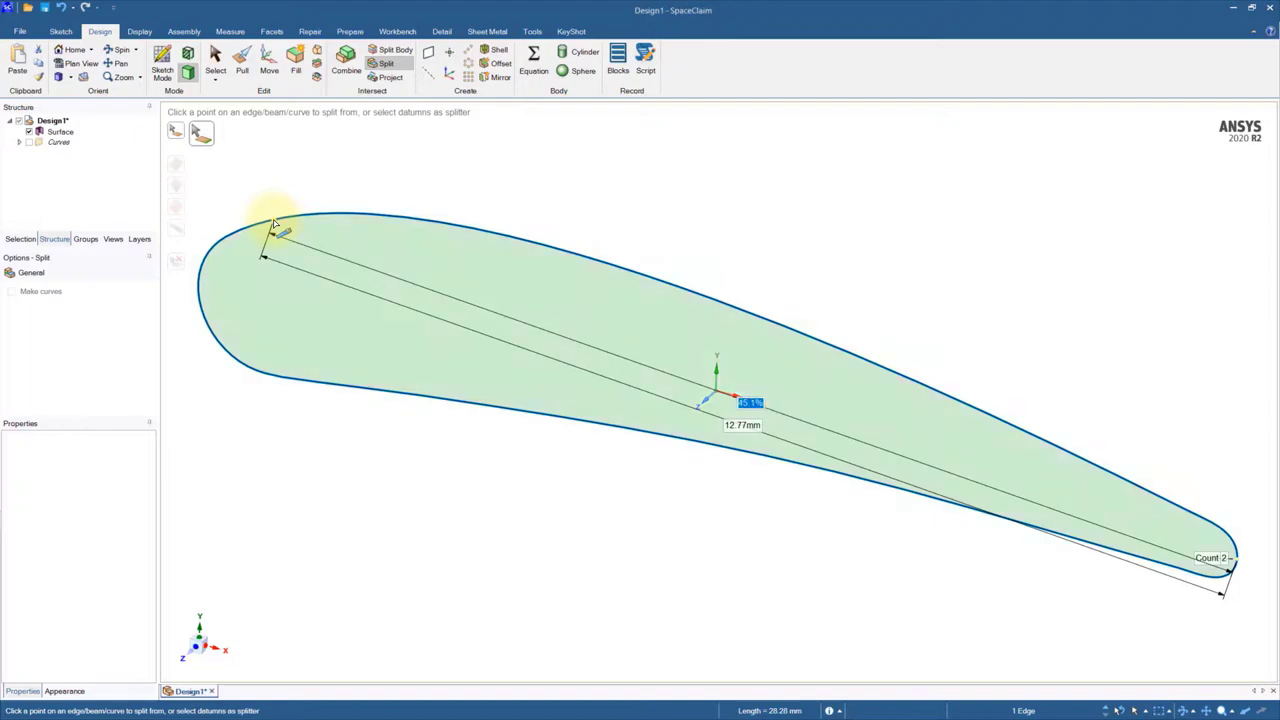
click(275, 222)
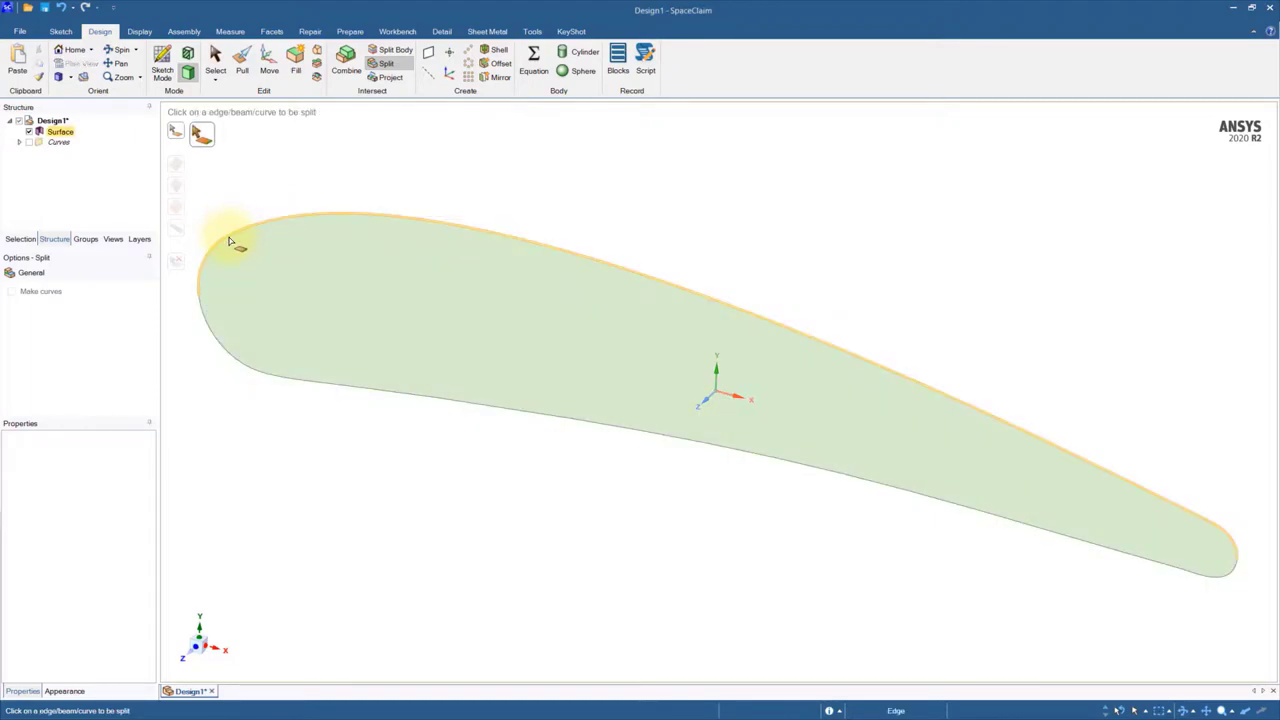
click(139, 31)
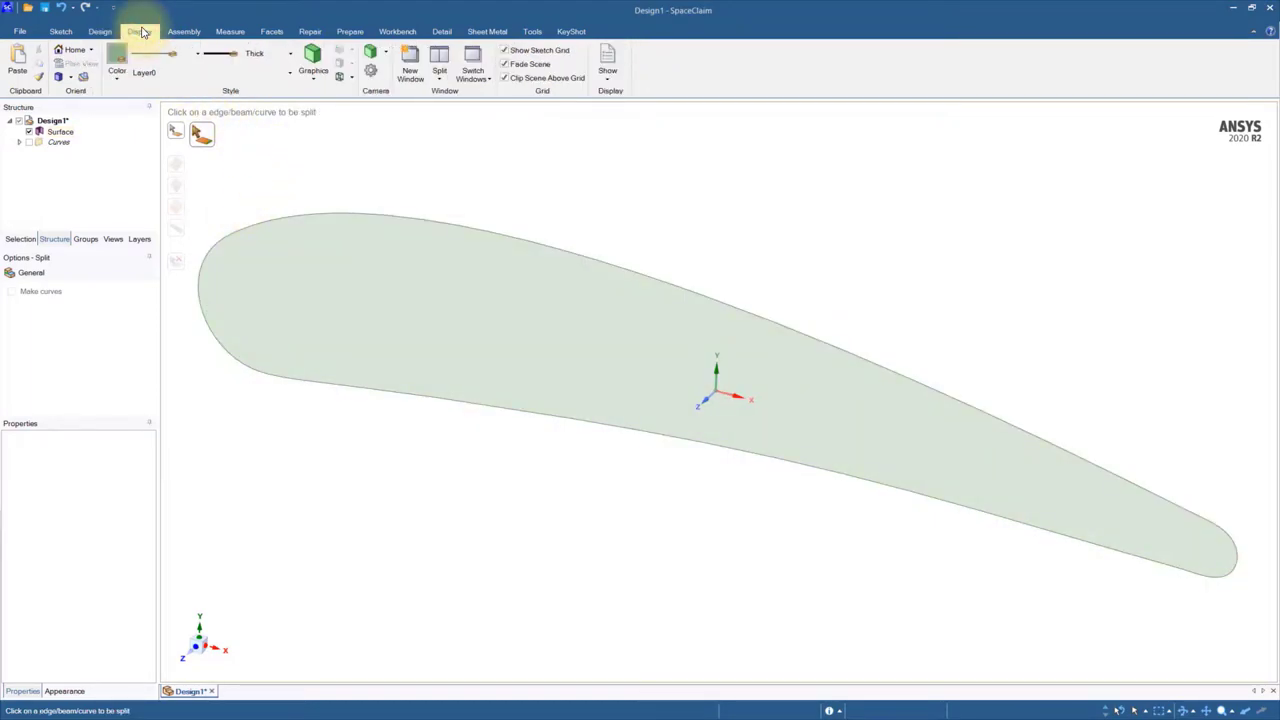
click(609, 75)
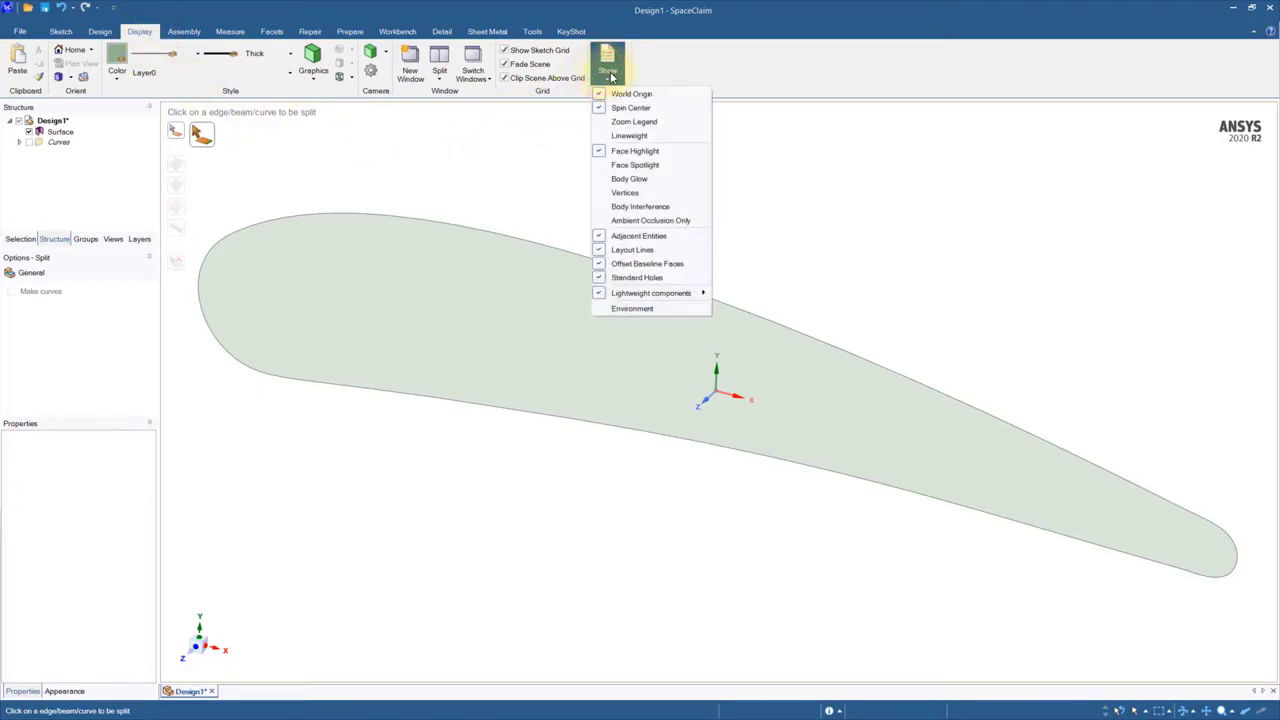
click(625, 192)
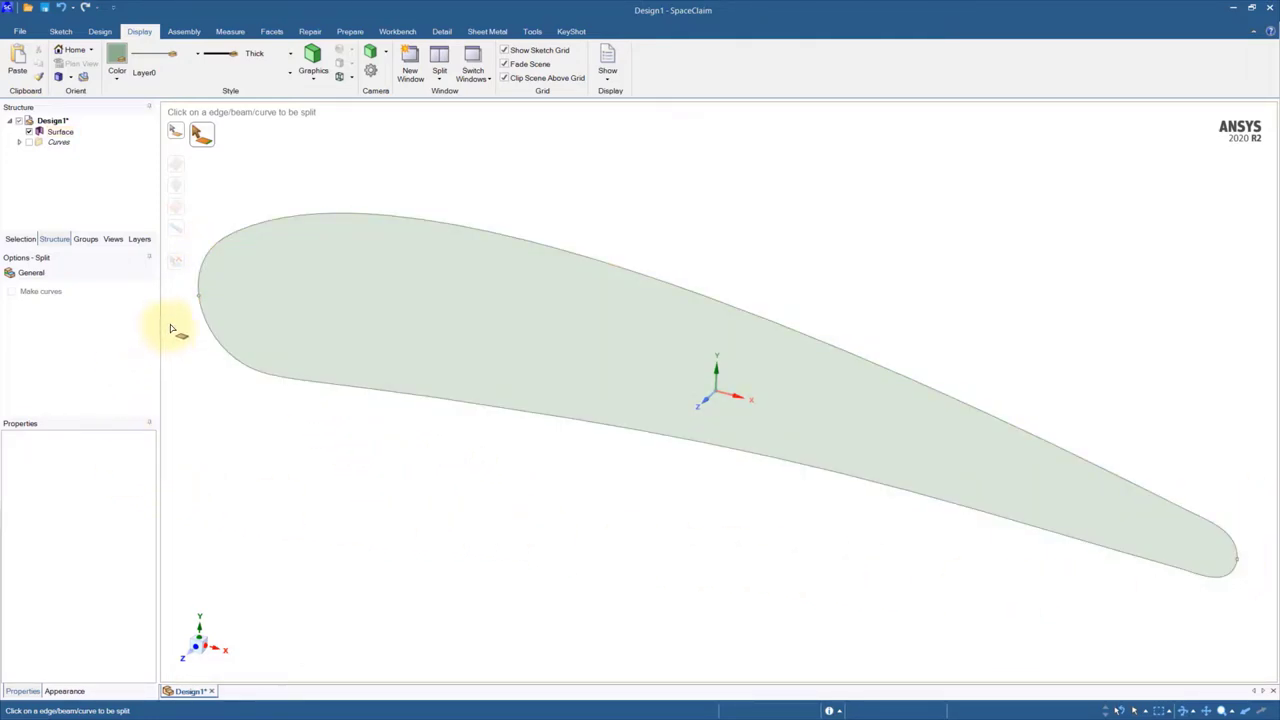
Split the airfoil's upper edge, then split its lower edge near the nose.
click(208, 258)
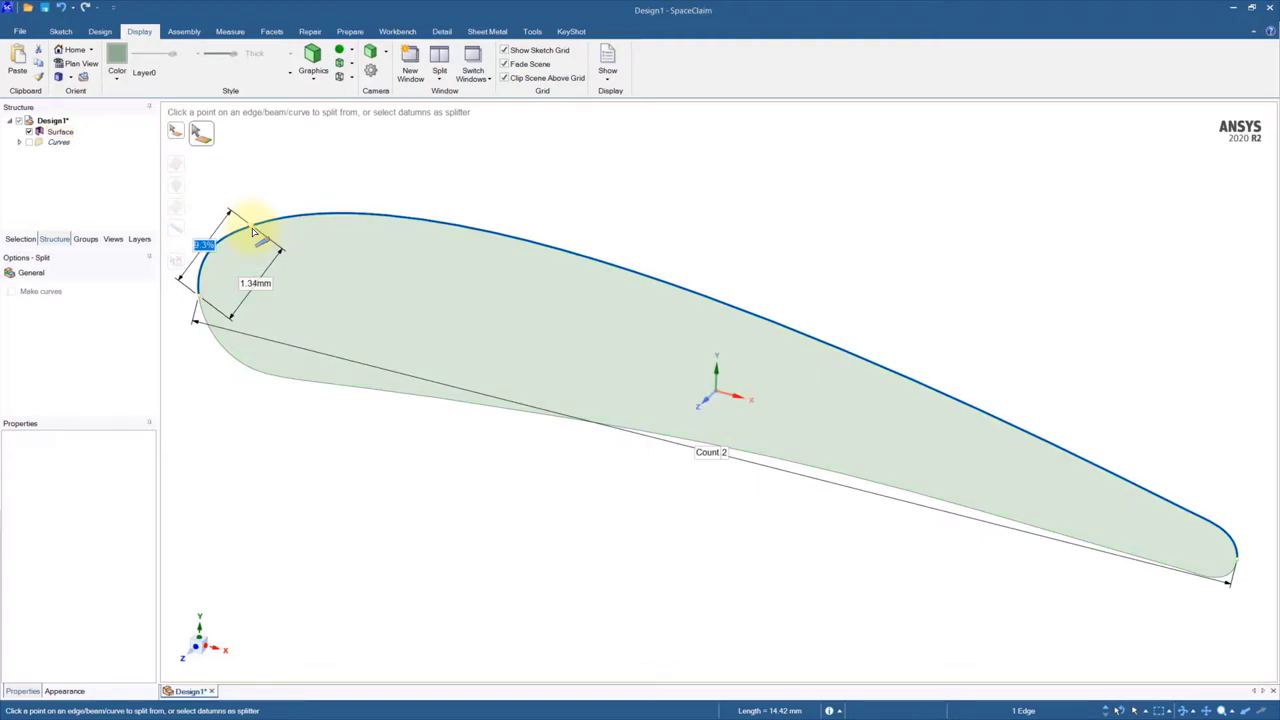
click(253, 232)
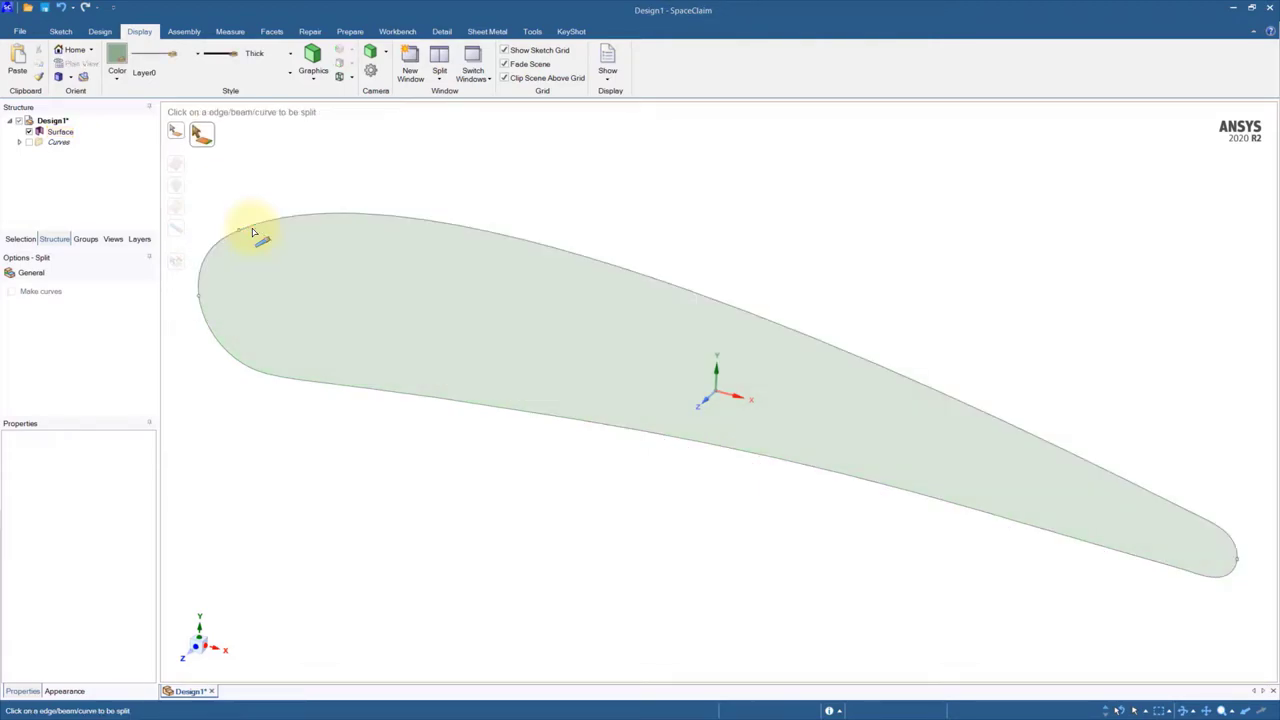
click(210, 327)
click(208, 325)
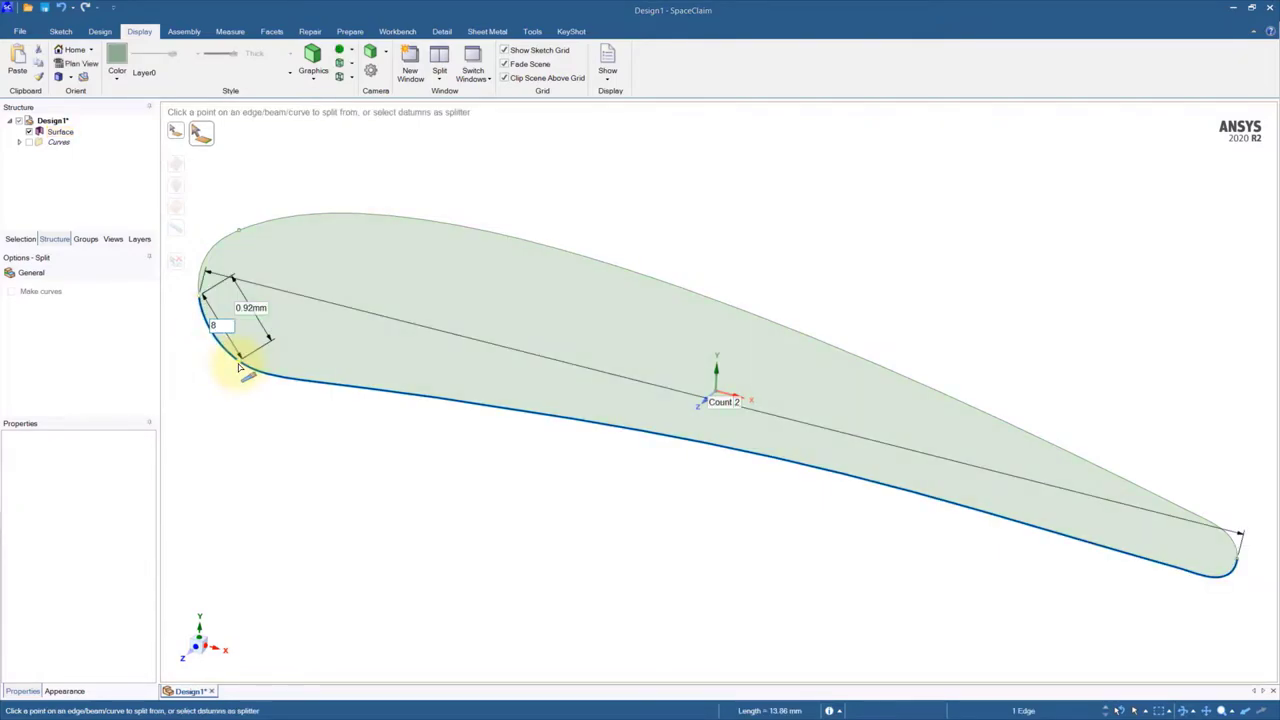
click(240, 368)
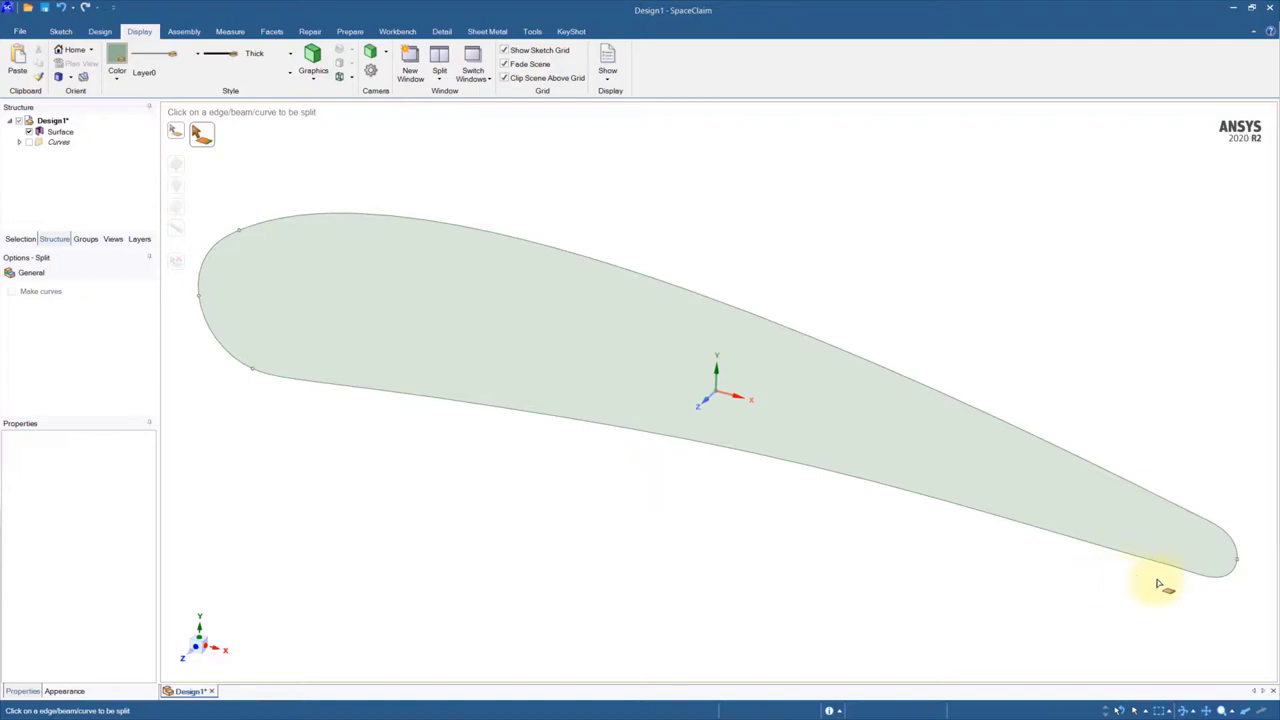
Split the lower and upper edges near the trailing edge.
click(1238, 566)
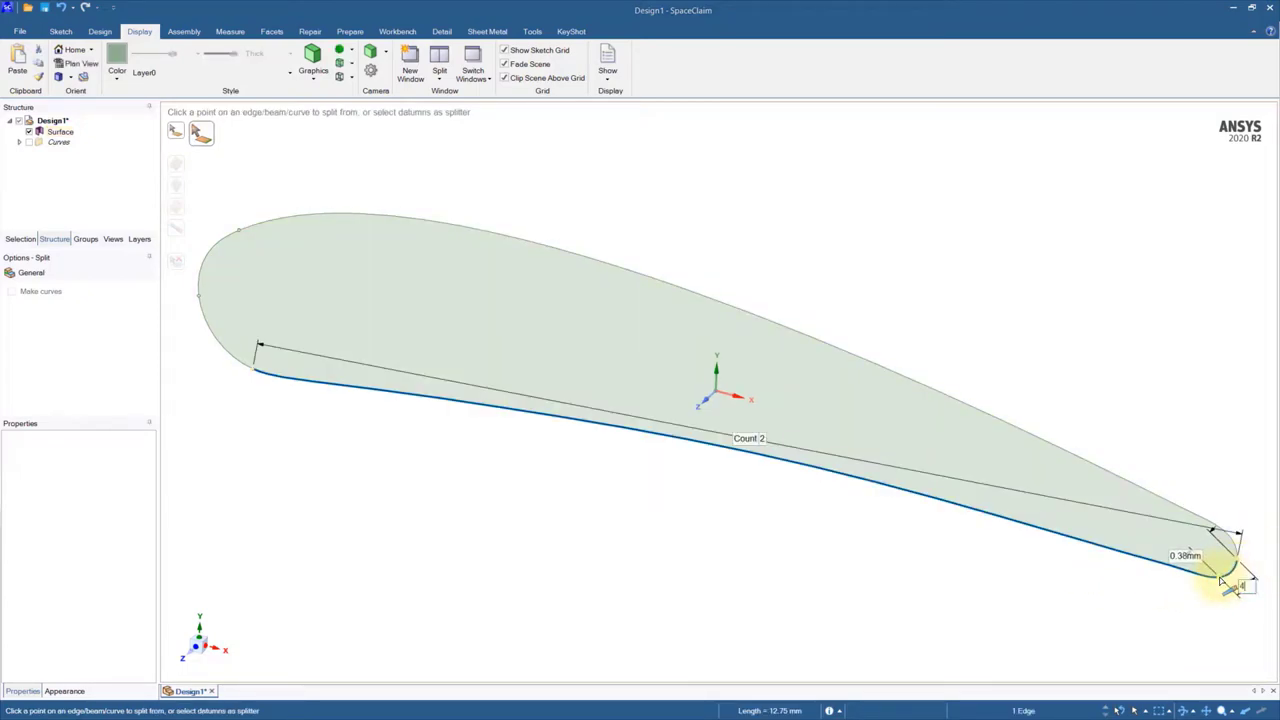
click(1222, 581)
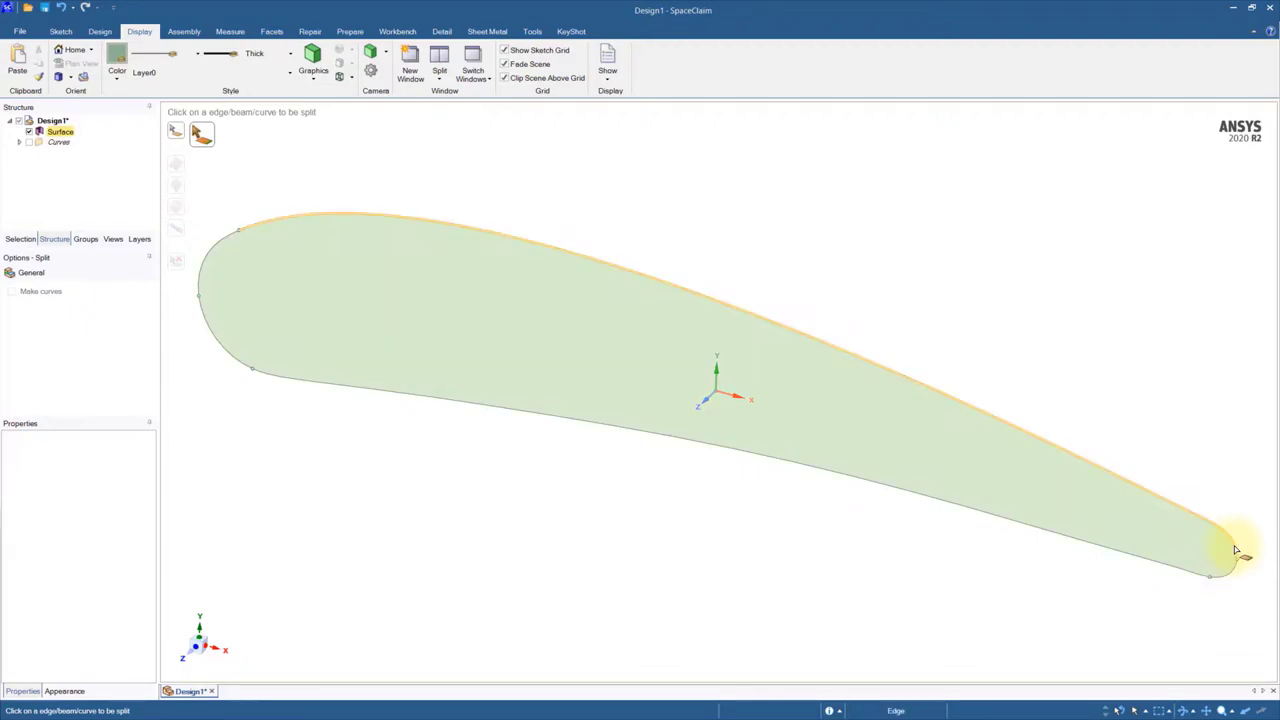
click(1228, 541)
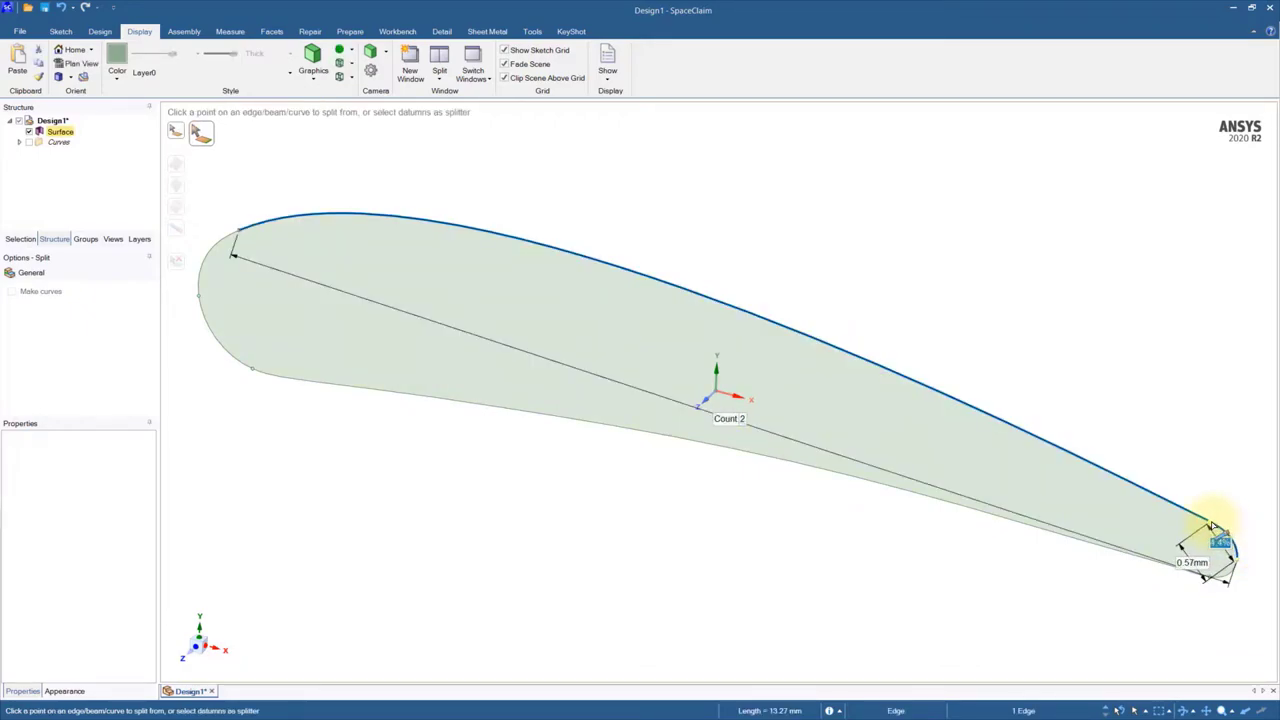
click(1213, 527)
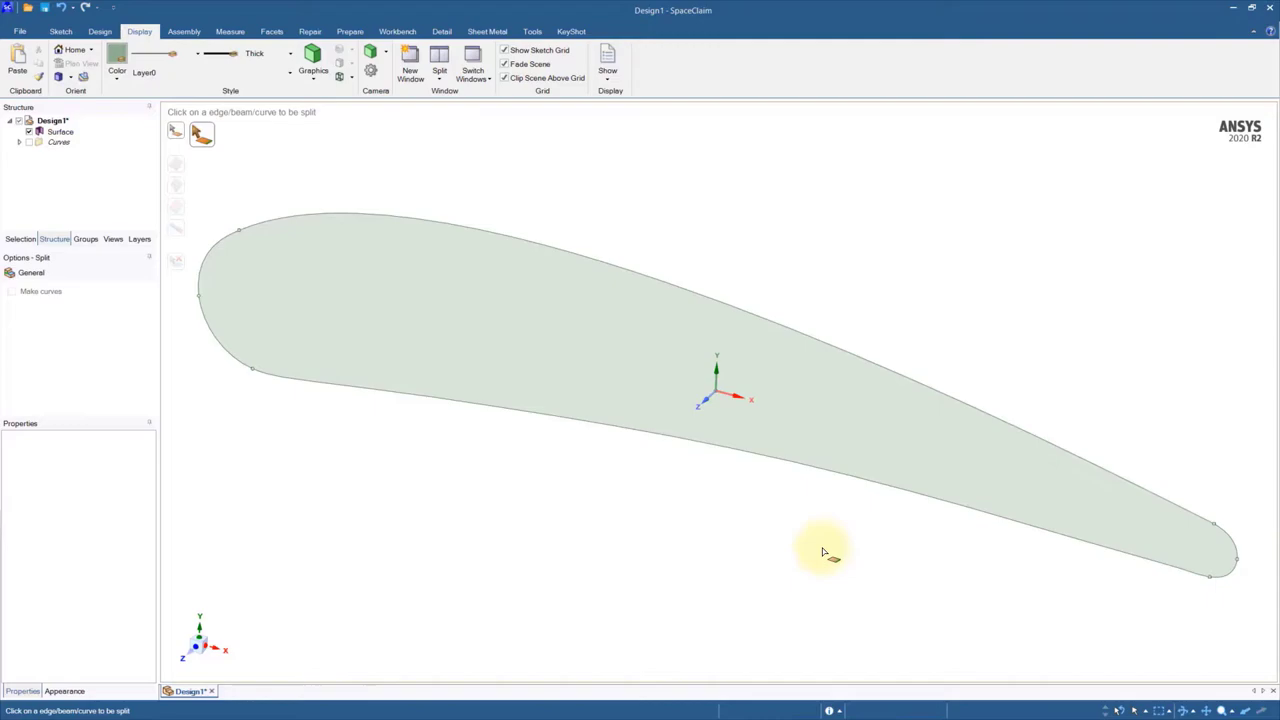
Place a new Origin at the airfoil's leading-edge vertex.
click(100, 32)
click(214, 60)
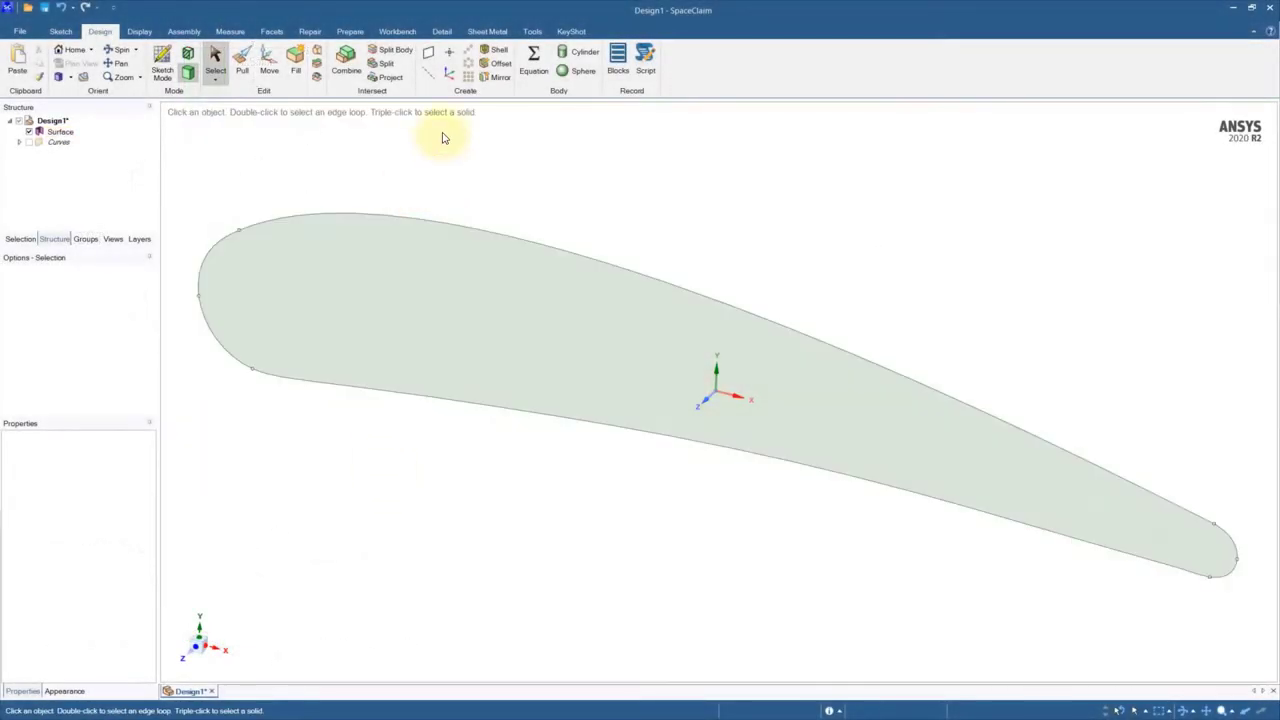
click(451, 74)
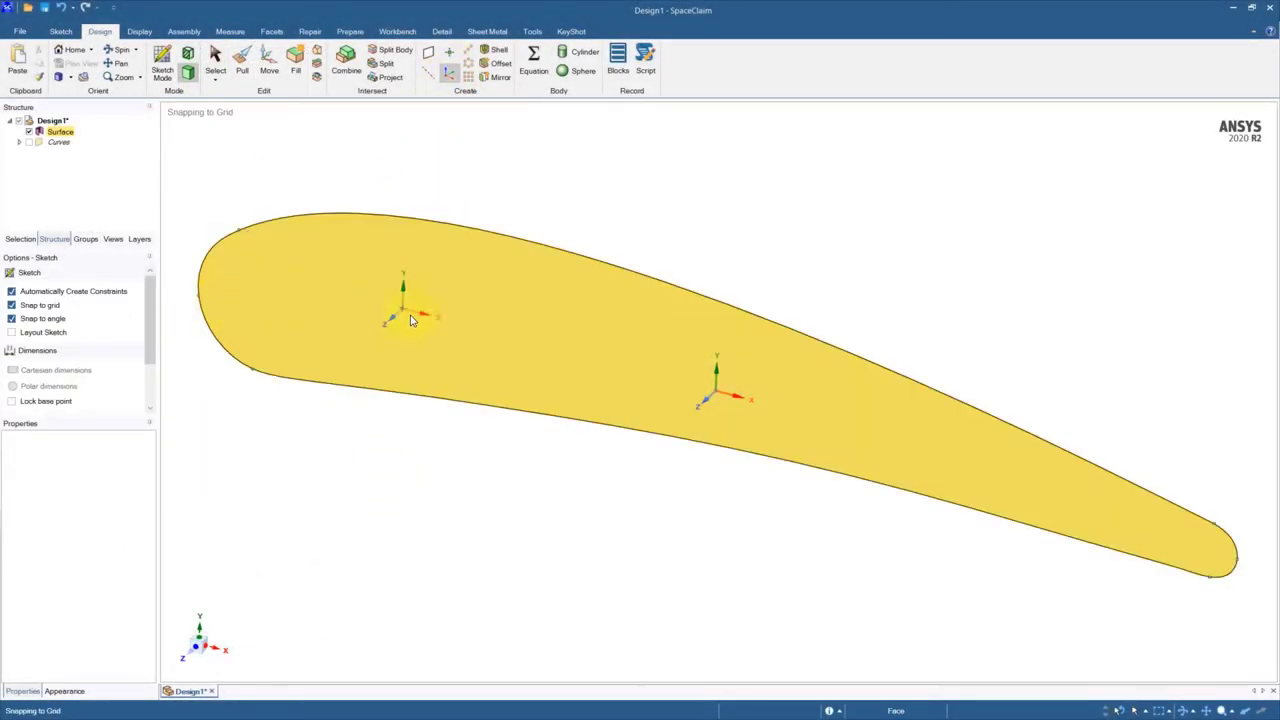
click(200, 298)
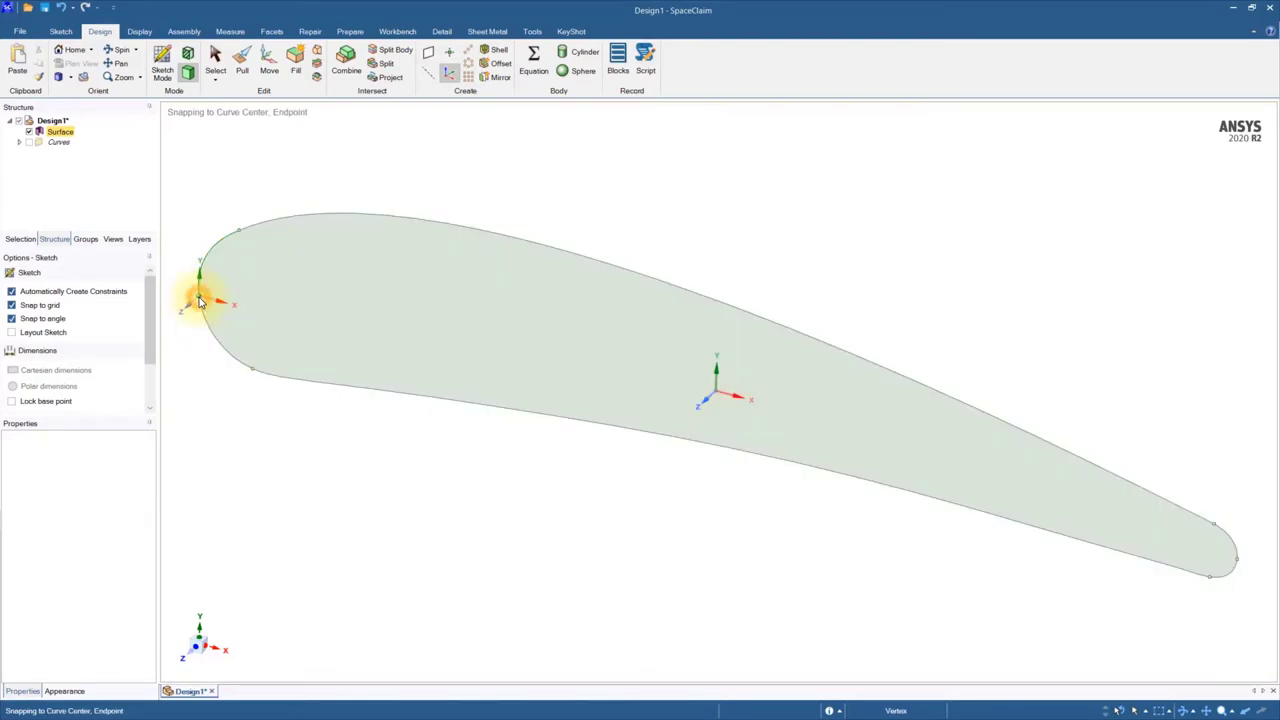
key(d)
mouse_move(670, 466)
middle_down()
mouse_move(714, 471)
mouse_move(525, 523)
middle_up()
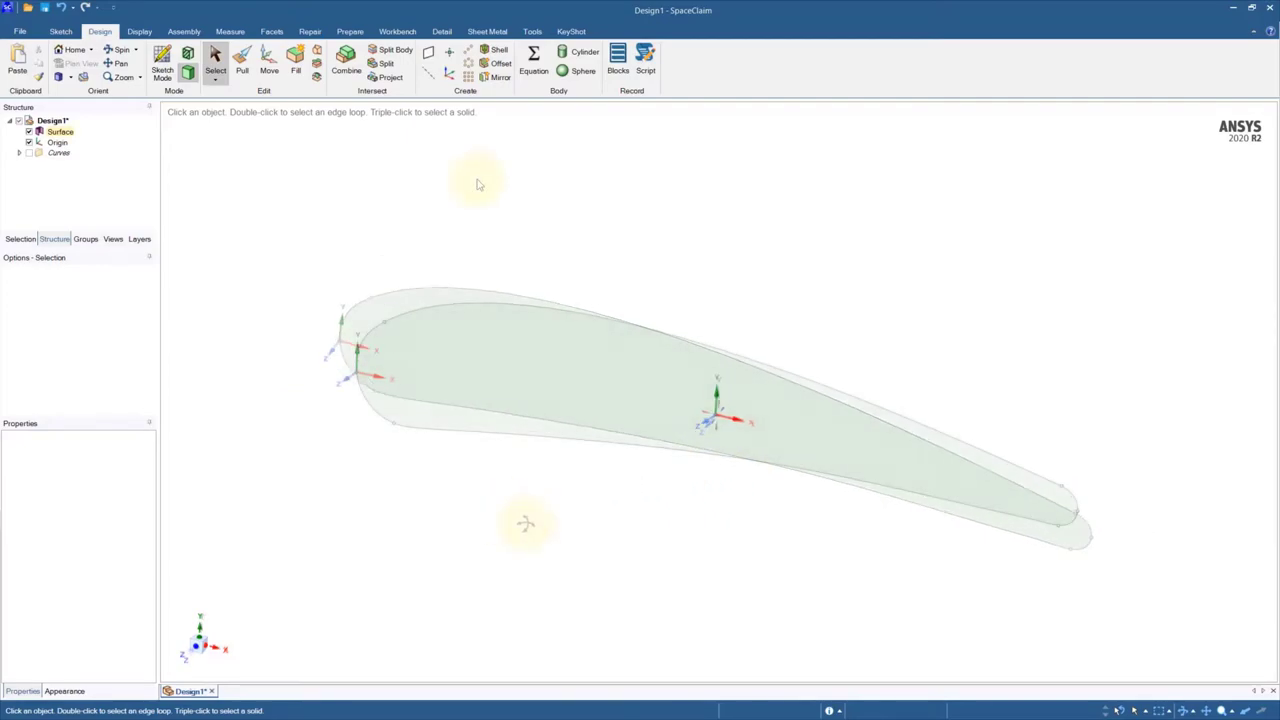
Linear-pattern the airfoil surface along the X axis: count 4, pitch 45mm.
click(467, 50)
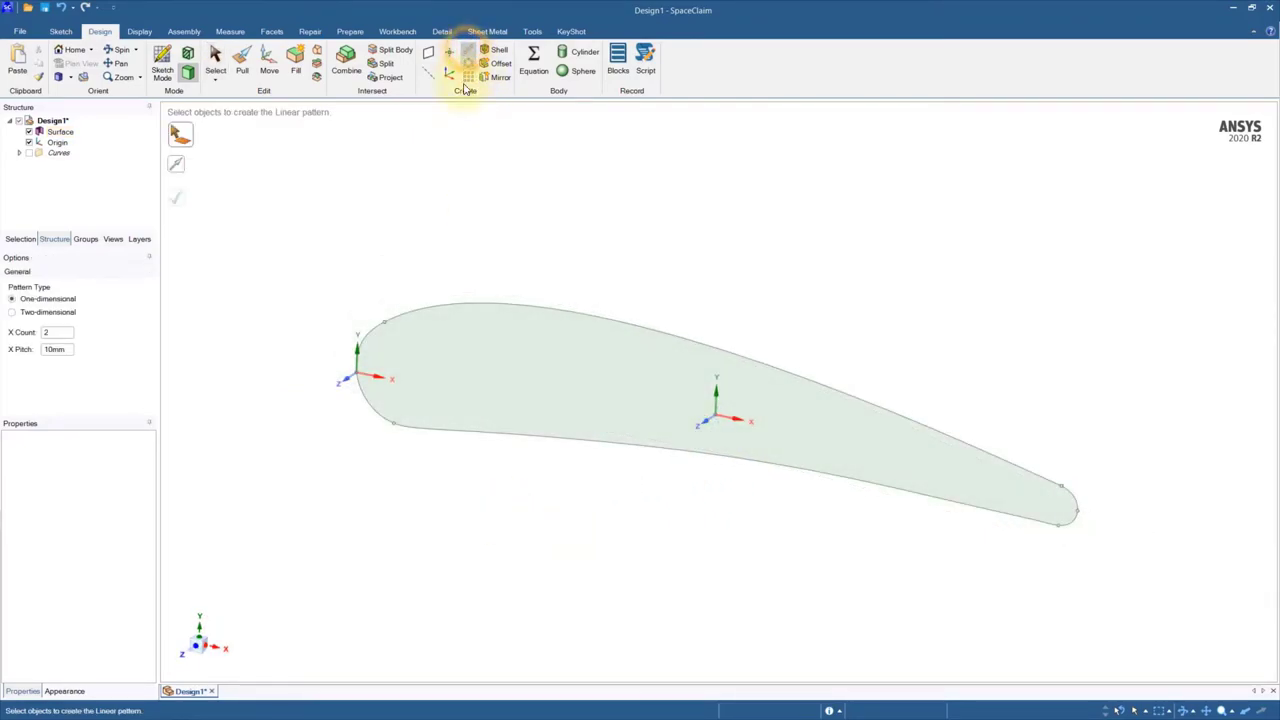
click(492, 384)
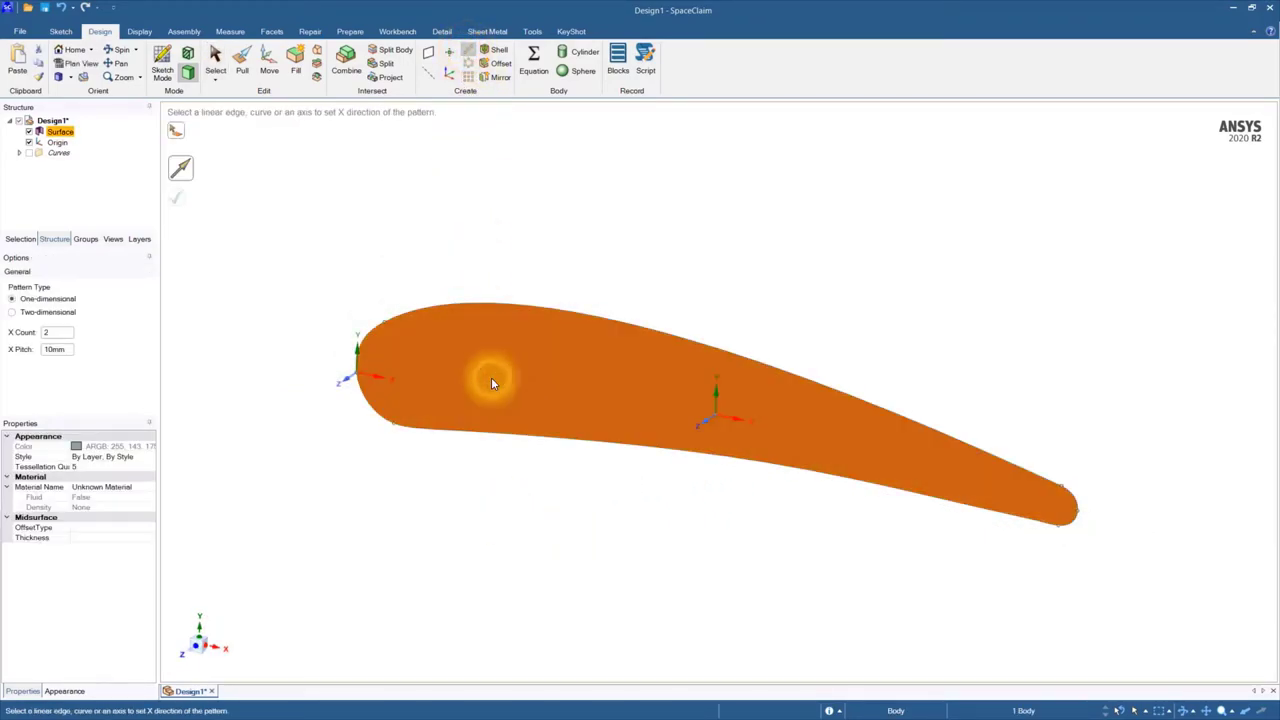
click(709, 424)
scroll(677, 371, down, 5)
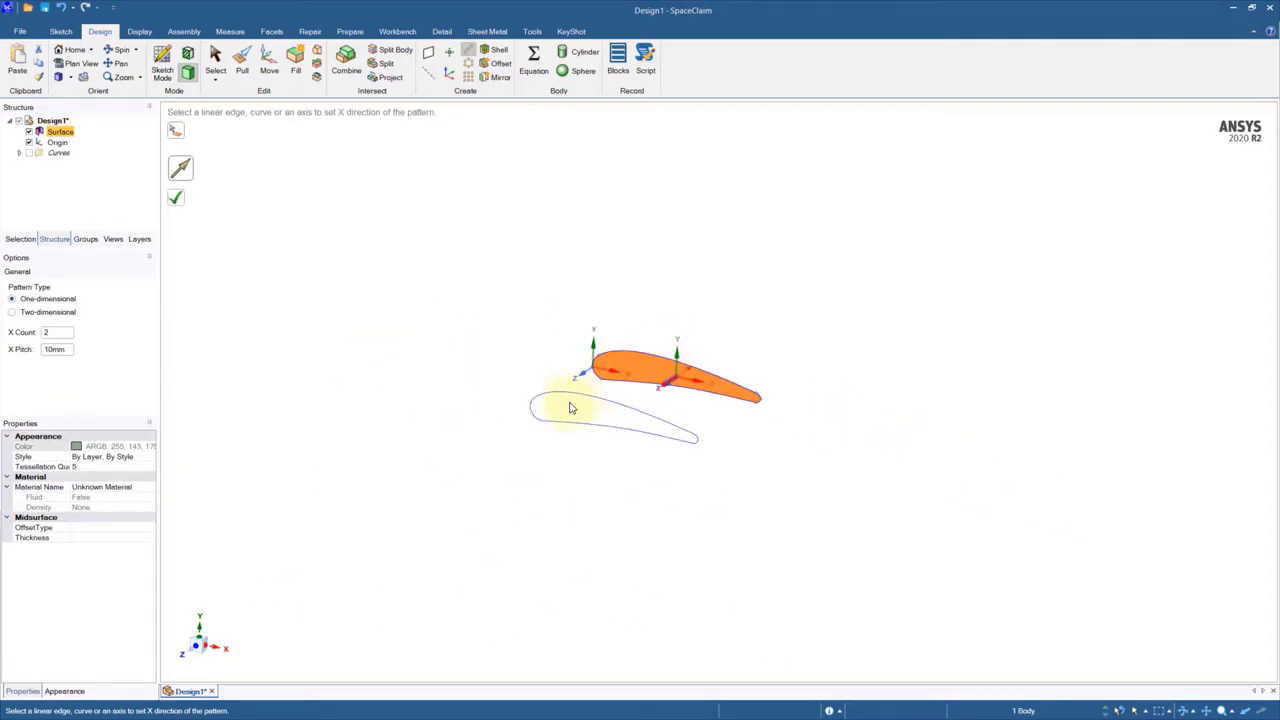
middle_drag(339, 371, 483, 422)
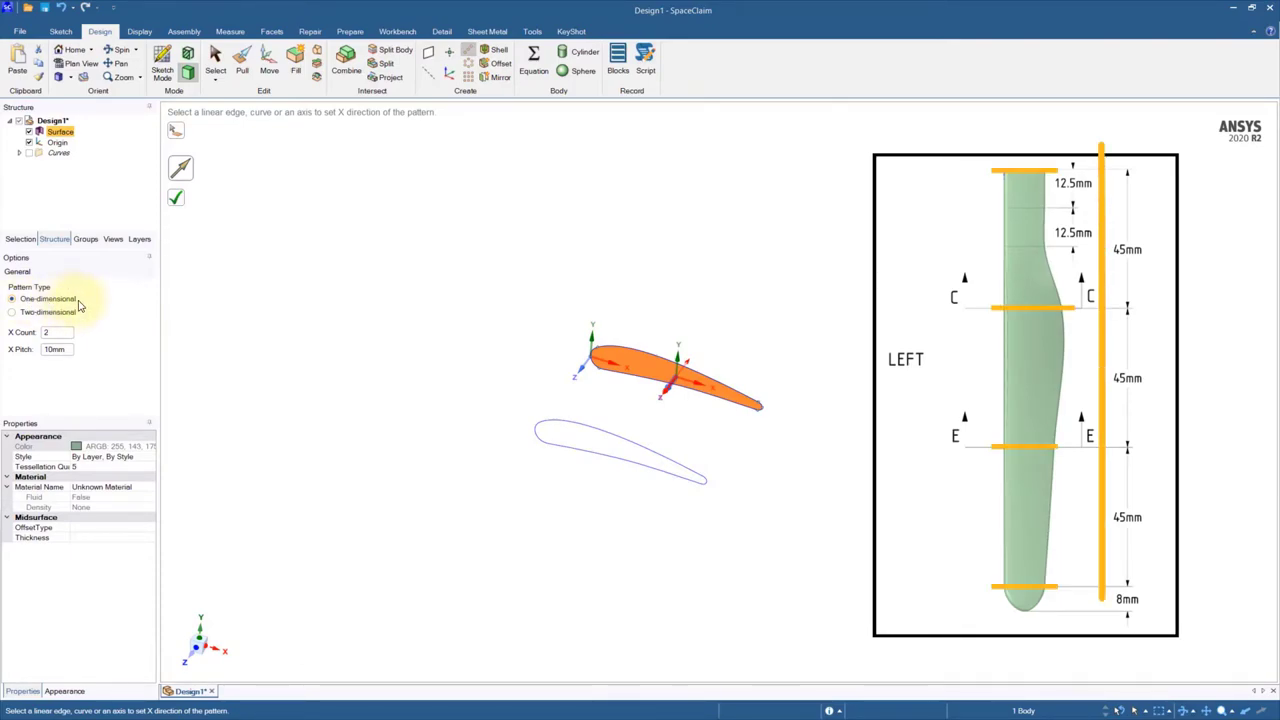
click(55, 332)
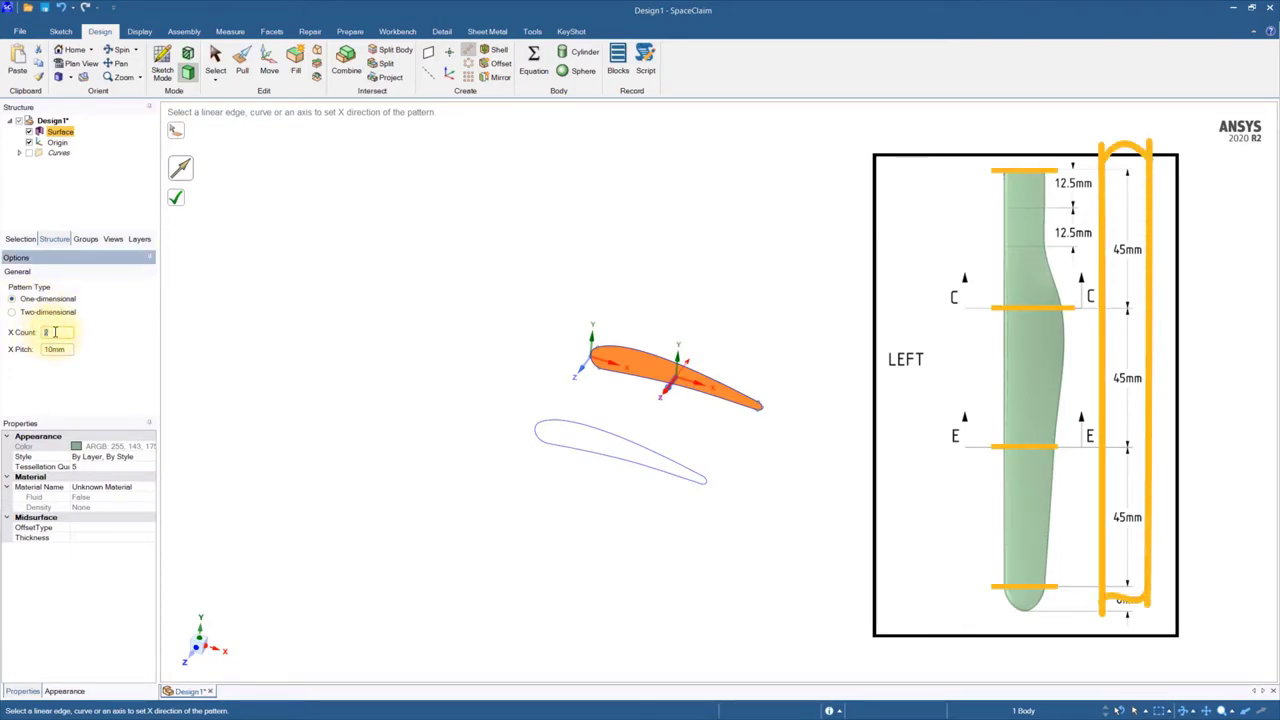
text(4)
click(55, 349)
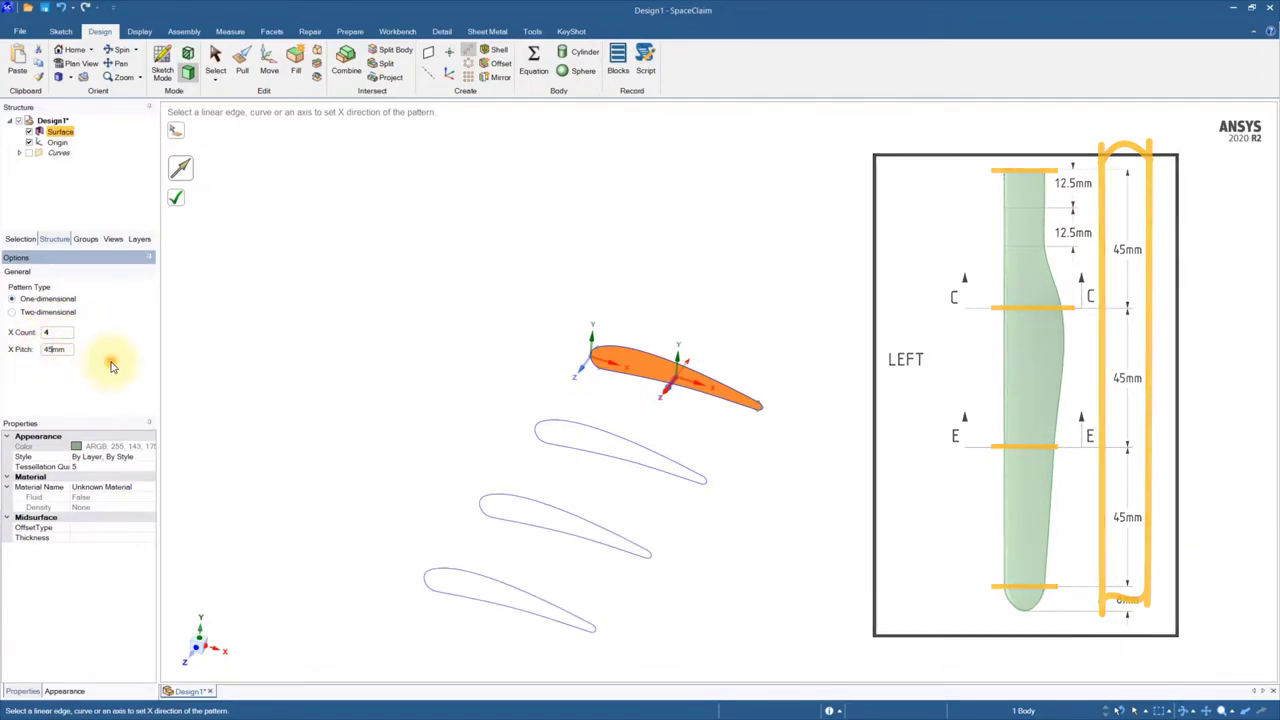
middle_drag(508, 331, 224, 267)
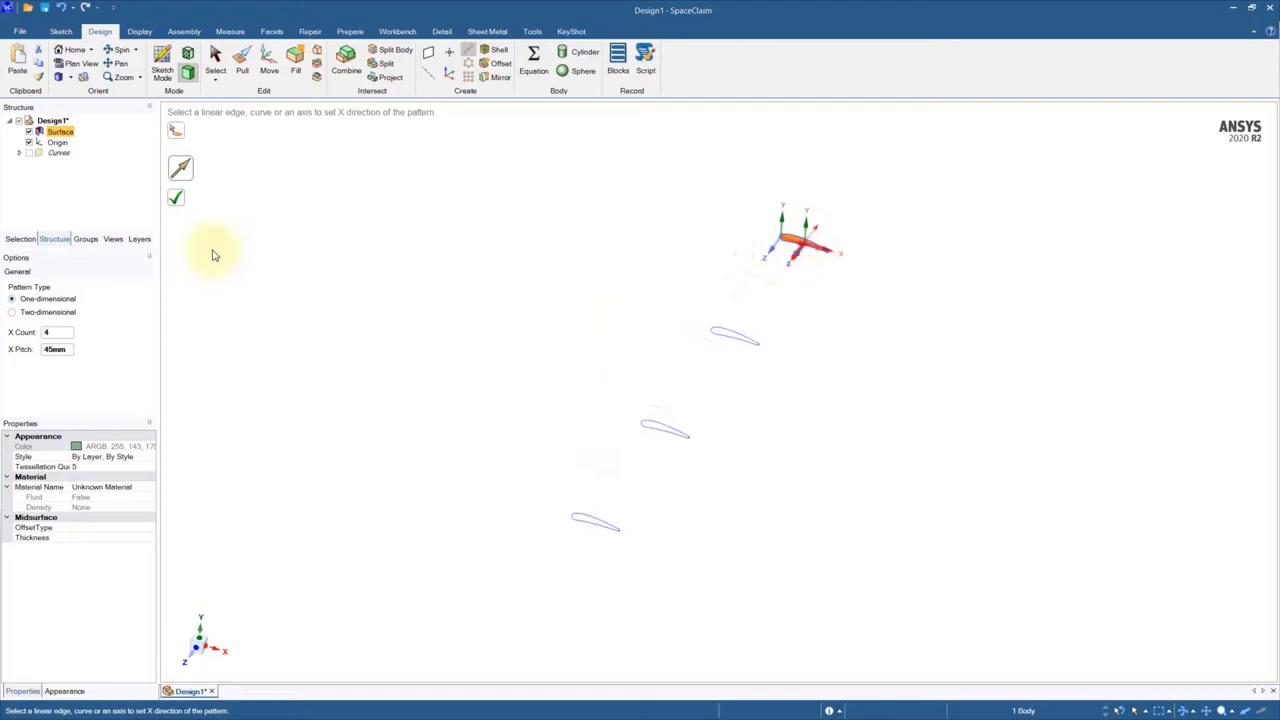
click(177, 201)
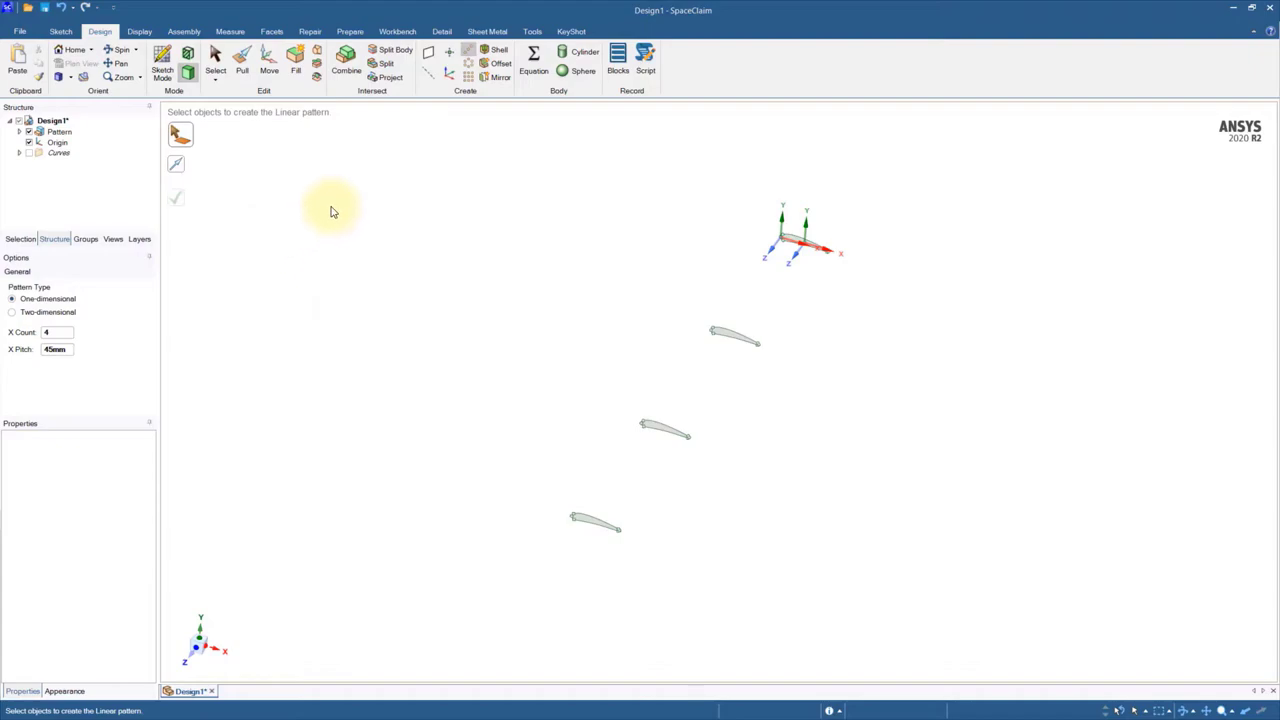
Turn off Vertices in the Display settings so the four sections show as clean outlines.
click(139, 31)
click(607, 64)
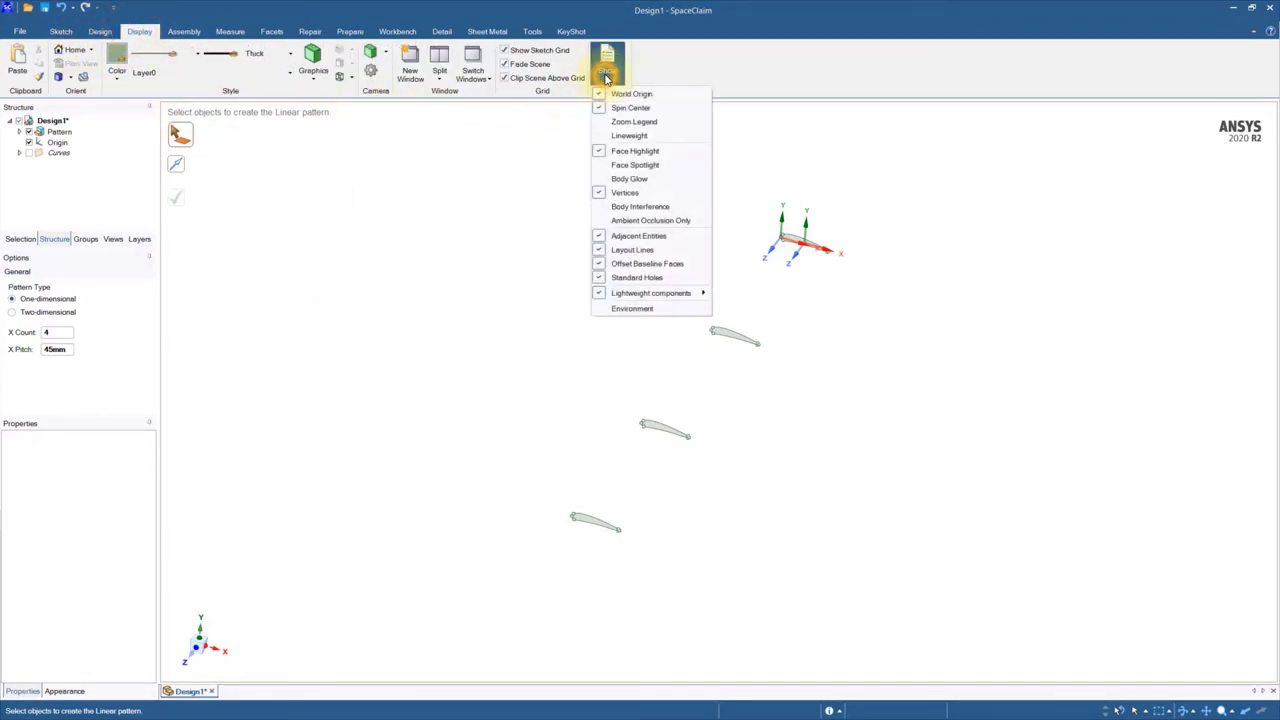
click(614, 193)
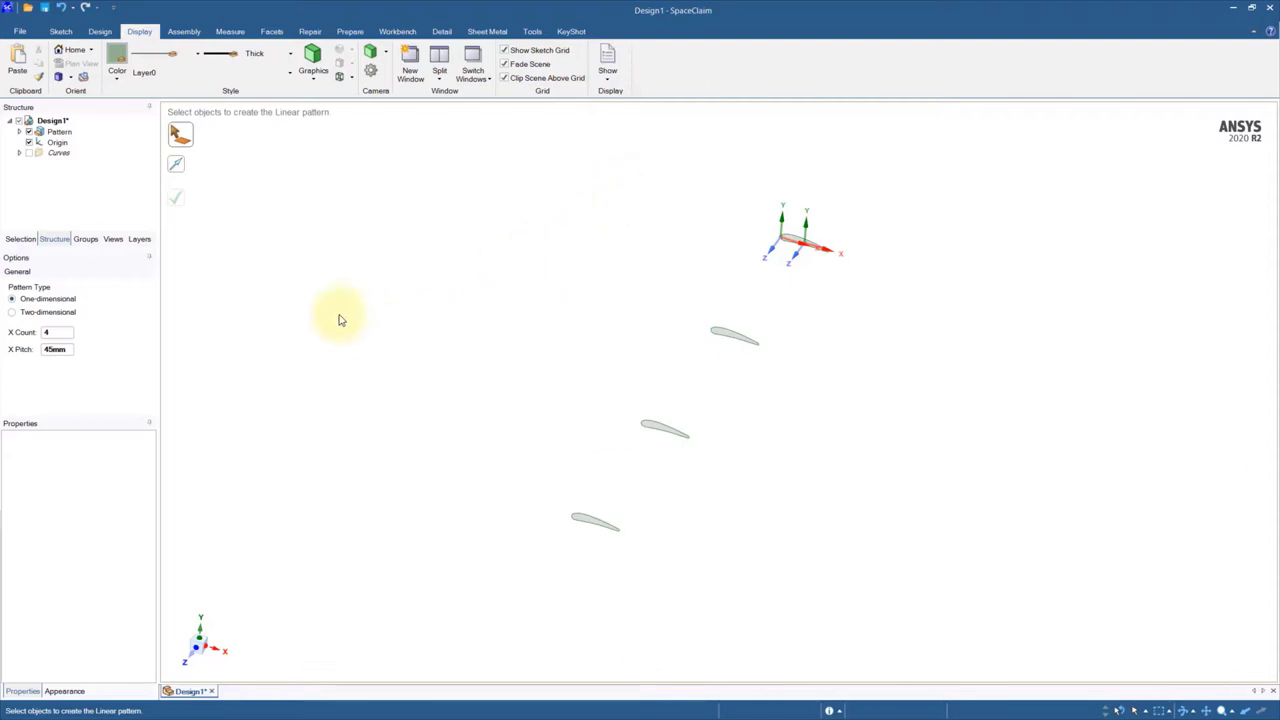
Pattern the first Component1 airfoil along its X axis: count 3, pitch 12.5mm.
click(99, 32)
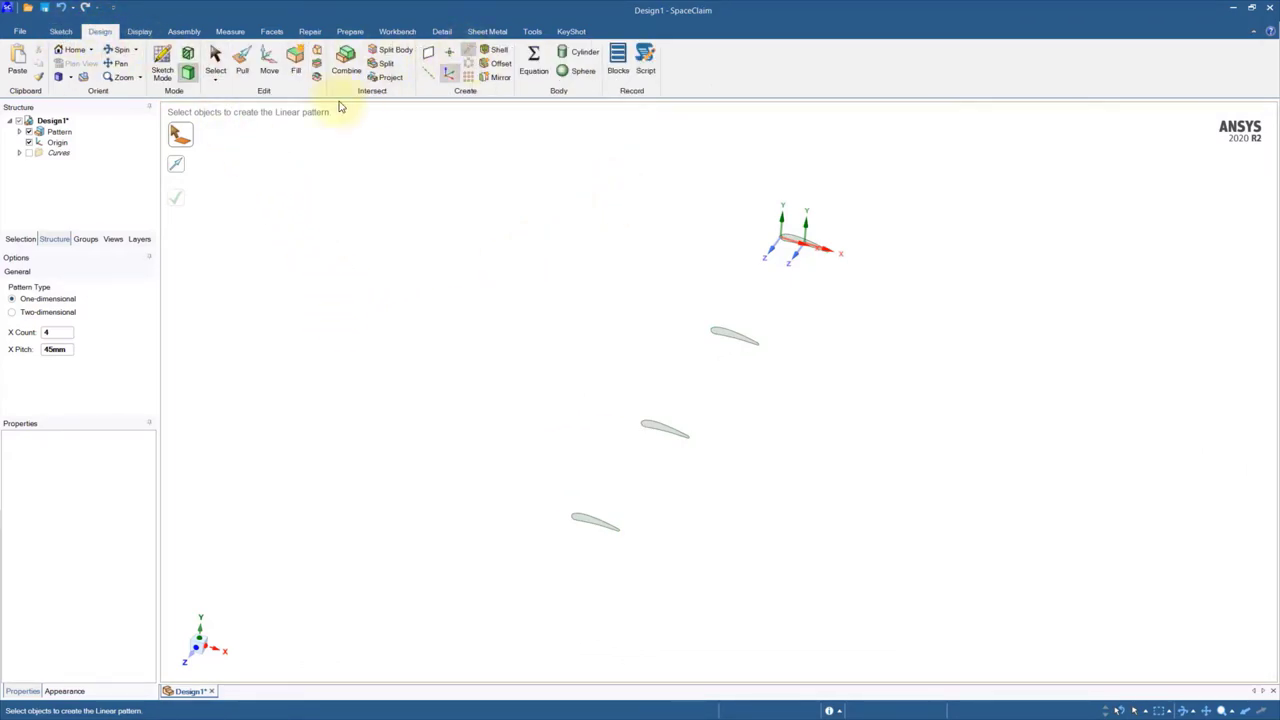
click(20, 132)
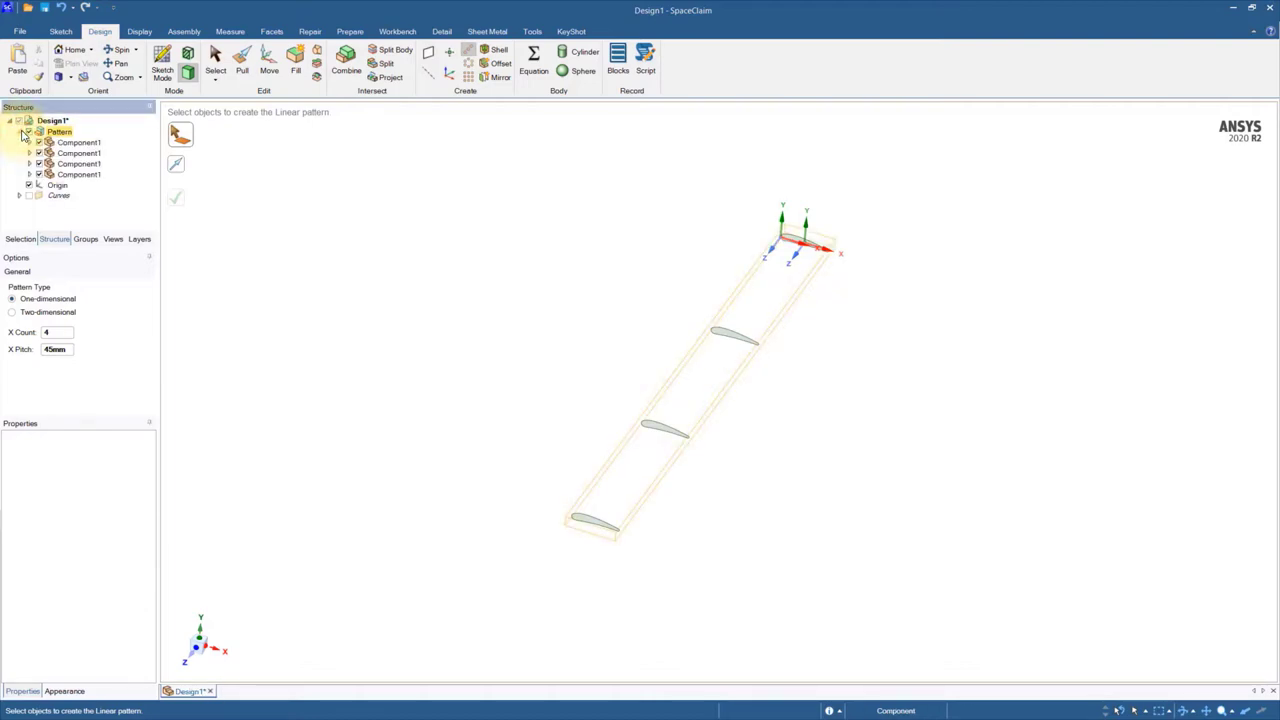
click(76, 143)
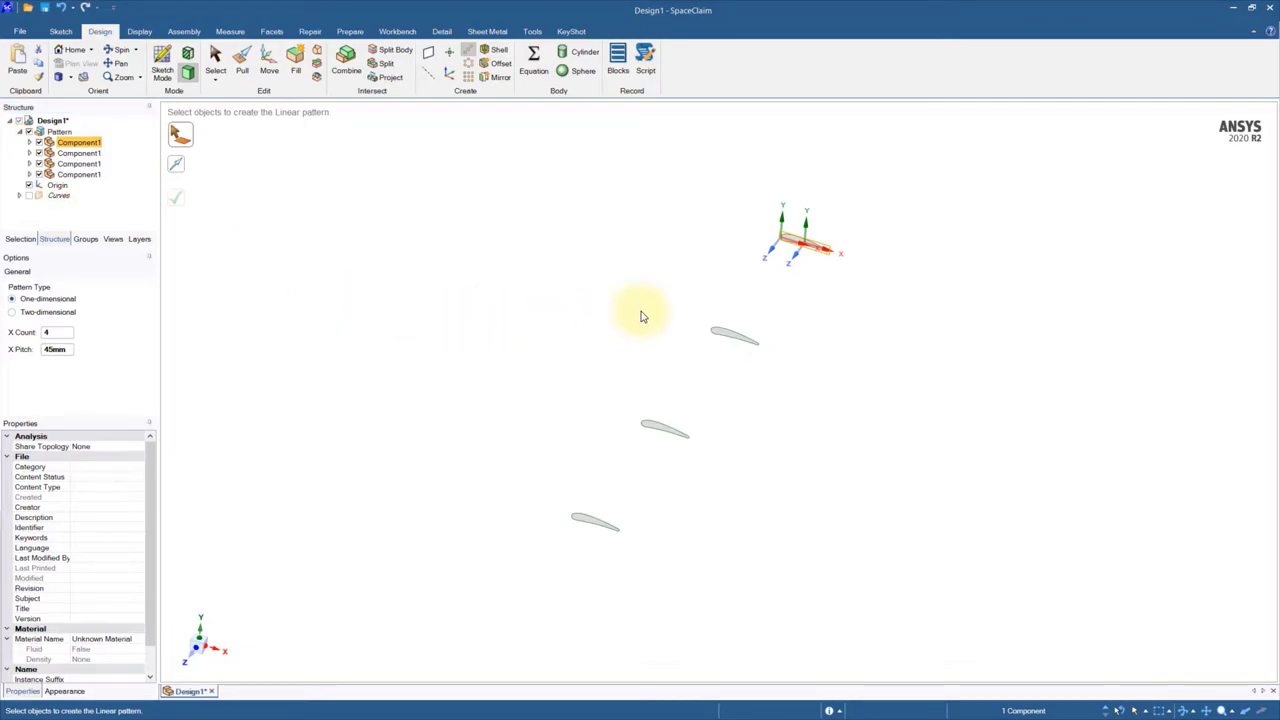
click(178, 168)
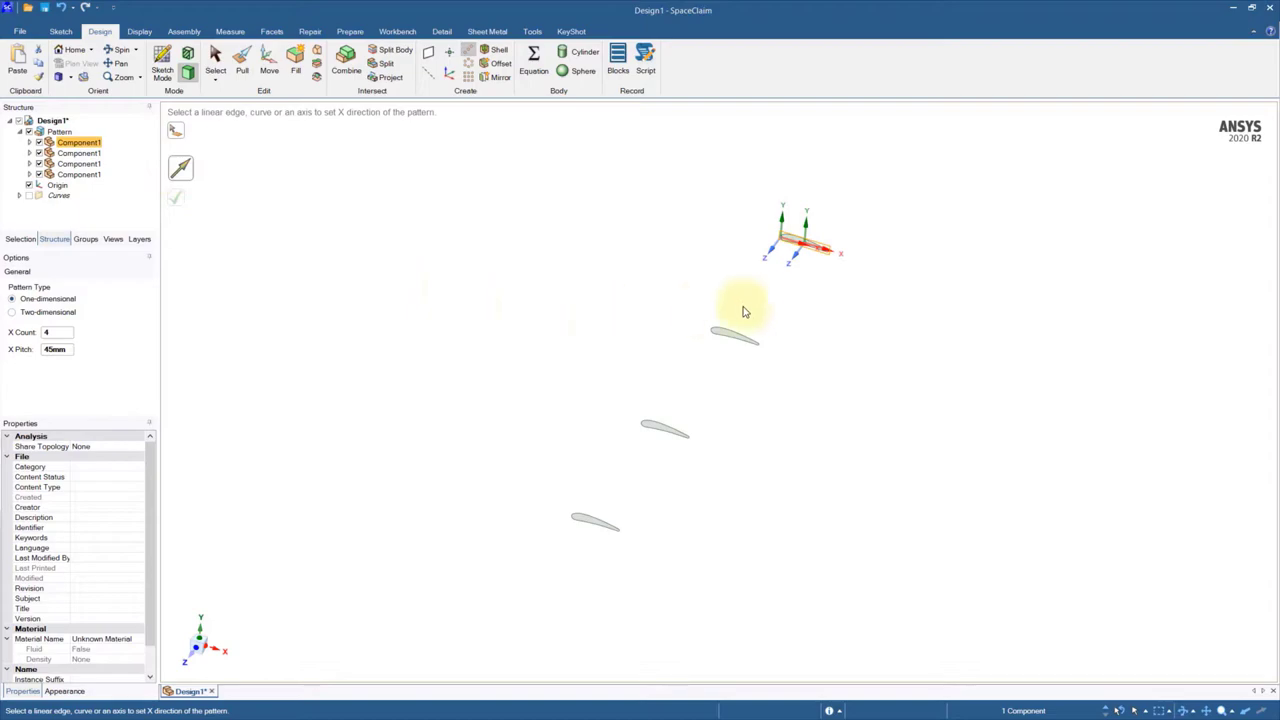
click(808, 250)
scroll(700, 300, up, 3)
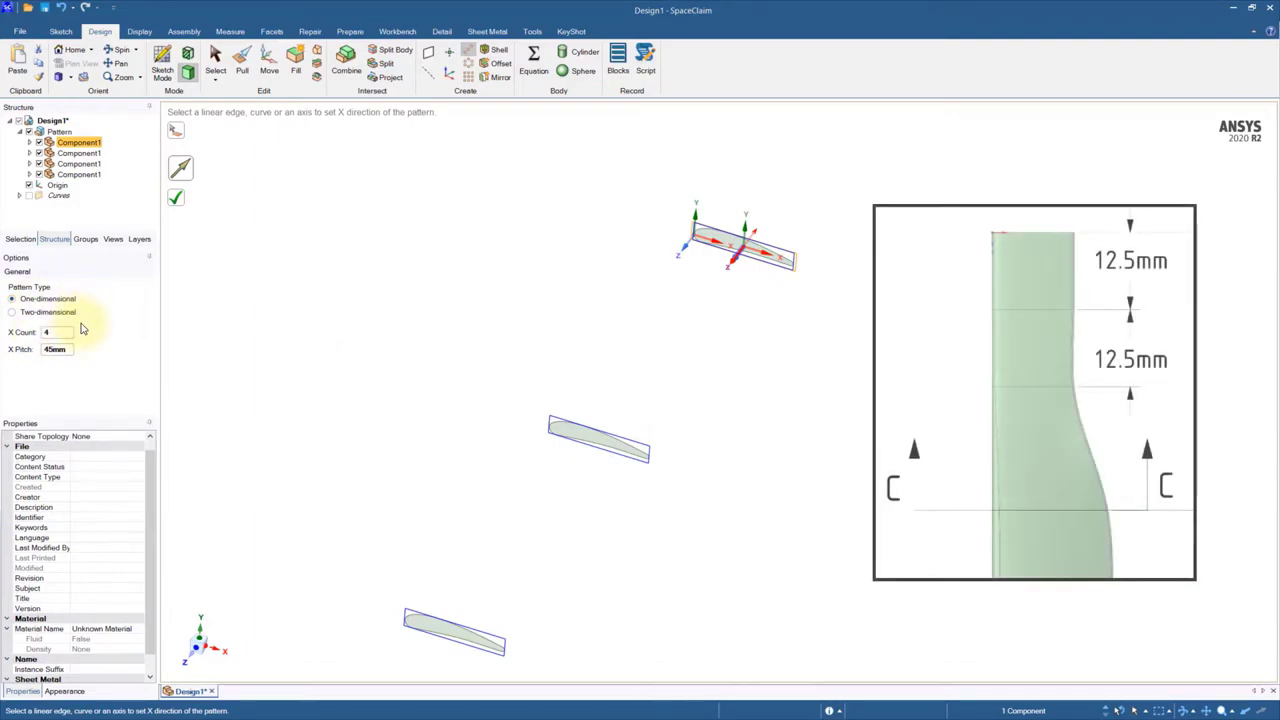
double_click(50, 332)
text(3)
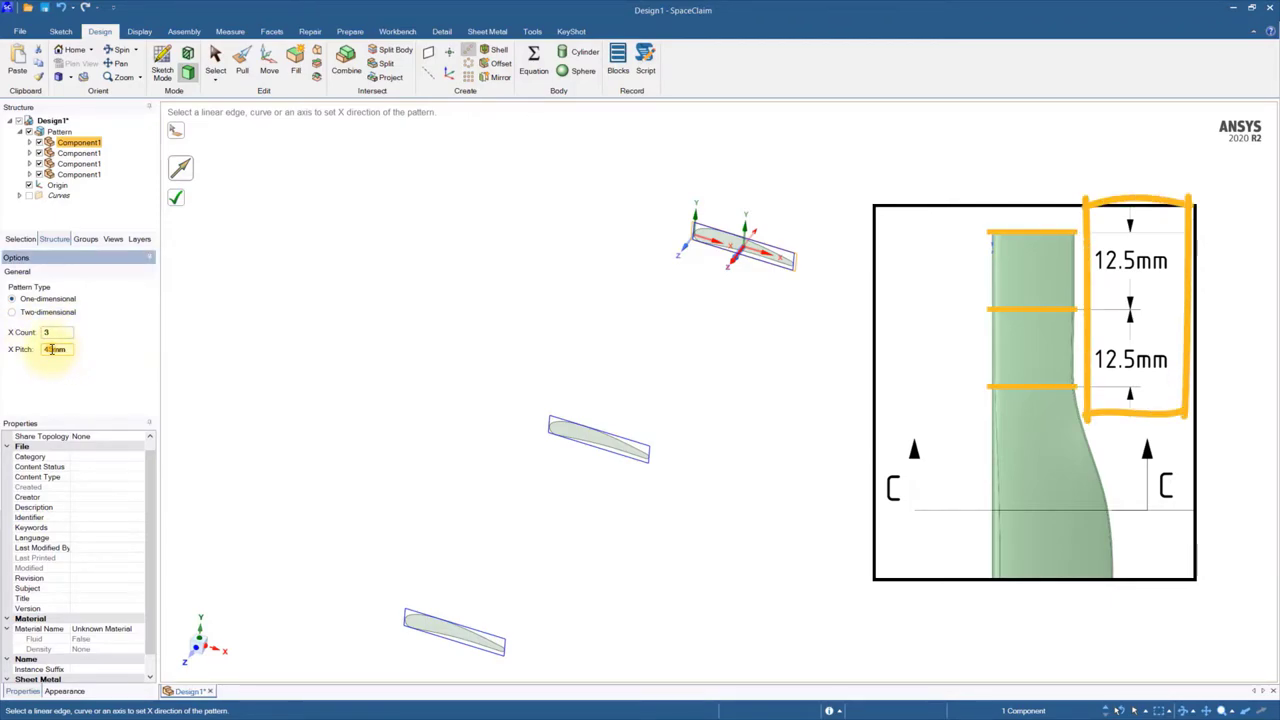
double_click(52, 349)
text(12.5mm)
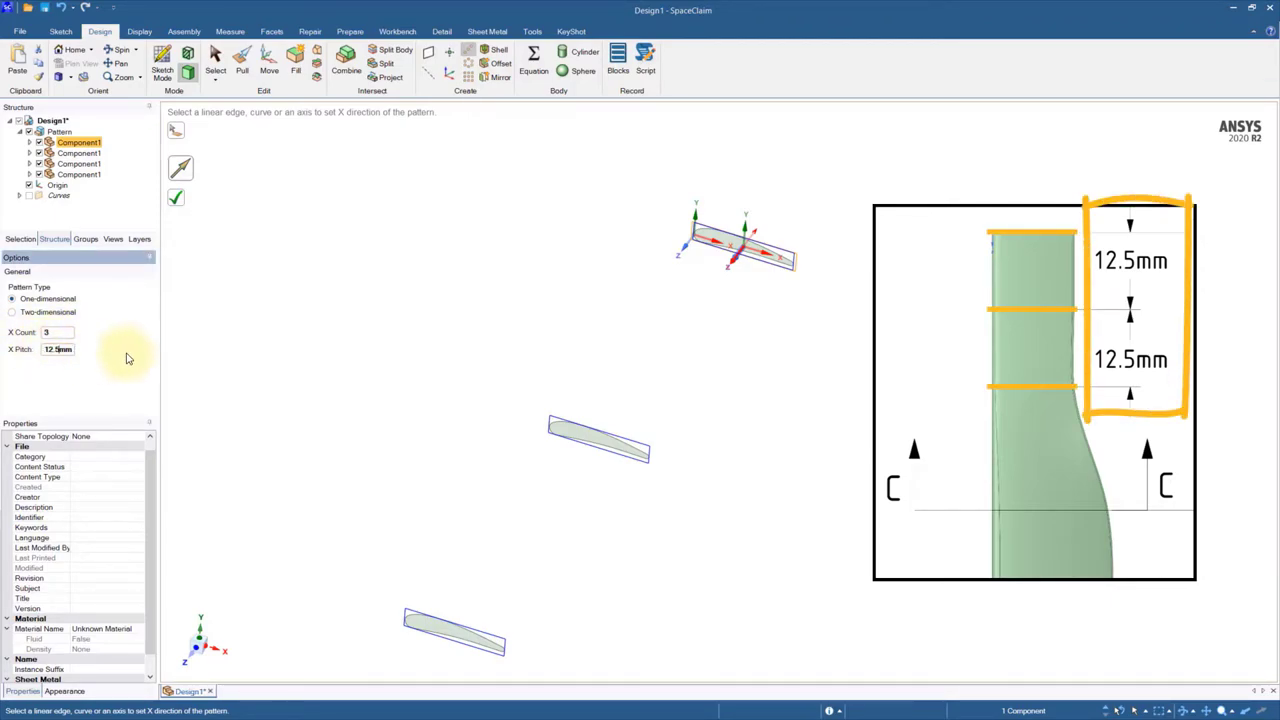
key(Return)
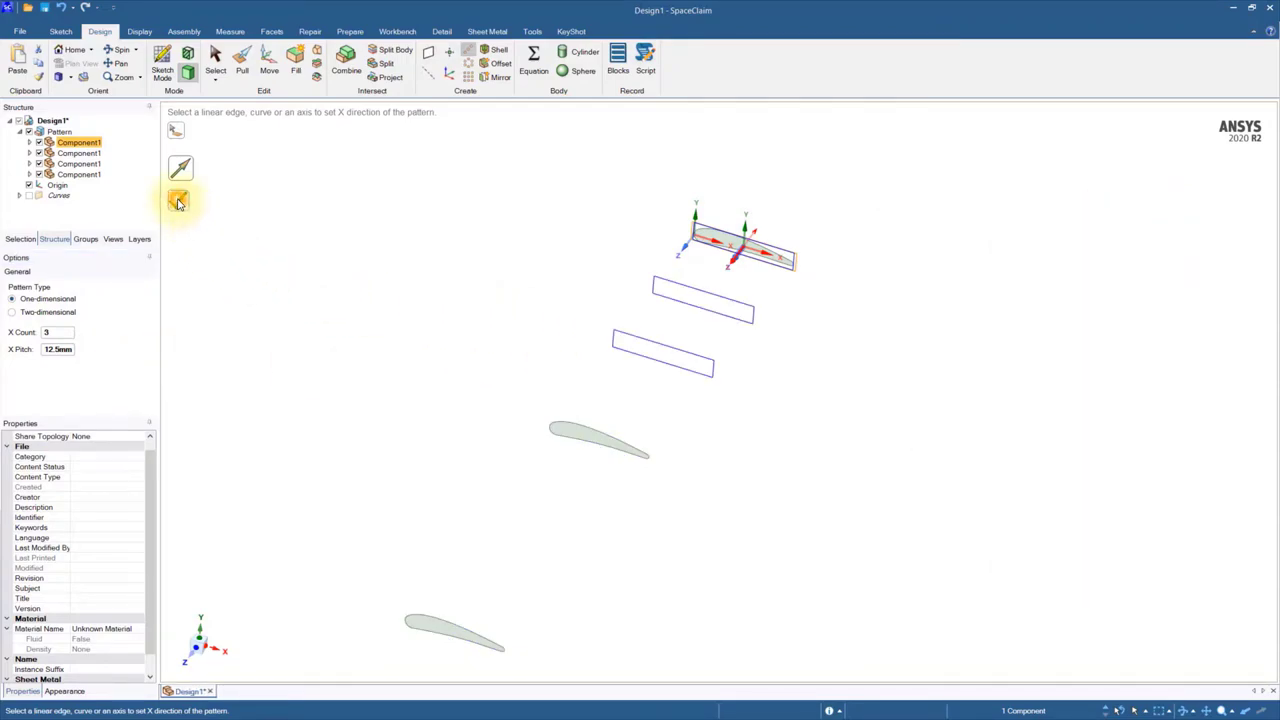
click(176, 197)
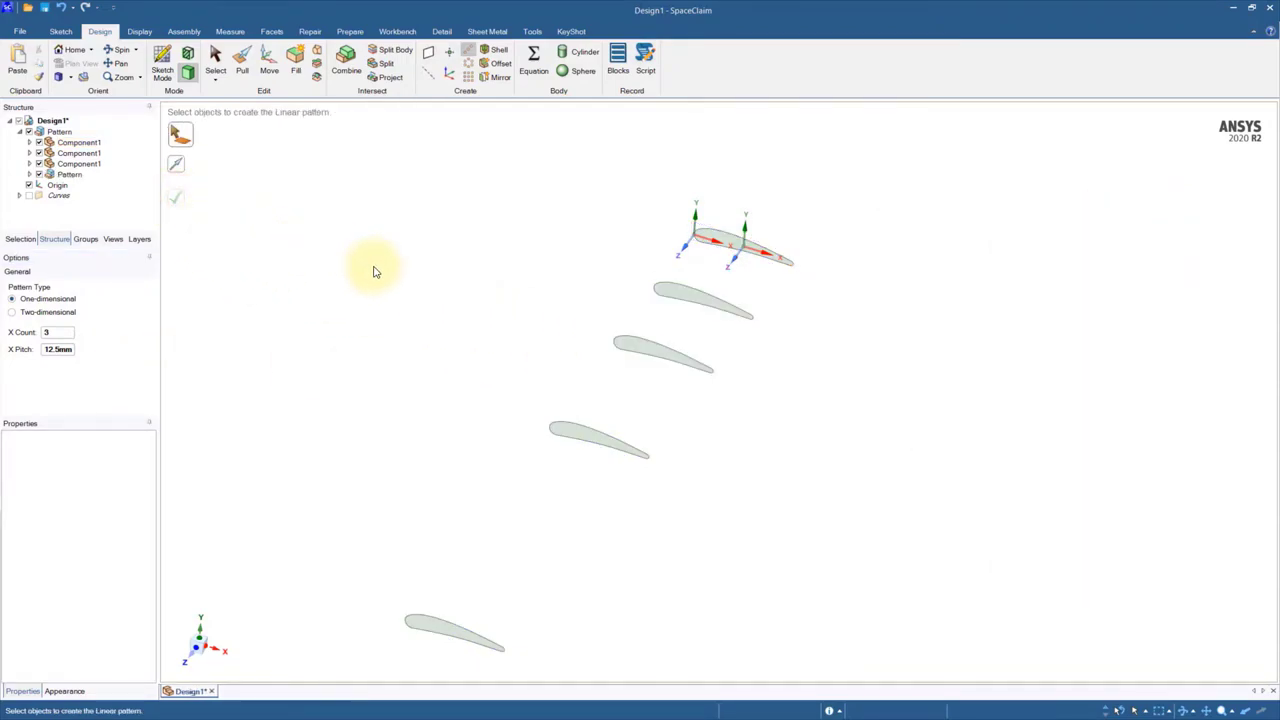
Box-select all airfoils and Make Independent, creating Component12 to Component14.
middle_drag(389, 268, 471, 549)
drag(471, 549, 898, 174)
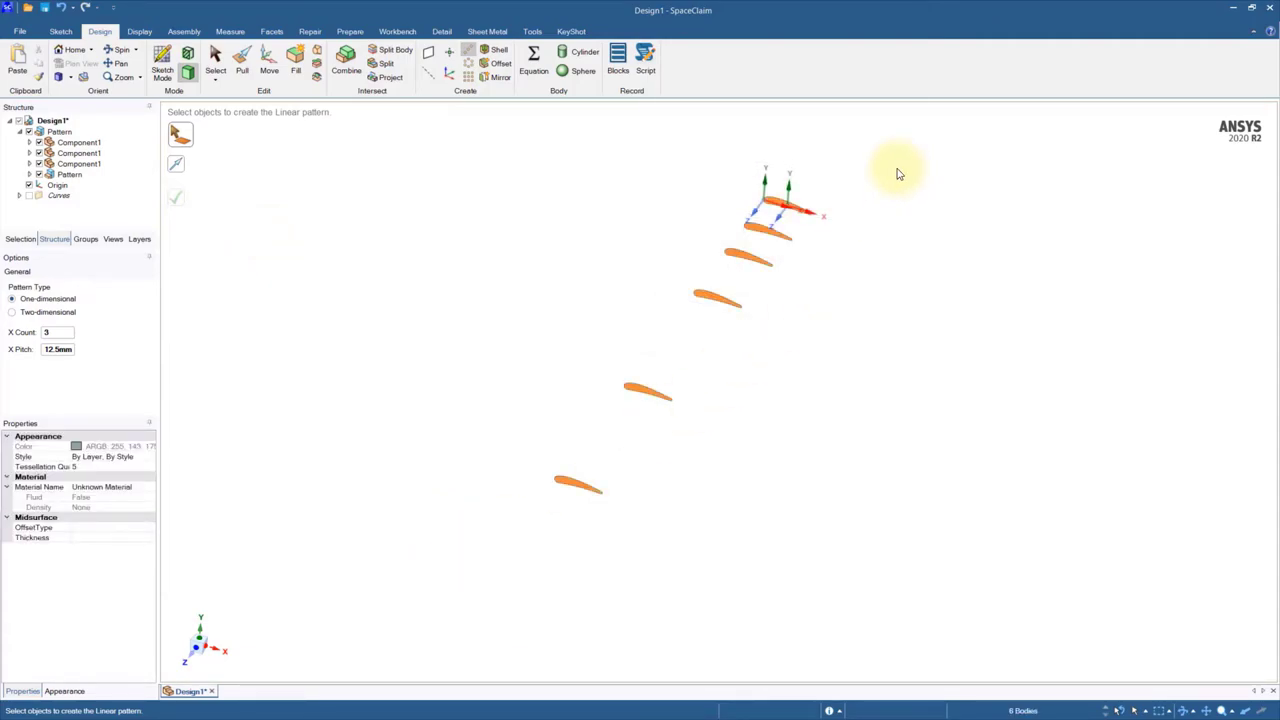
right_click(843, 214)
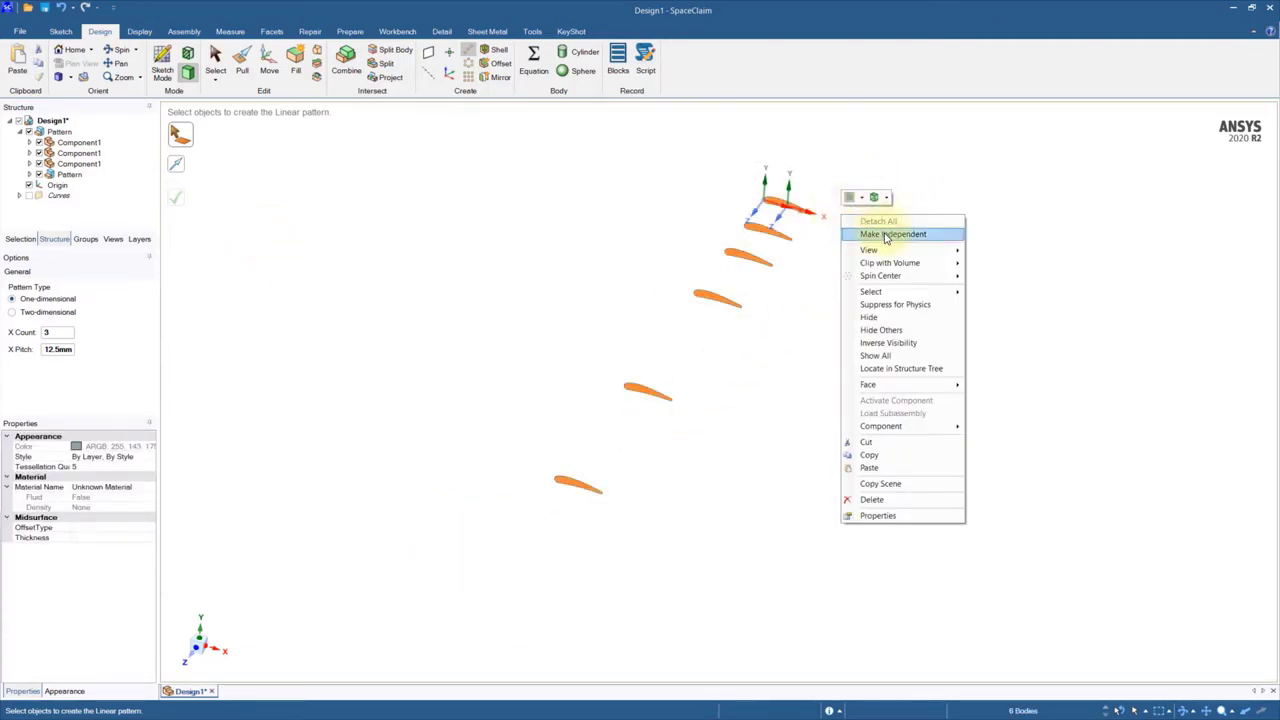
click(881, 236)
click(520, 271)
scroll(669, 163, up, 2)
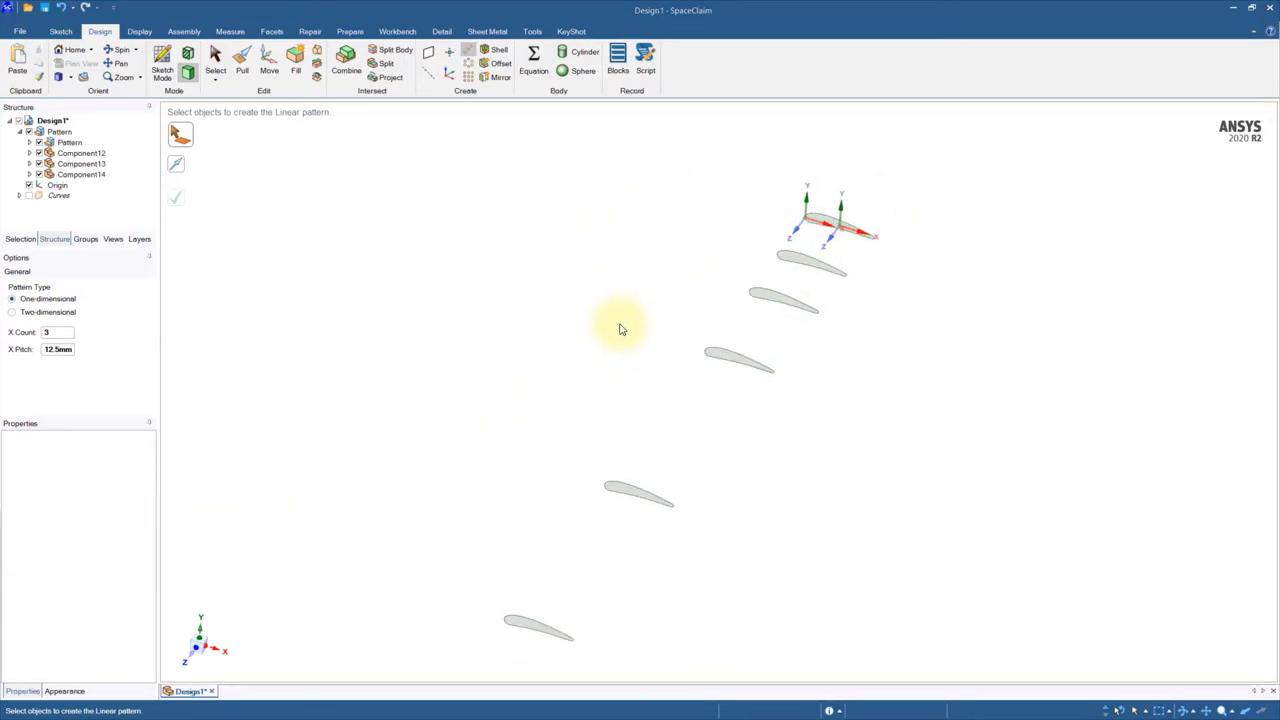
With Pull's Scale Body, enlarge the third (C-C) airfoil 1.5 times about its leading-edge vertex.
click(241, 66)
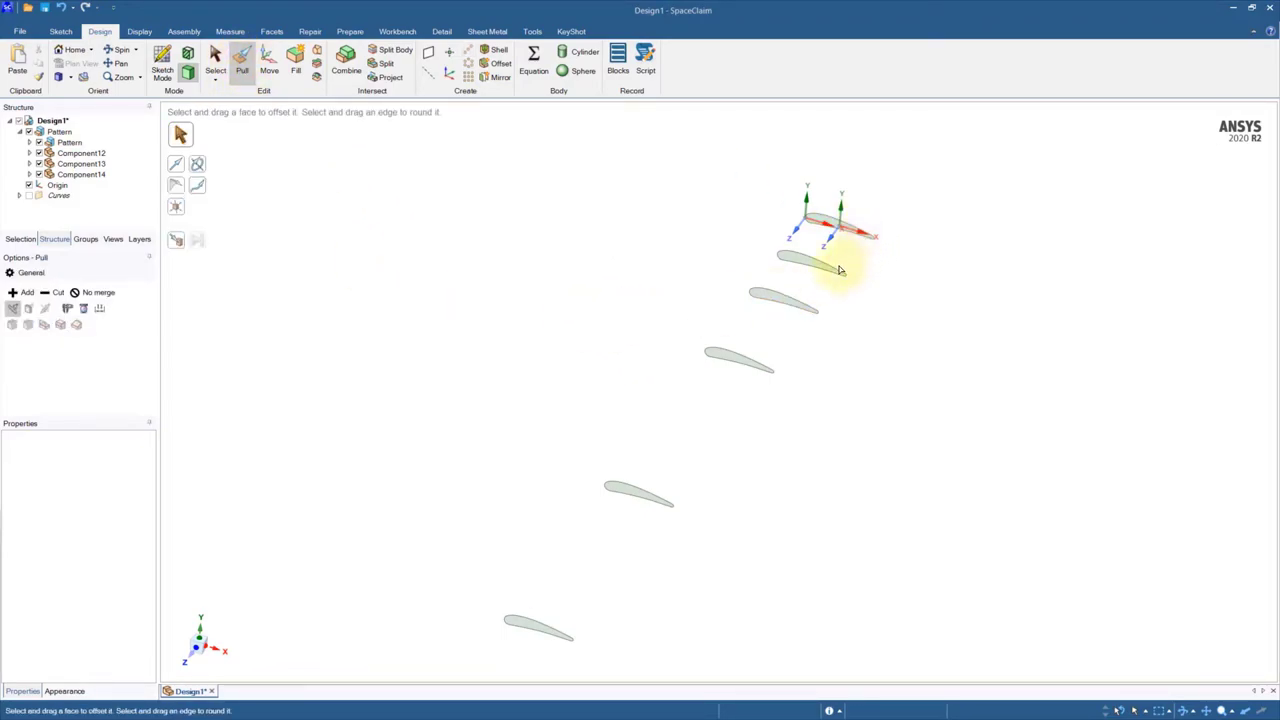
click(722, 362)
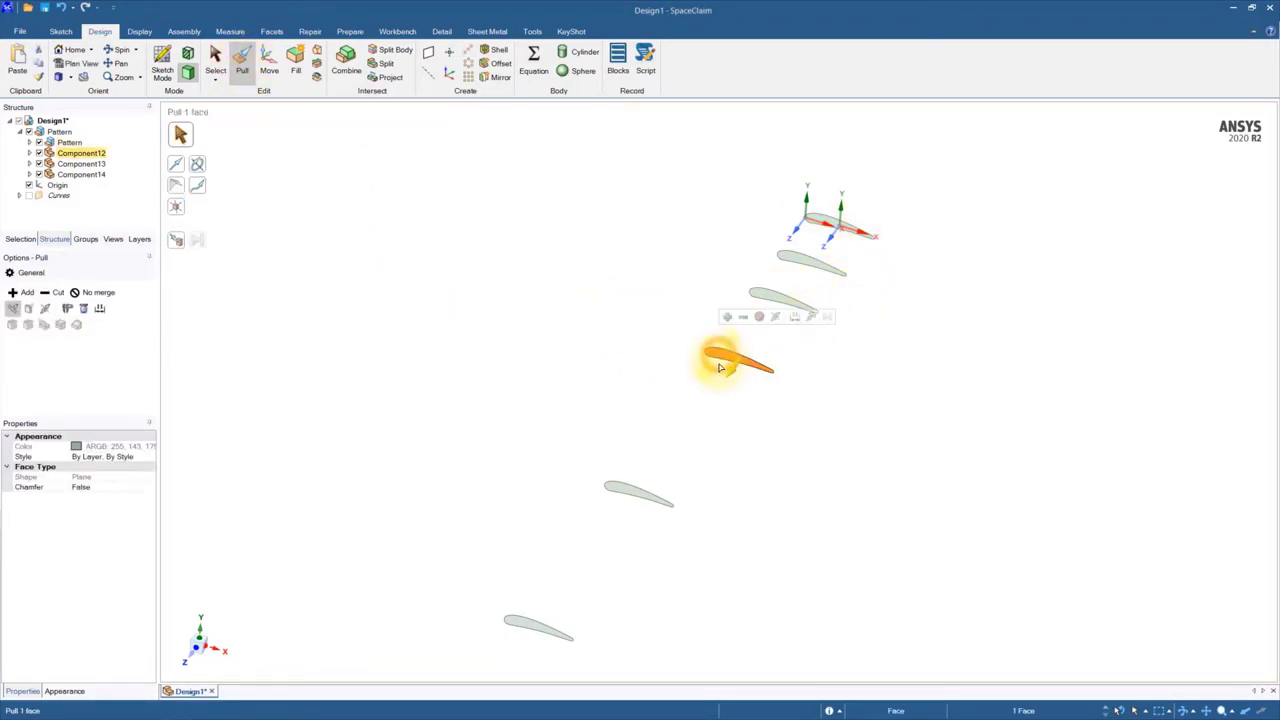
scroll(730, 348, up, 10)
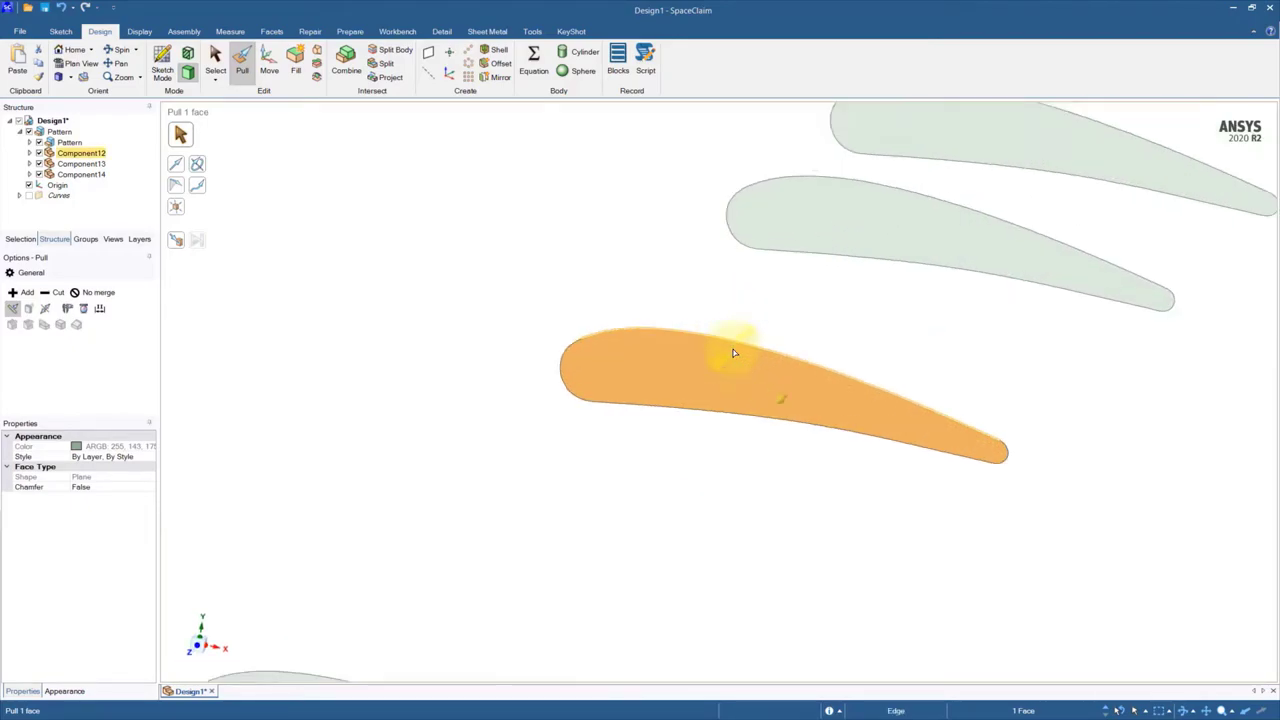
click(176, 206)
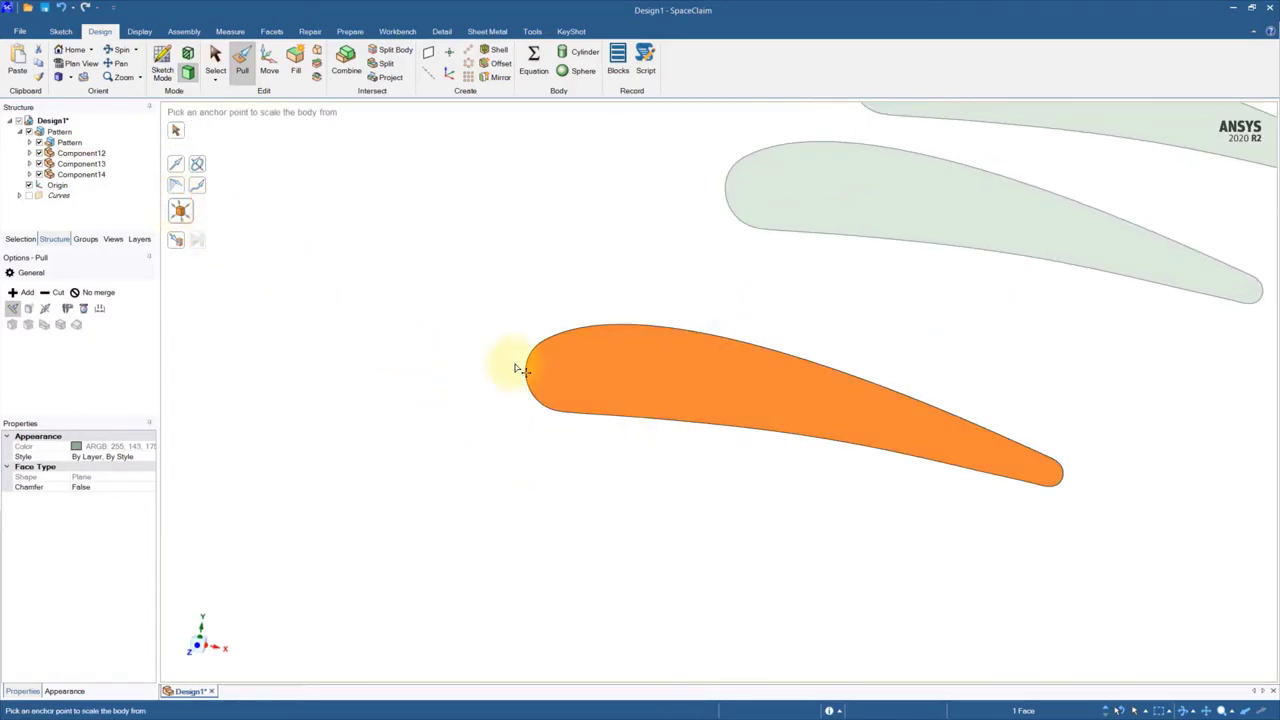
scroll(525, 375, up, 3)
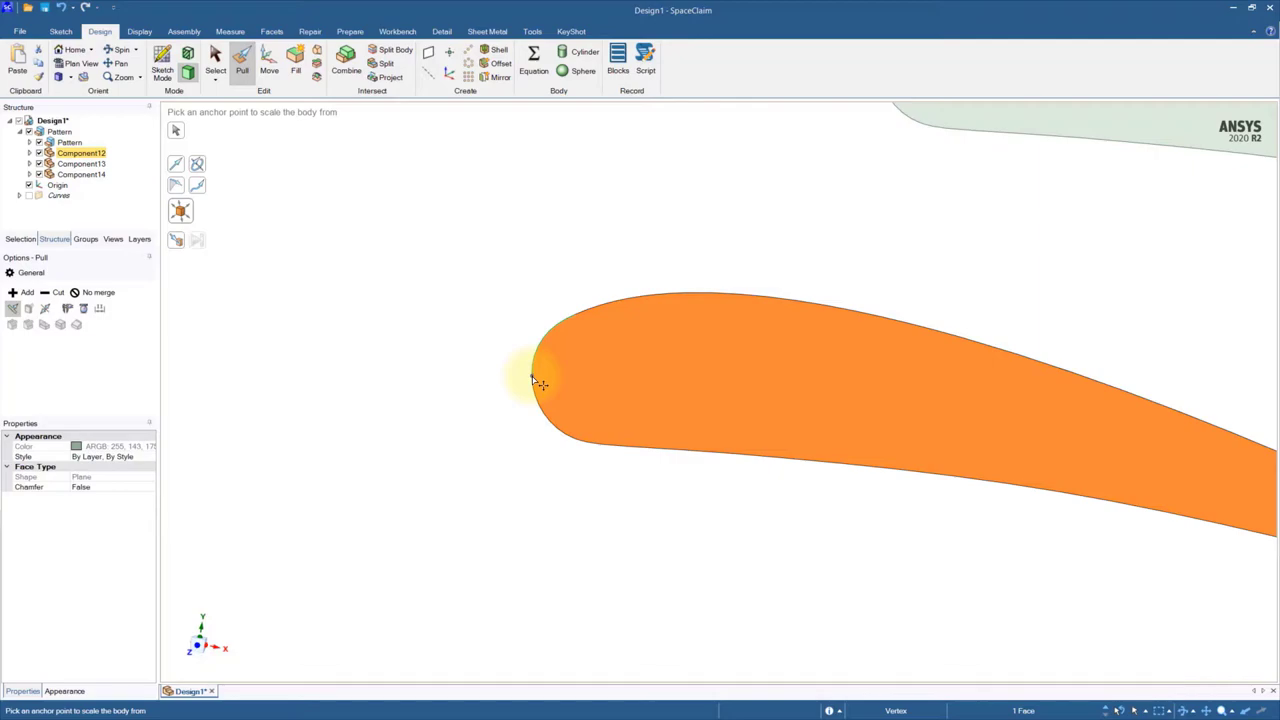
click(532, 376)
scroll(352, 318, down, 3)
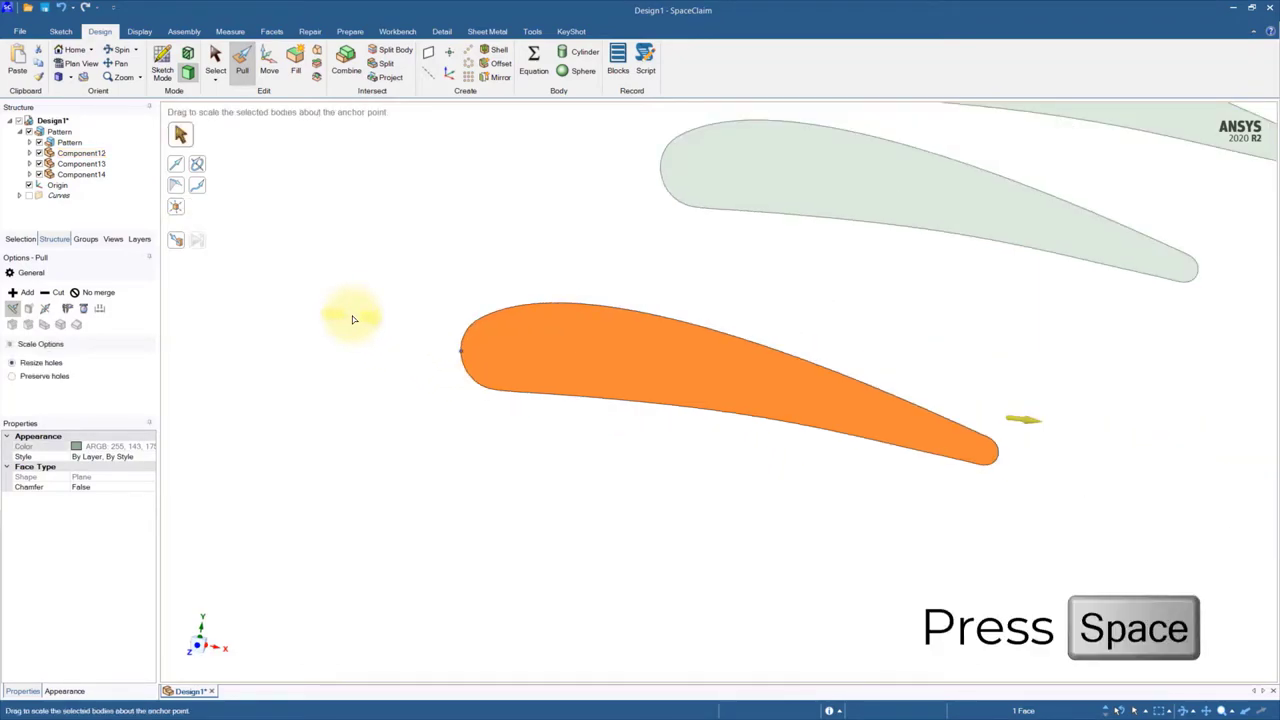
key(space)
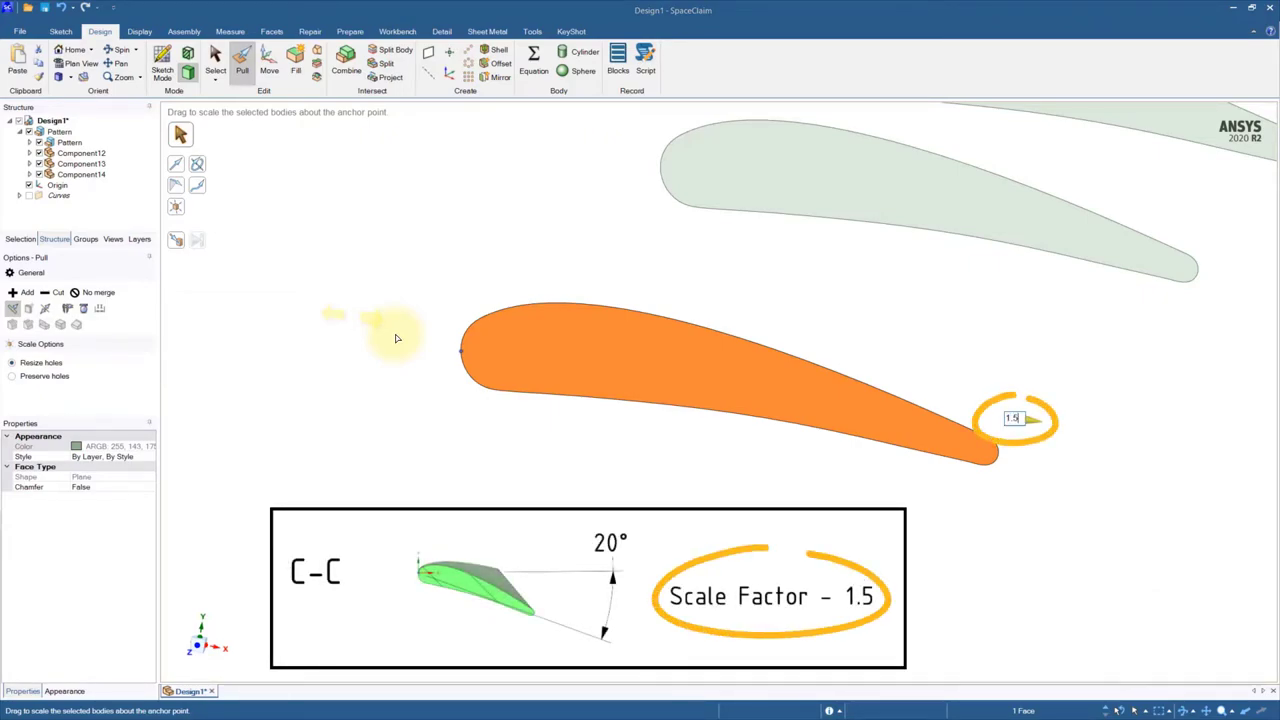
text(.5)
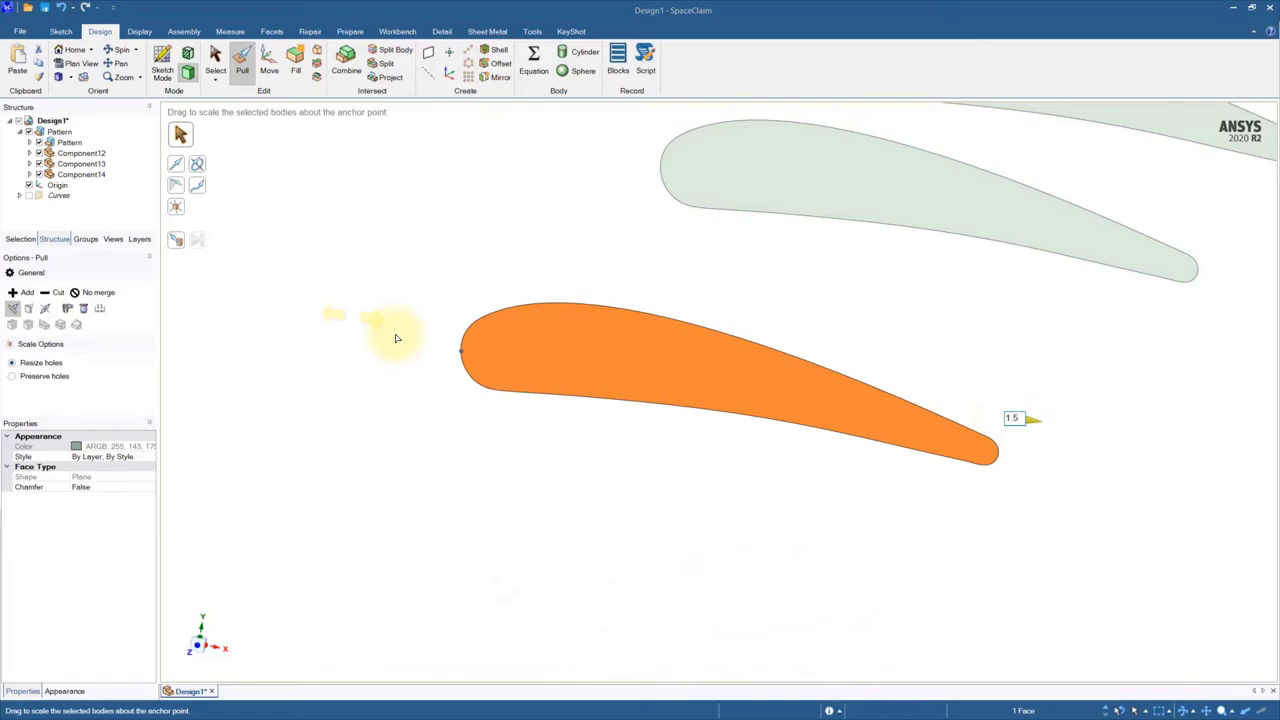
key(Return)
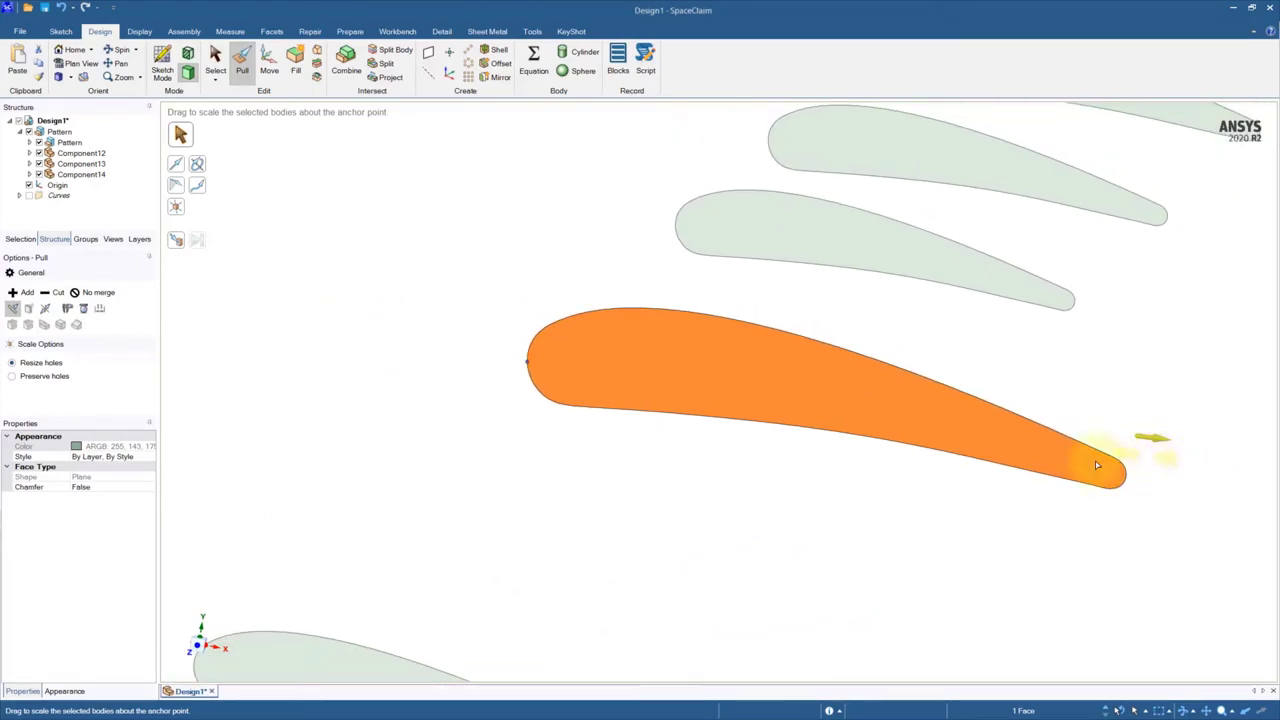
Scale the lower E-E airfoil section by 1.25, anchored at its leading-edge vertex.
scroll(834, 537, down, 5)
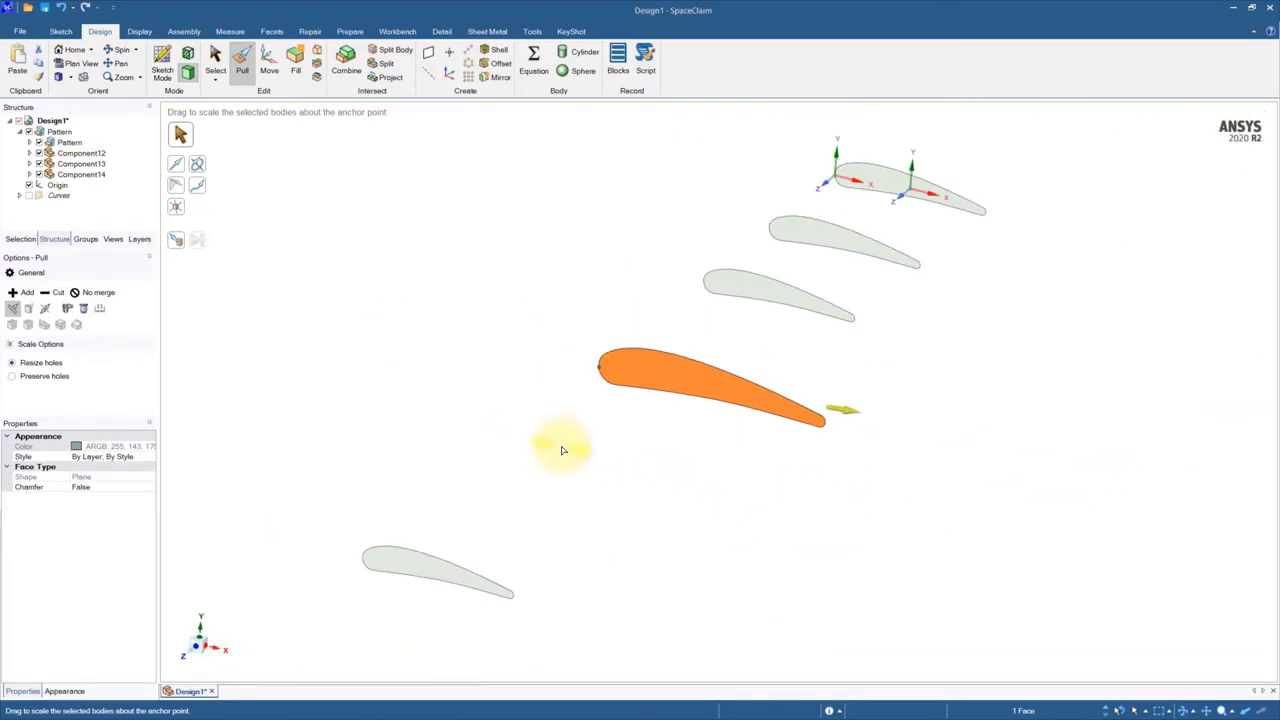
scroll(841, 392, down, 1)
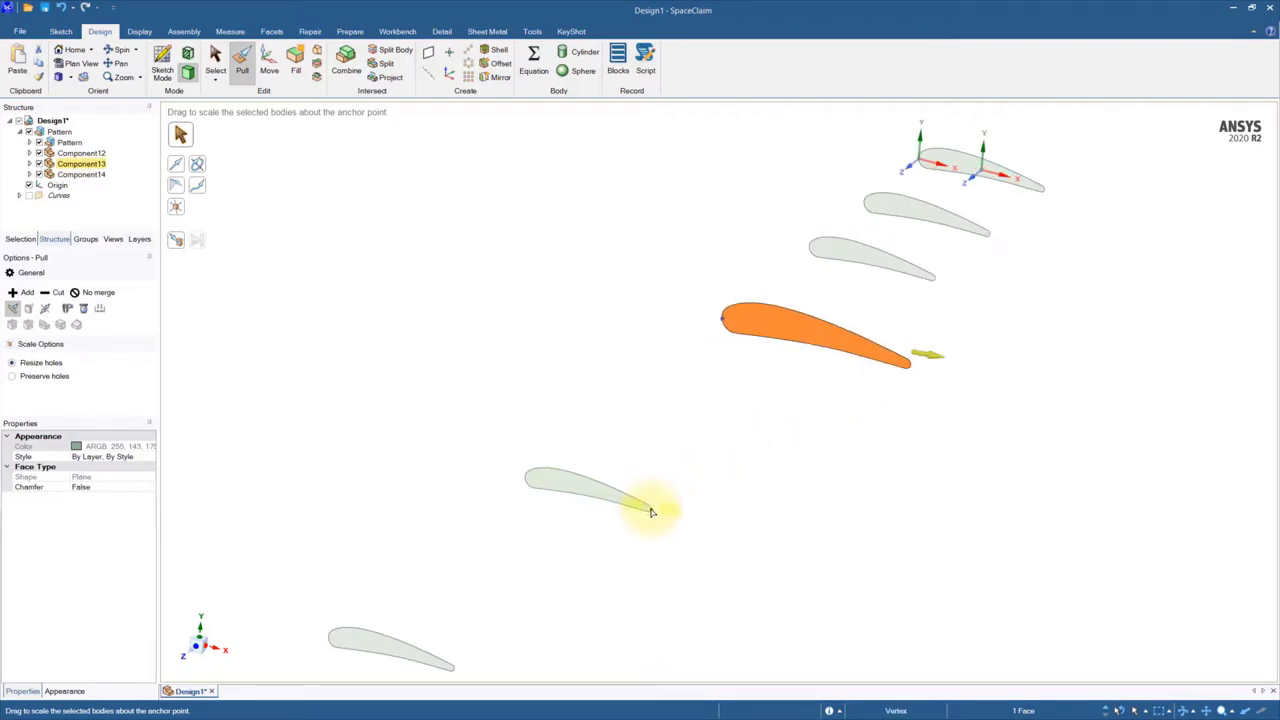
click(567, 485)
scroll(545, 510, up, 5)
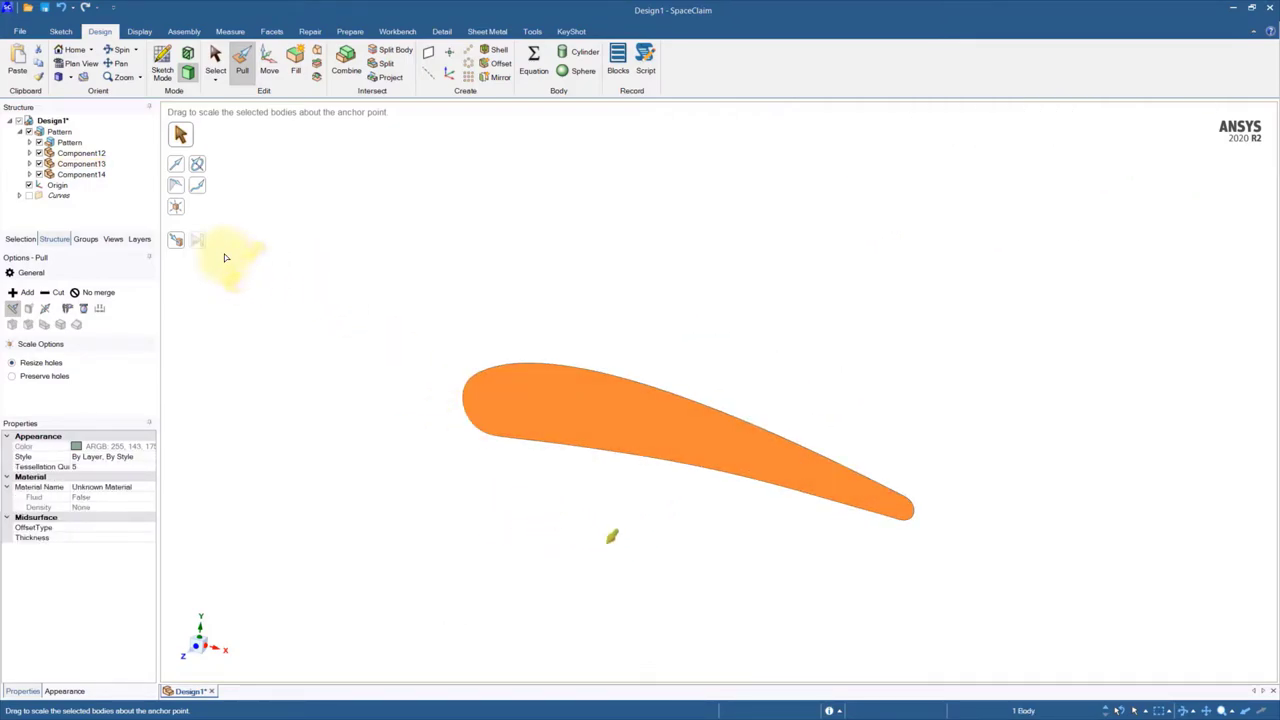
click(176, 207)
scroll(490, 378, up, 3)
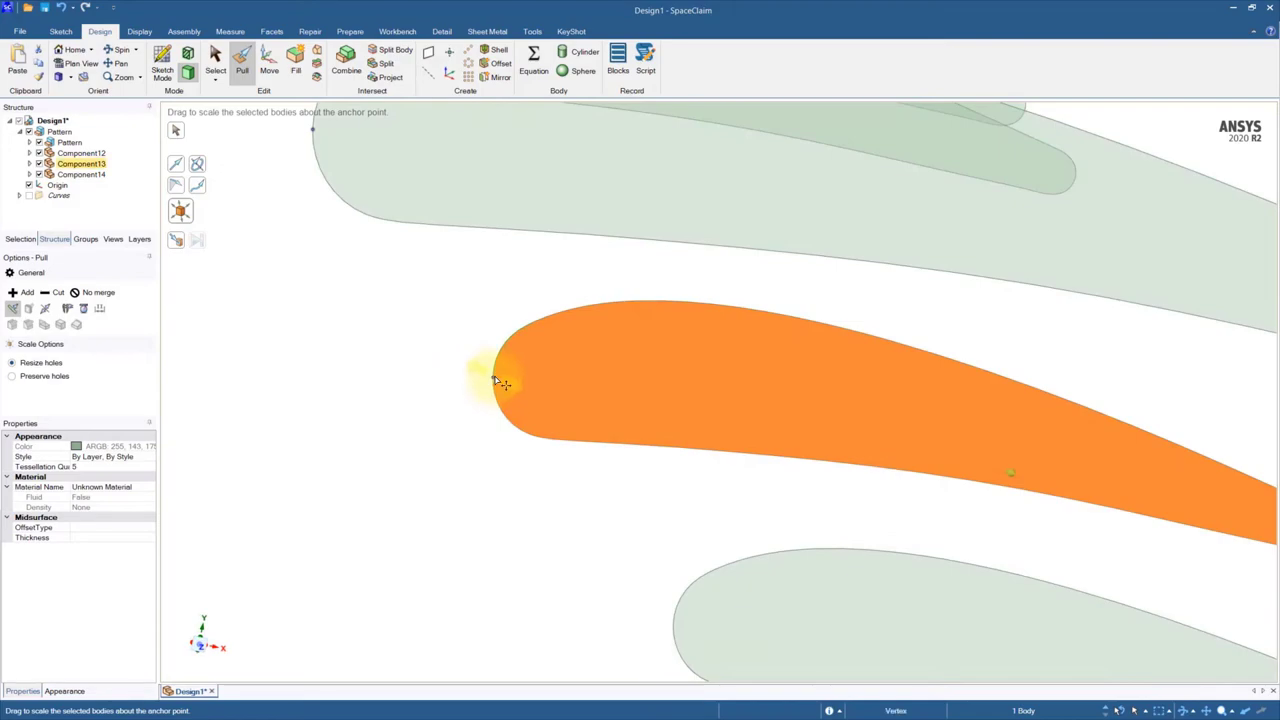
click(500, 382)
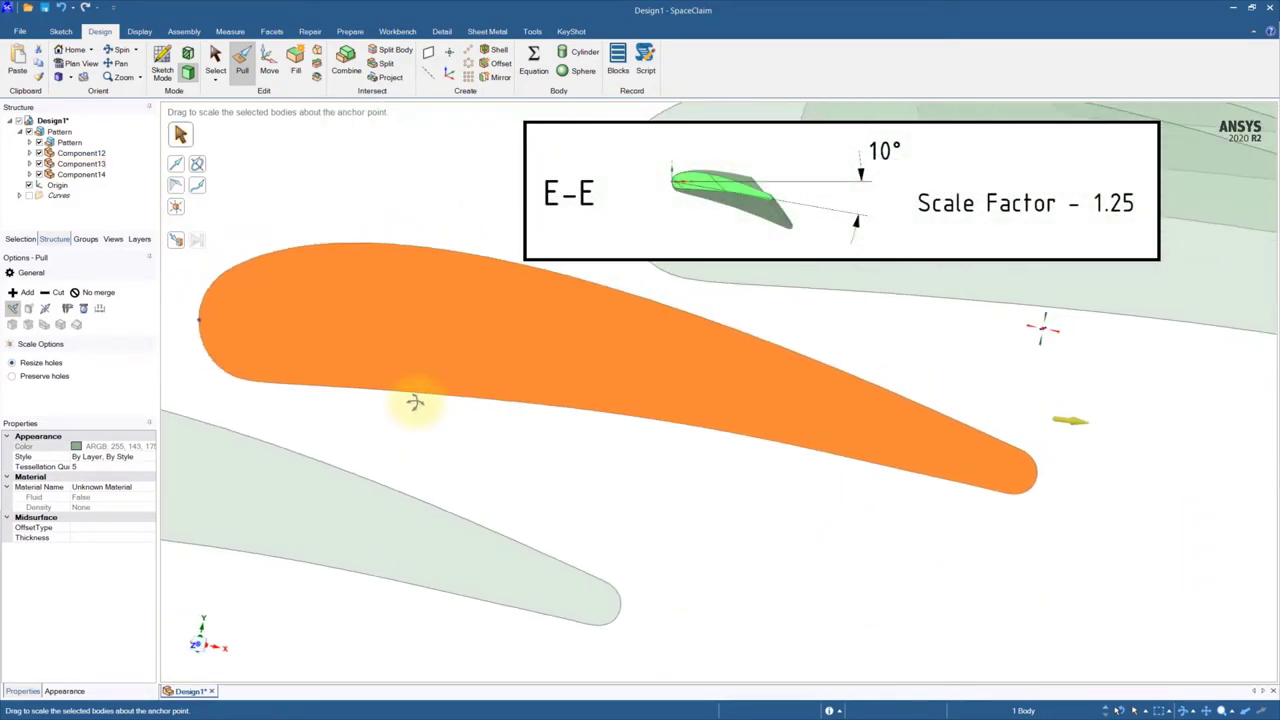
scroll(415, 402, down, 3)
text(1.25)
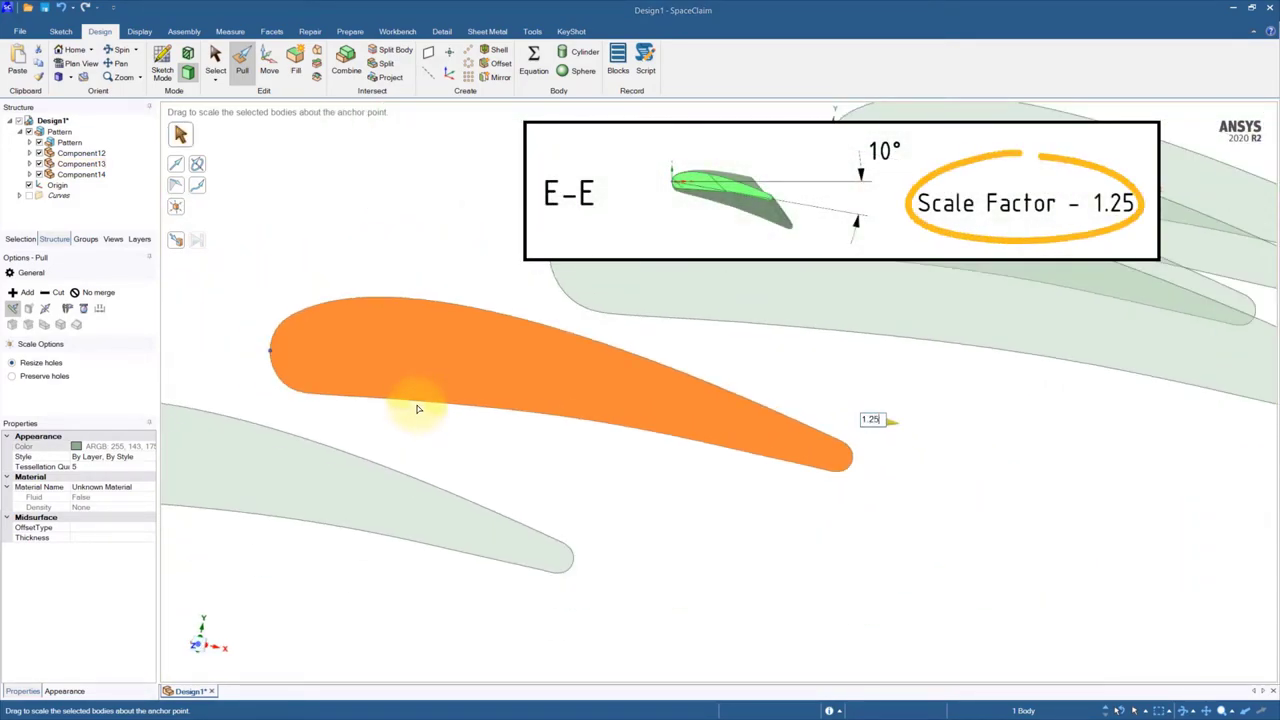
key(Return)
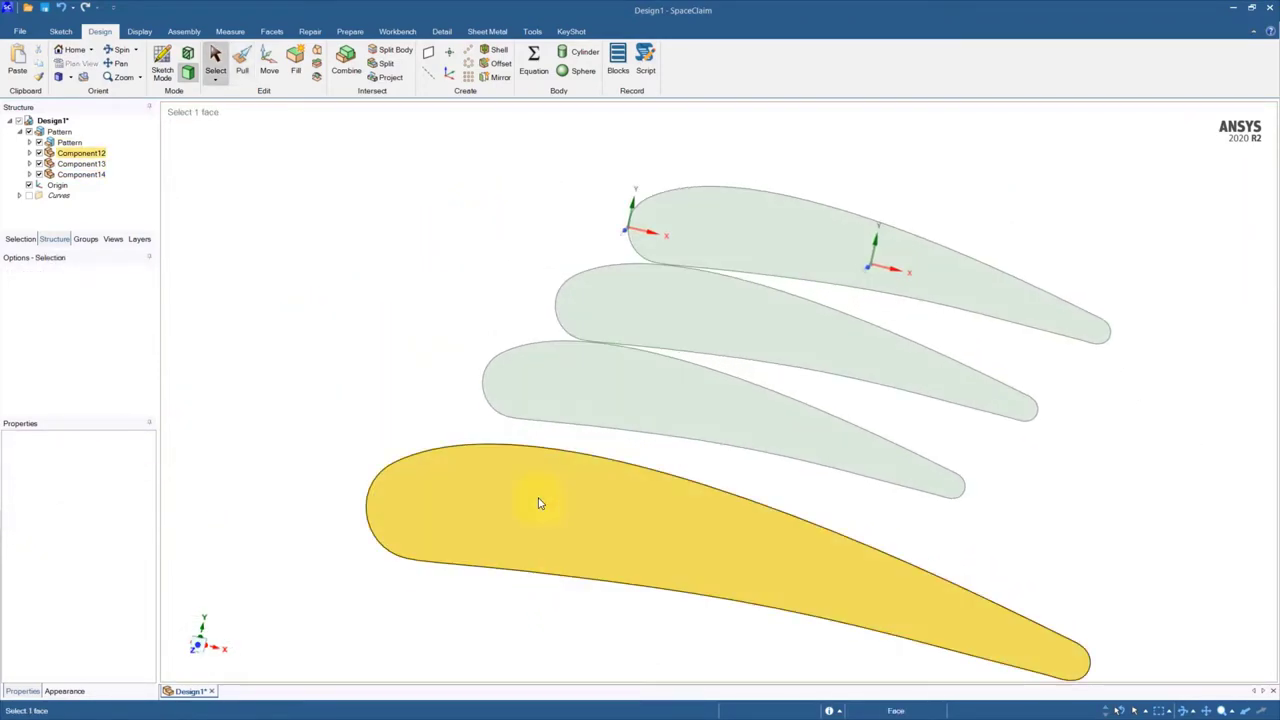
Rotate the C-C airfoil section 20° downward about its leading edge using the Move tool.
click(269, 62)
click(560, 521)
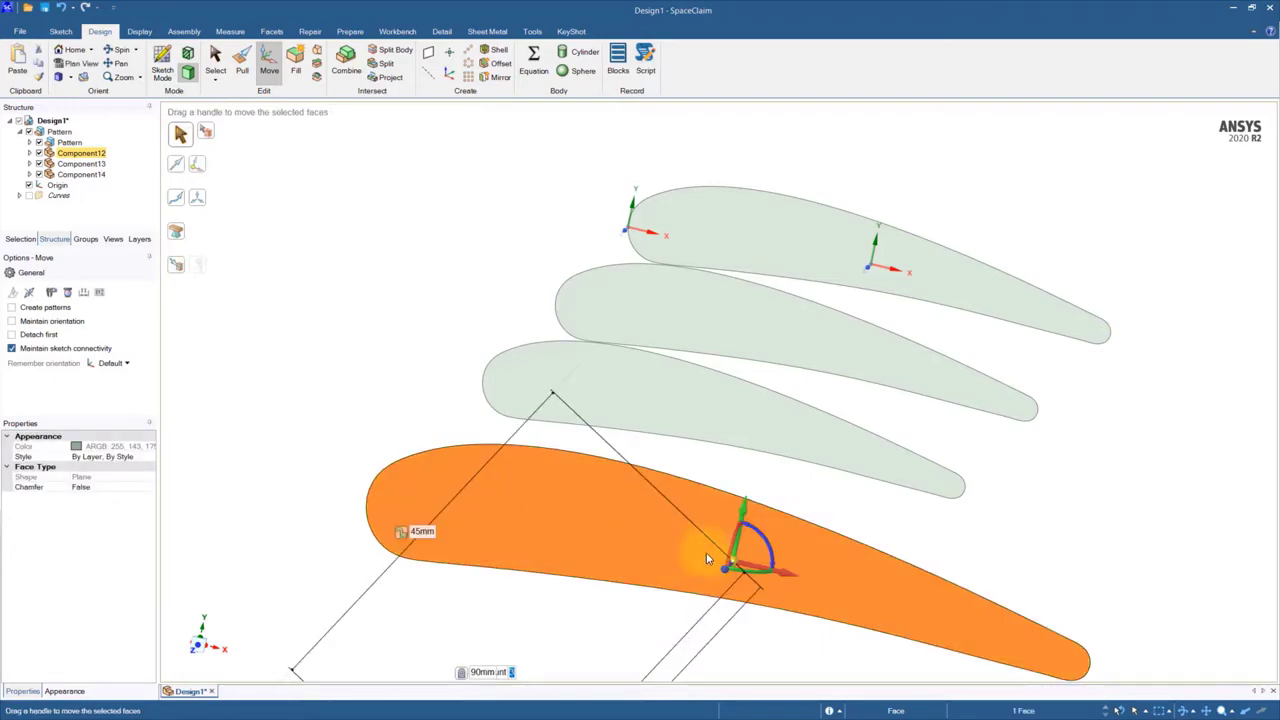
drag(734, 566, 358, 513)
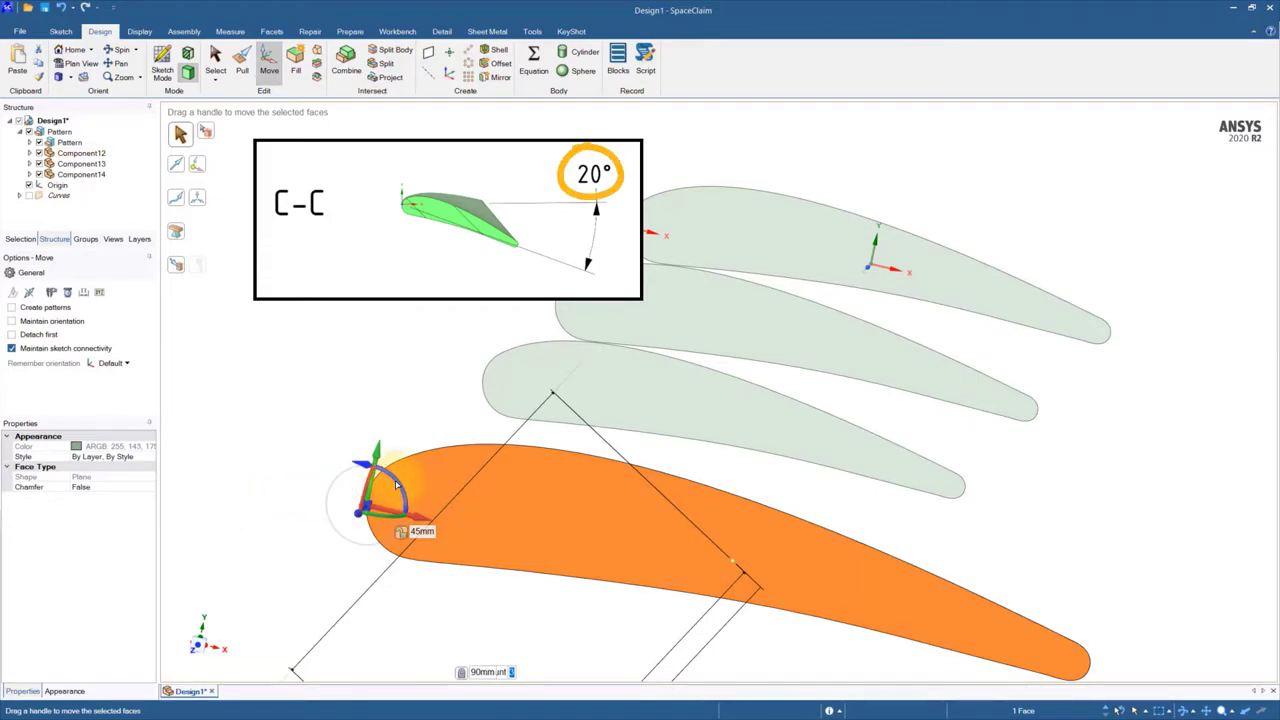
drag(397, 484, 406, 492)
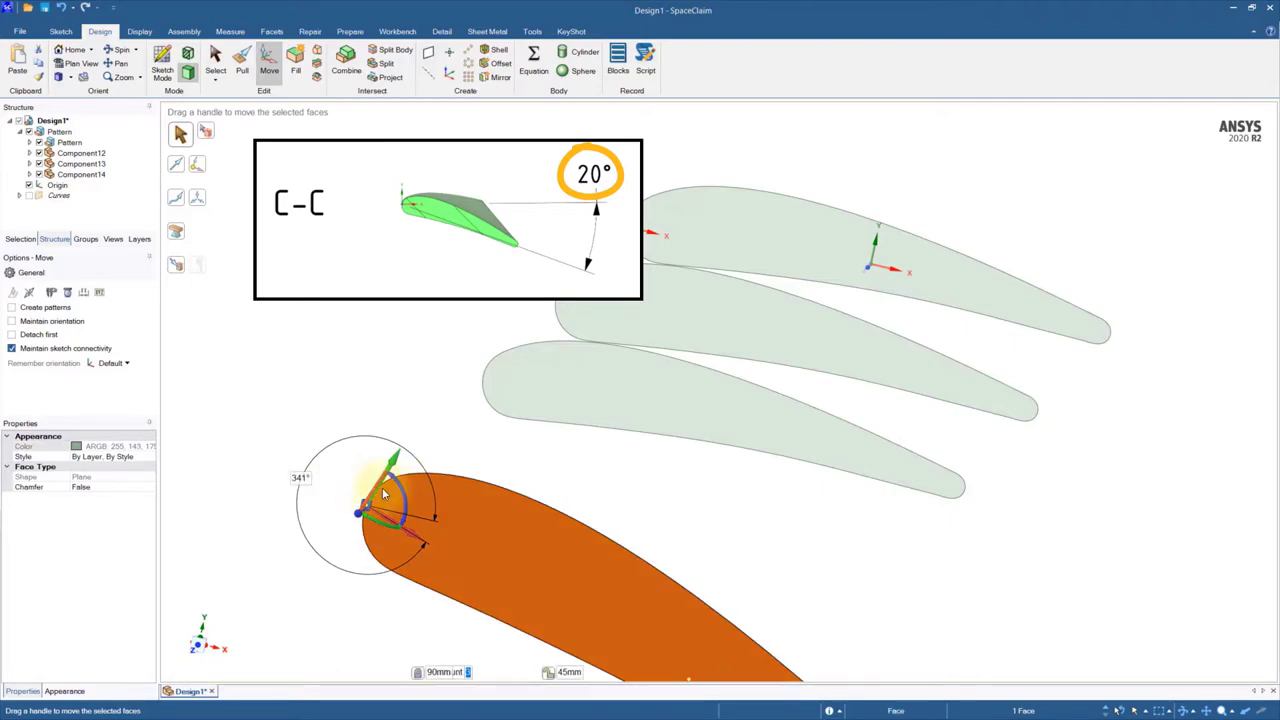
key(space)
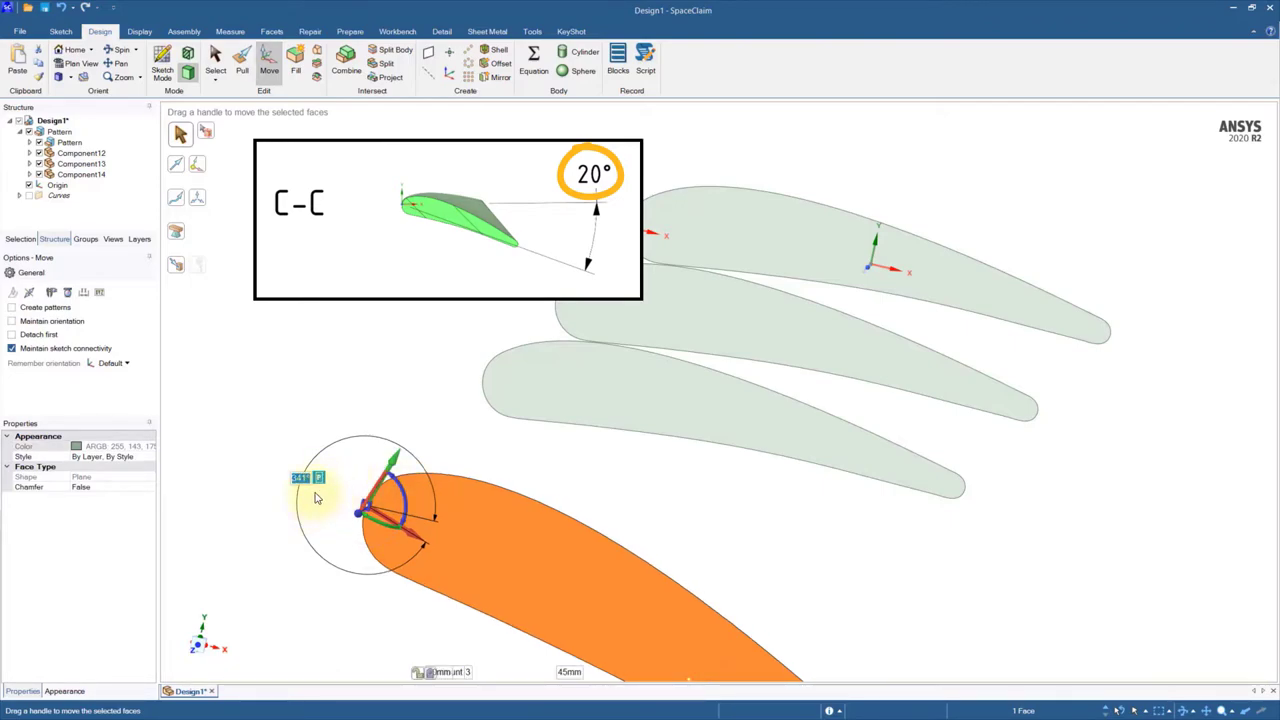
text(34)
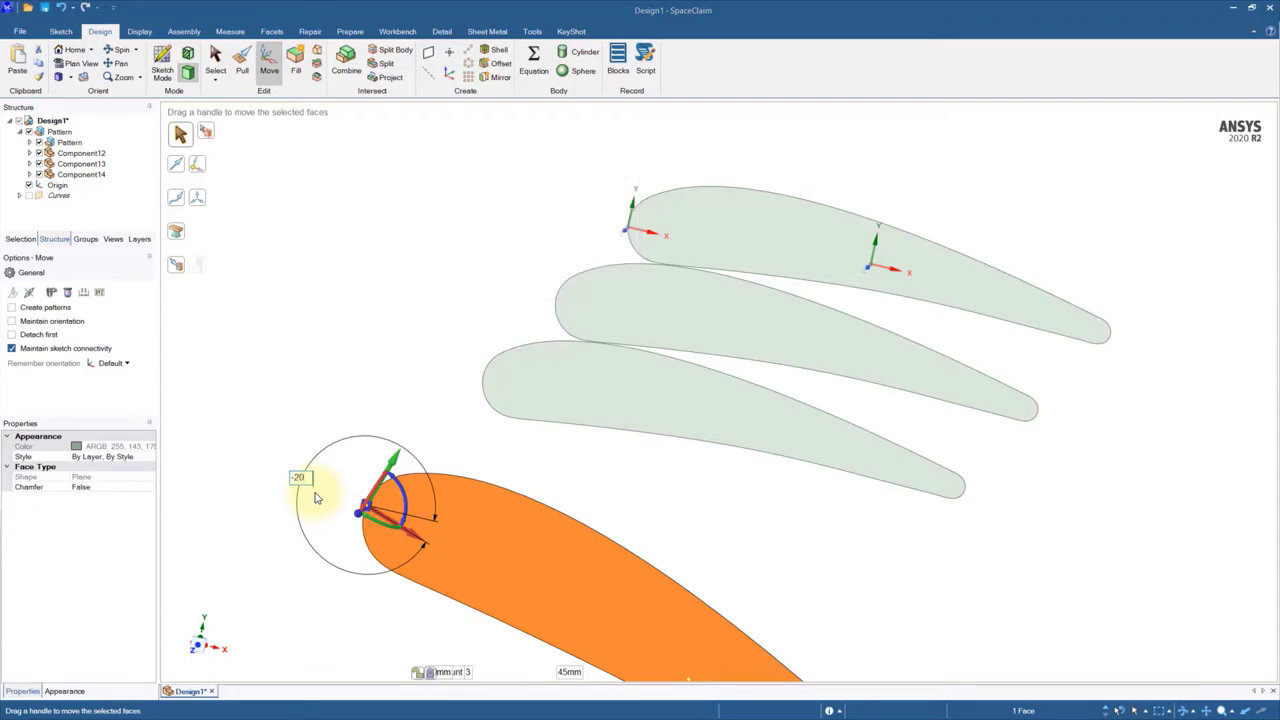
key(Return)
scroll(340, 400, down, 5)
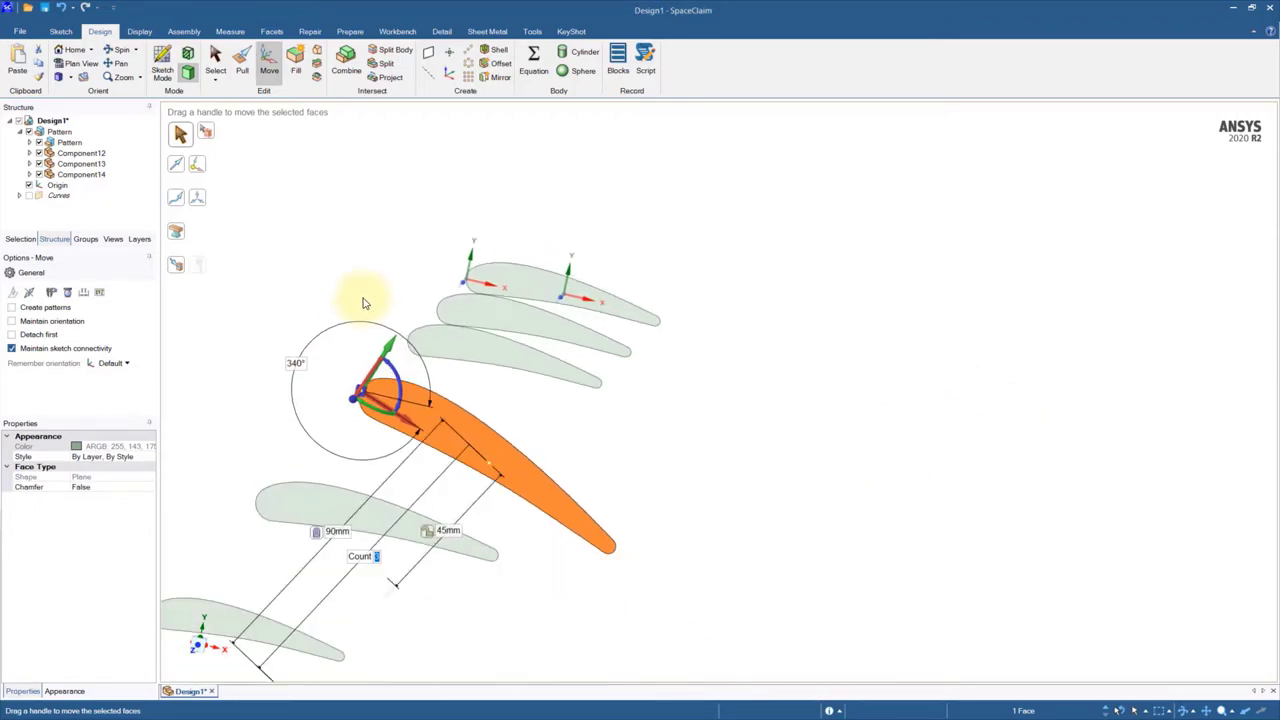
Rotate the E-E airfoil section 10° downward about its leading edge.
click(287, 511)
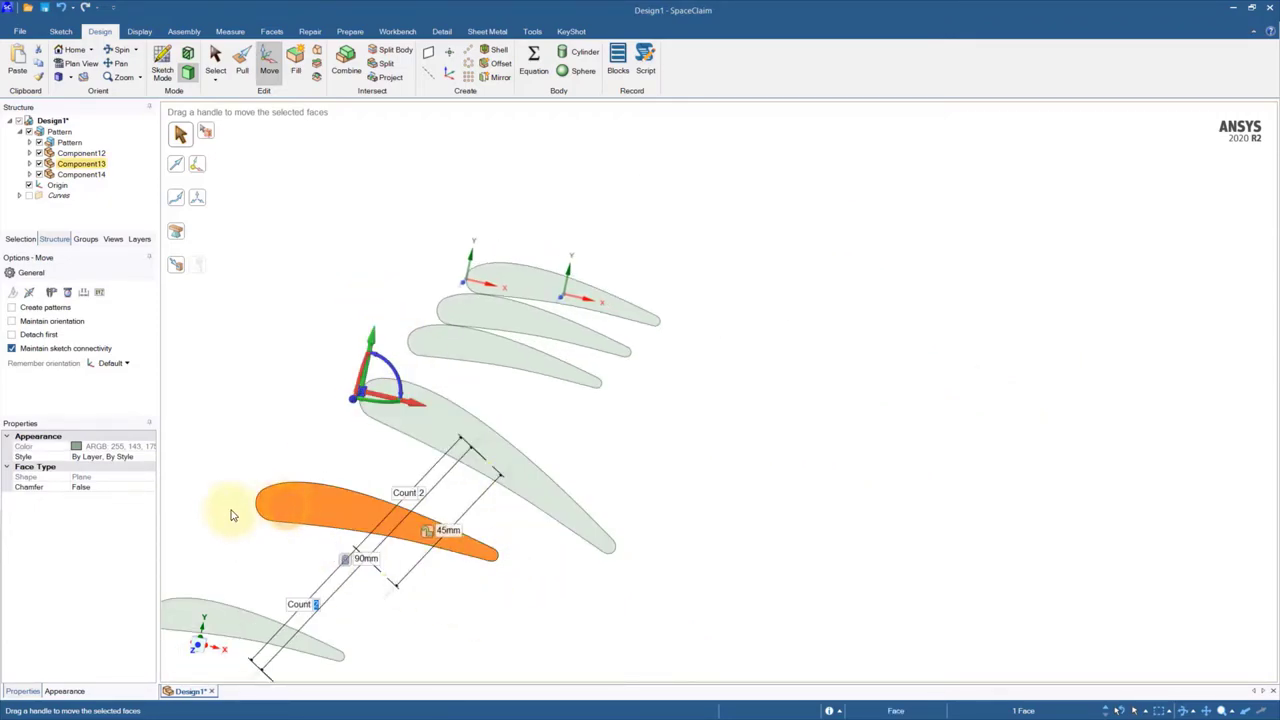
scroll(229, 514, up, 6)
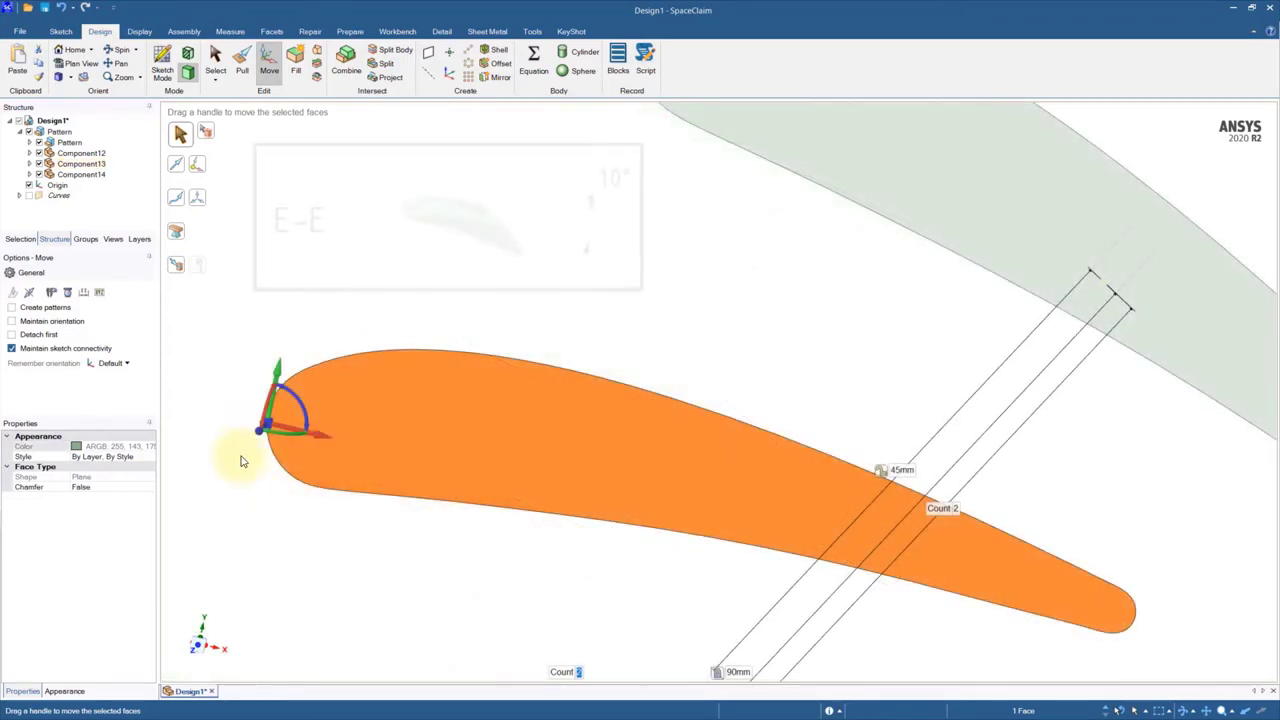
drag(299, 403, 305, 412)
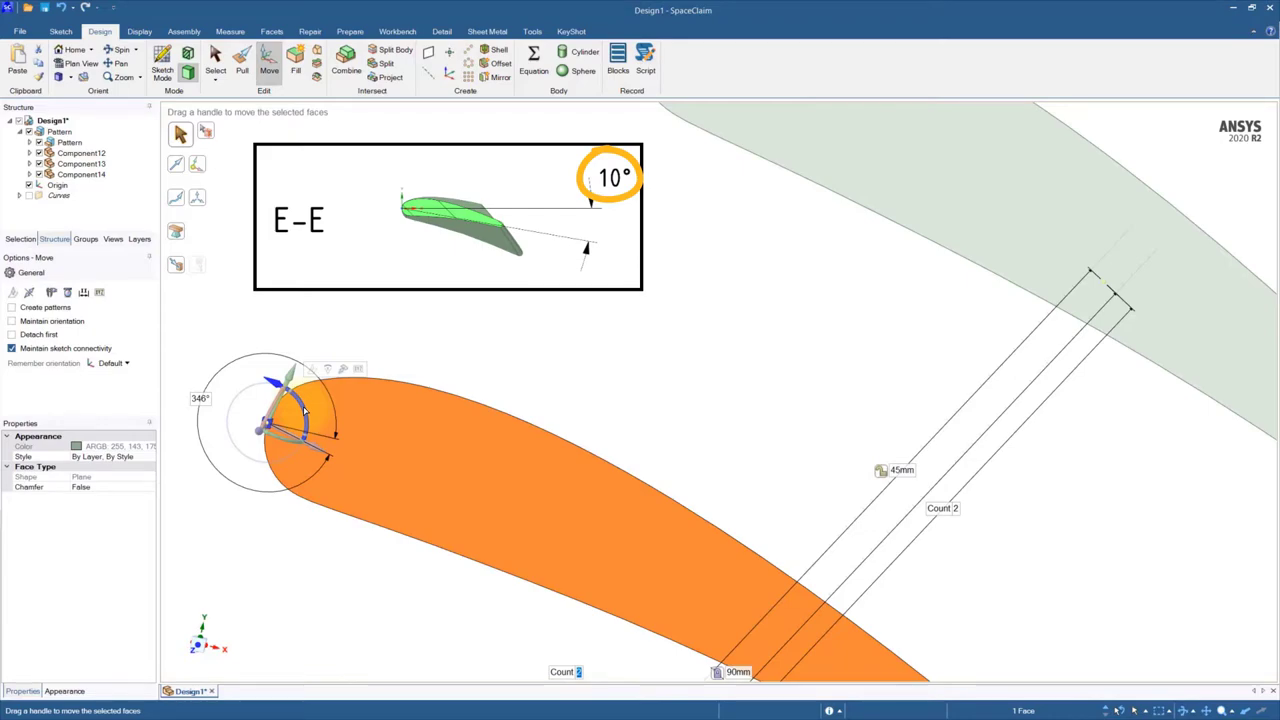
click(200, 398)
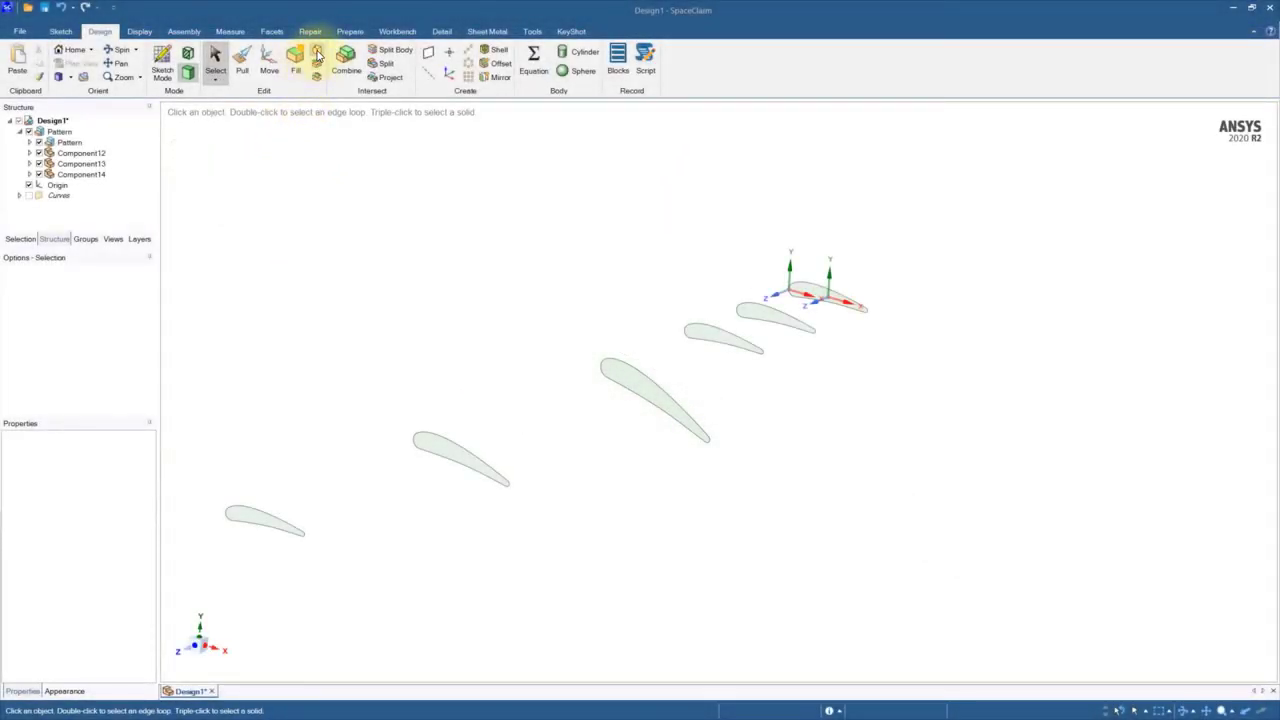
Blend all six airfoil sections in order into one tapered, twisted solid blade.
click(317, 51)
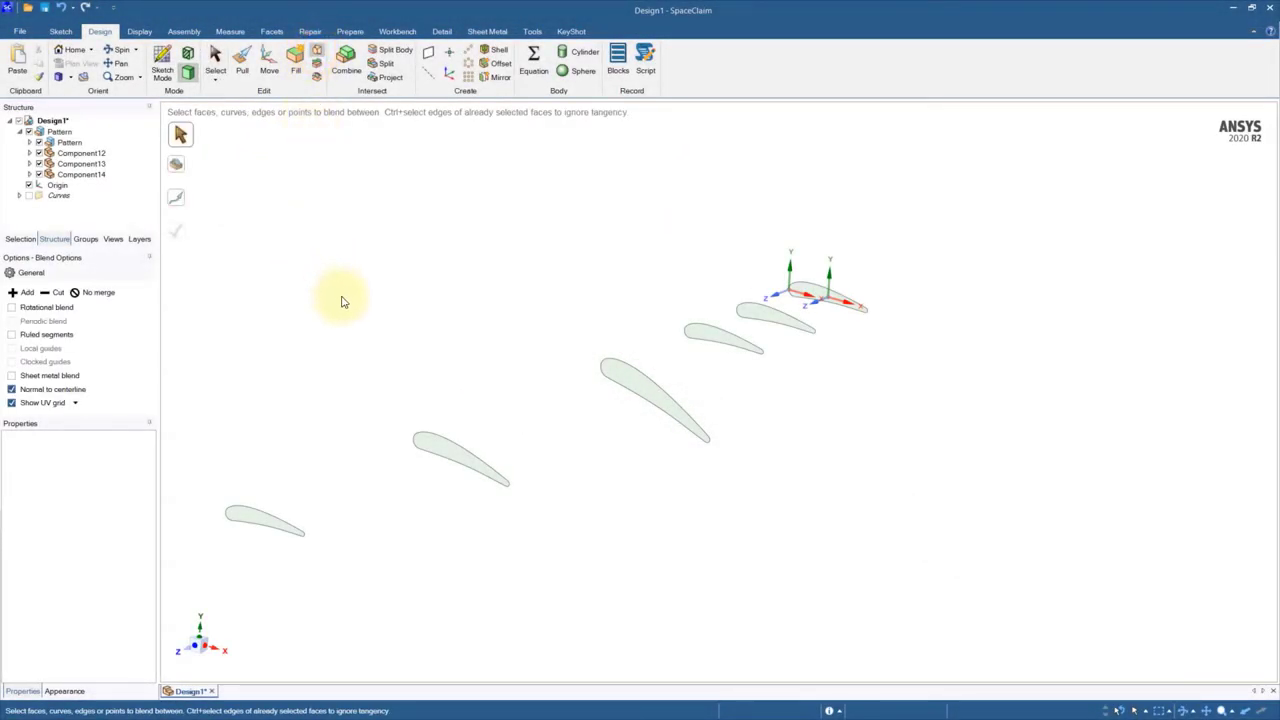
click(802, 298)
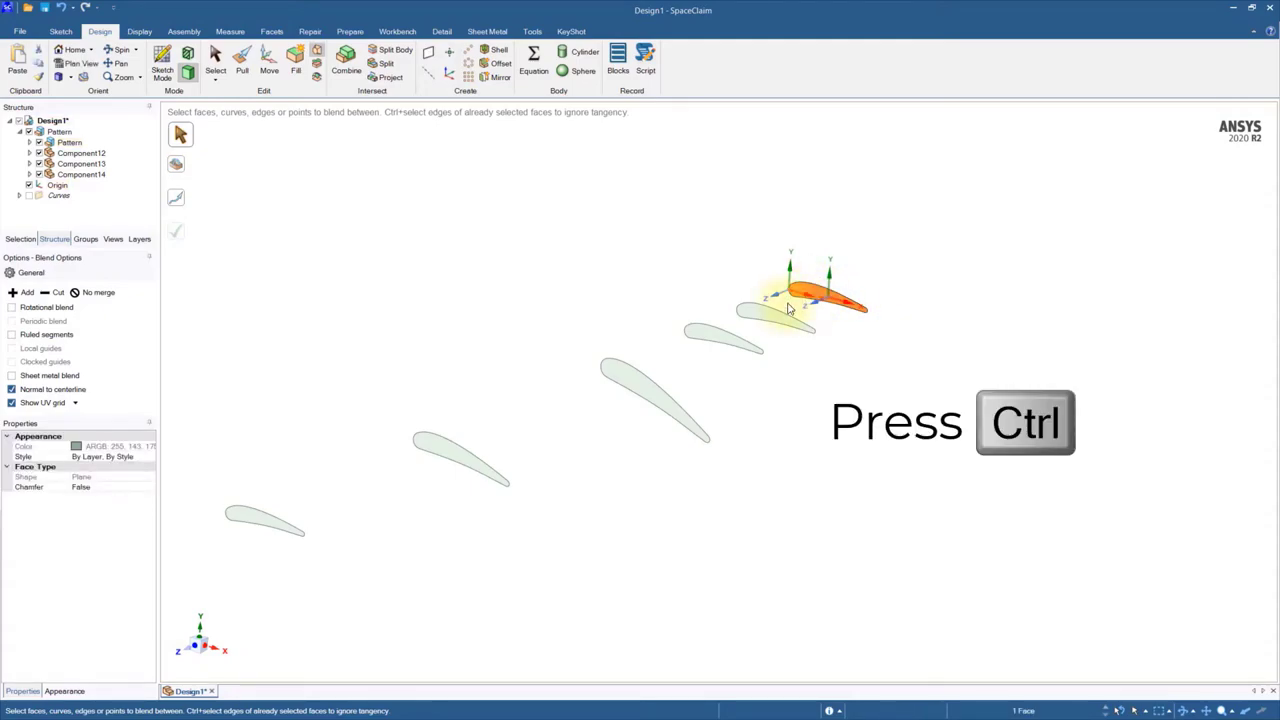
ctrl+click(757, 318)
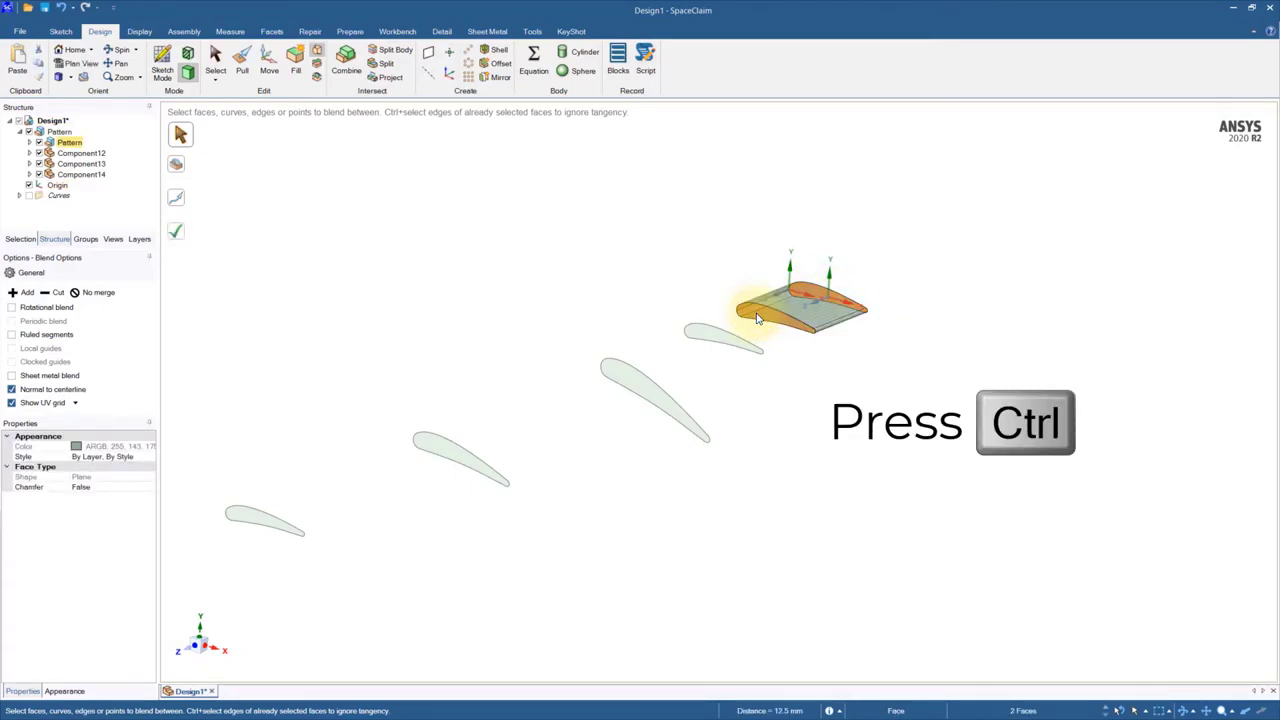
ctrl+click(705, 340)
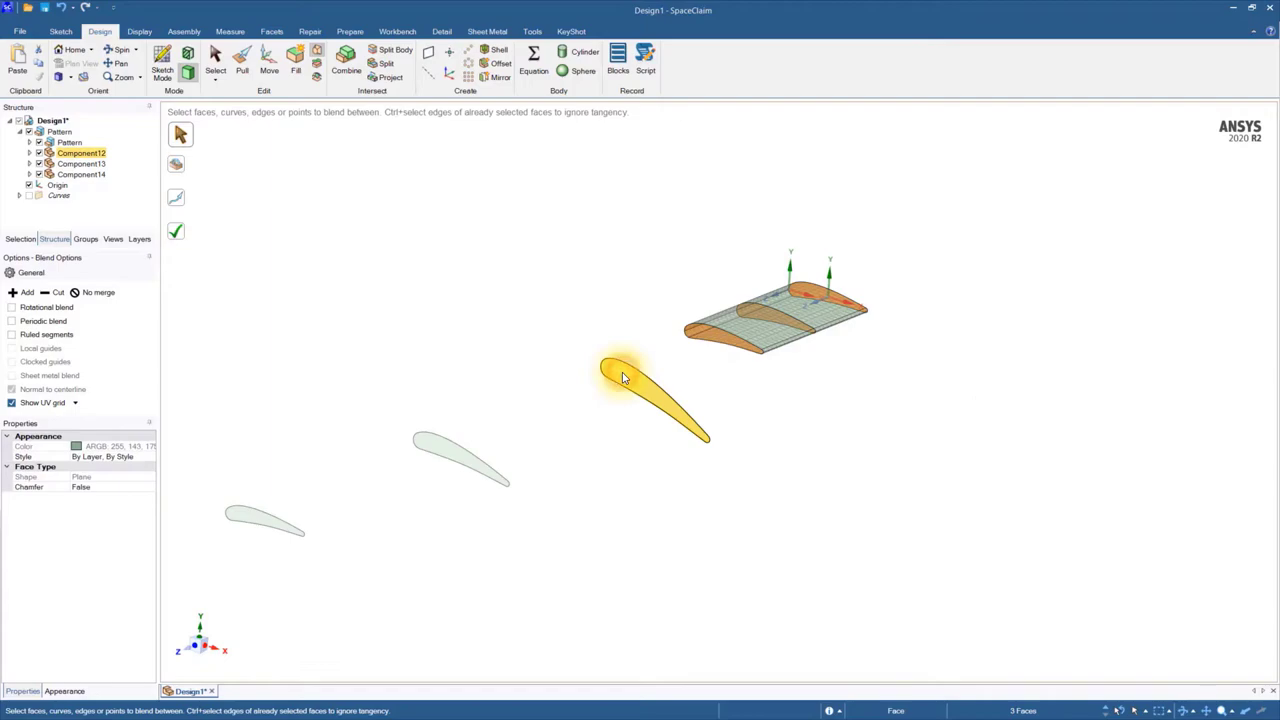
ctrl+click(622, 372)
ctrl+click(432, 449)
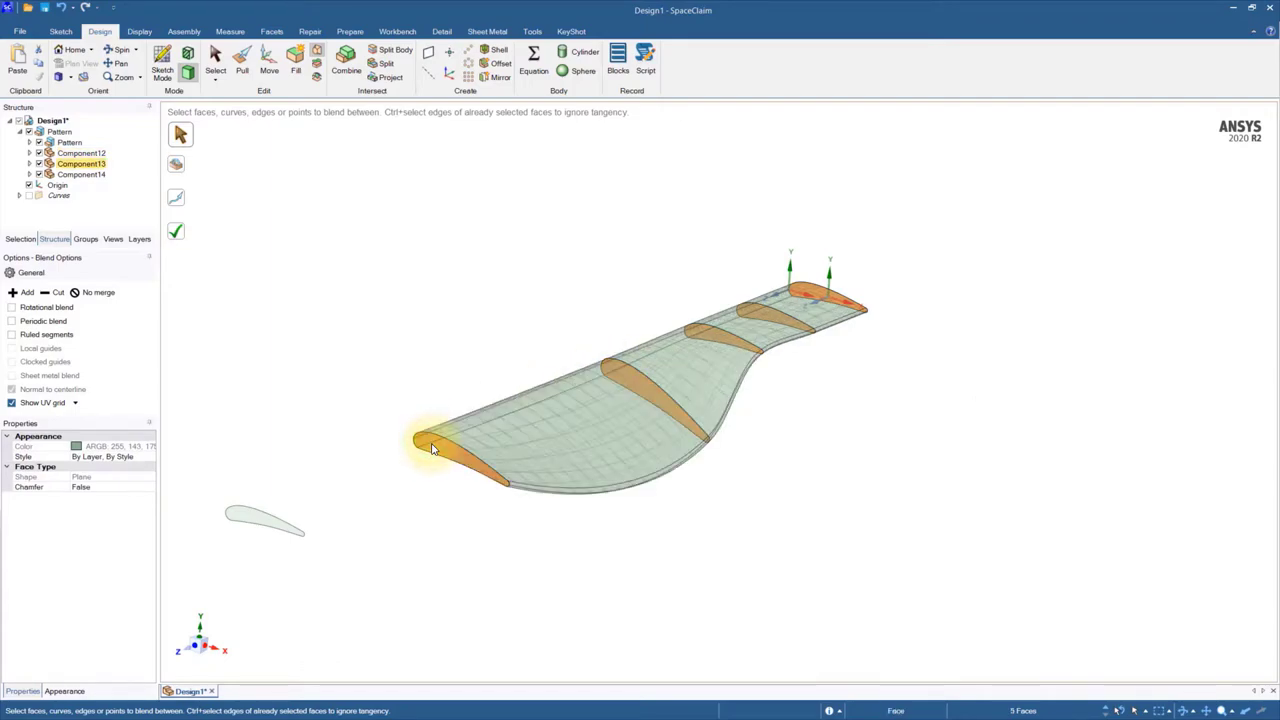
ctrl+click(240, 518)
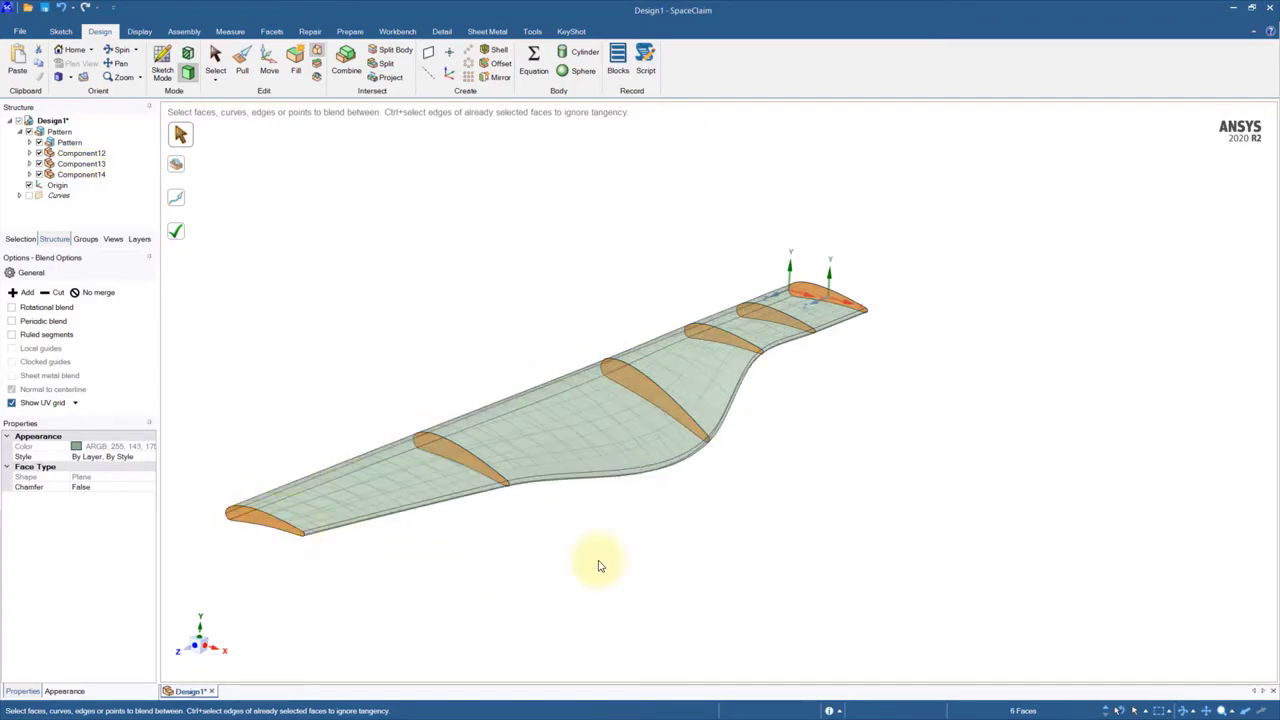
mouse_move(645, 550)
middle_down()
mouse_move(657, 569)
mouse_move(688, 480)
mouse_move(726, 457)
mouse_move(729, 491)
mouse_move(660, 537)
mouse_move(663, 563)
mouse_move(640, 575)
middle_up()
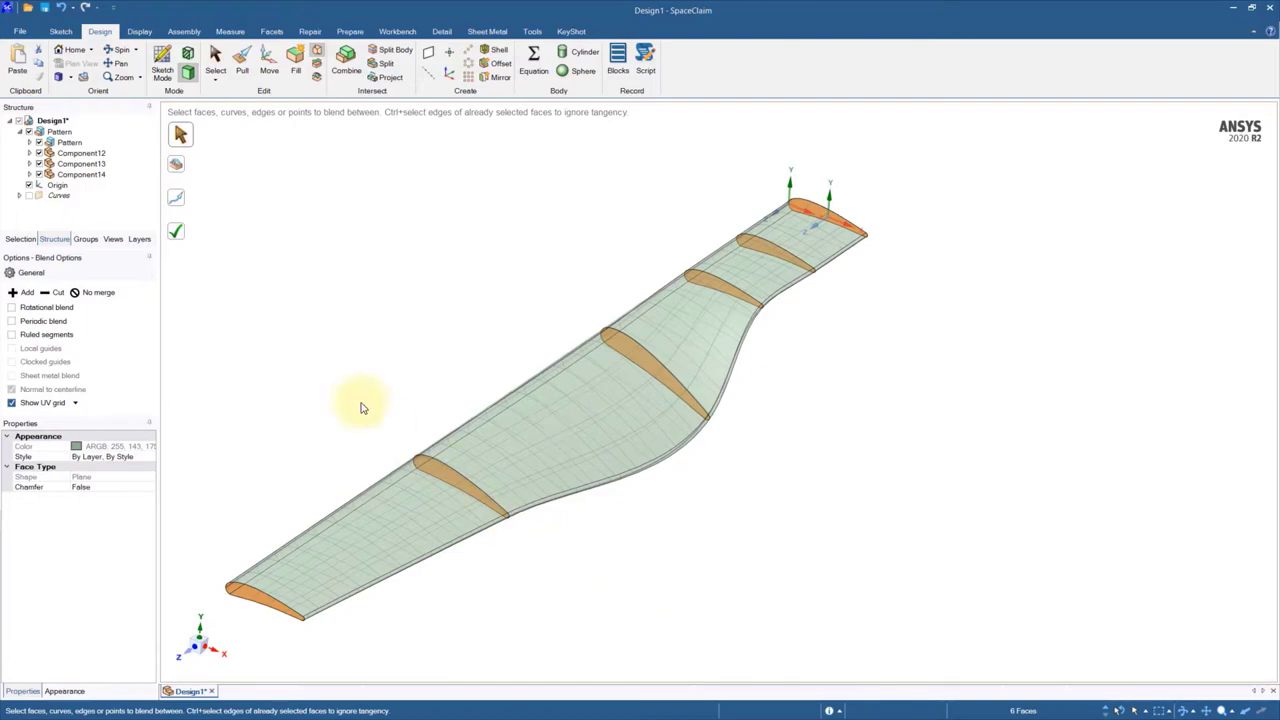
click(178, 233)
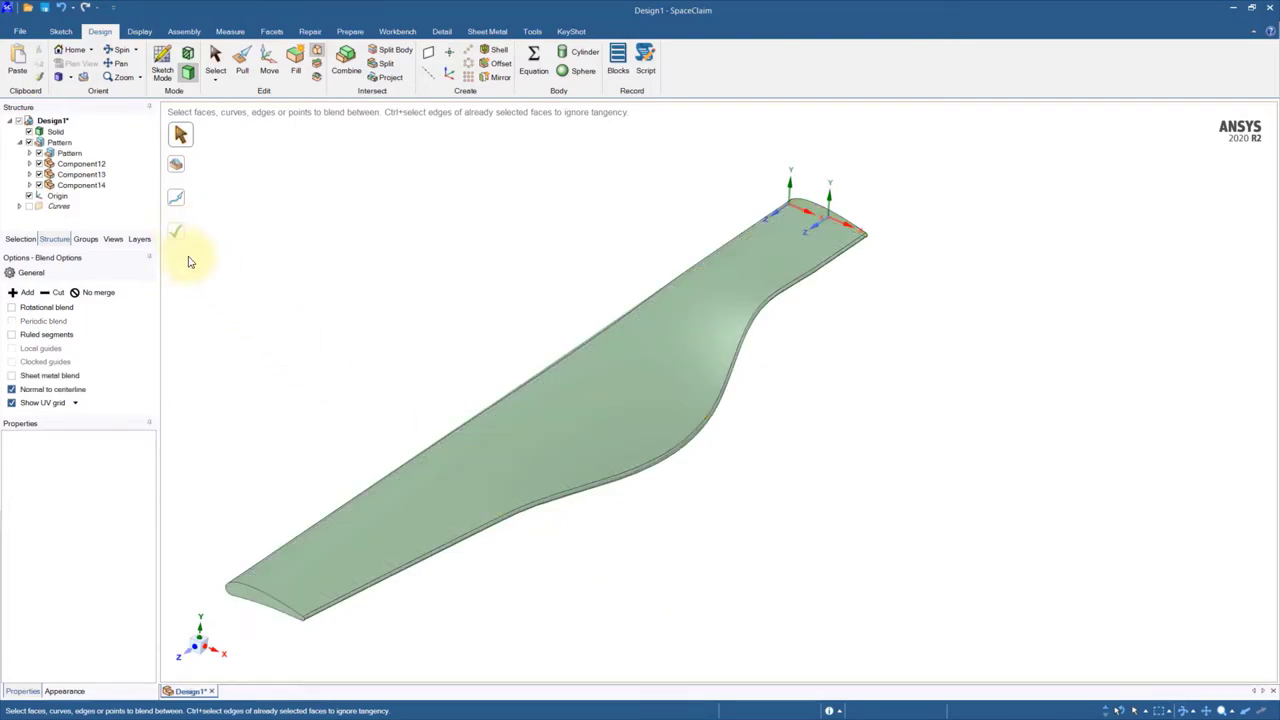
scroll(437, 262, down, 3)
scroll(357, 423, up, 3)
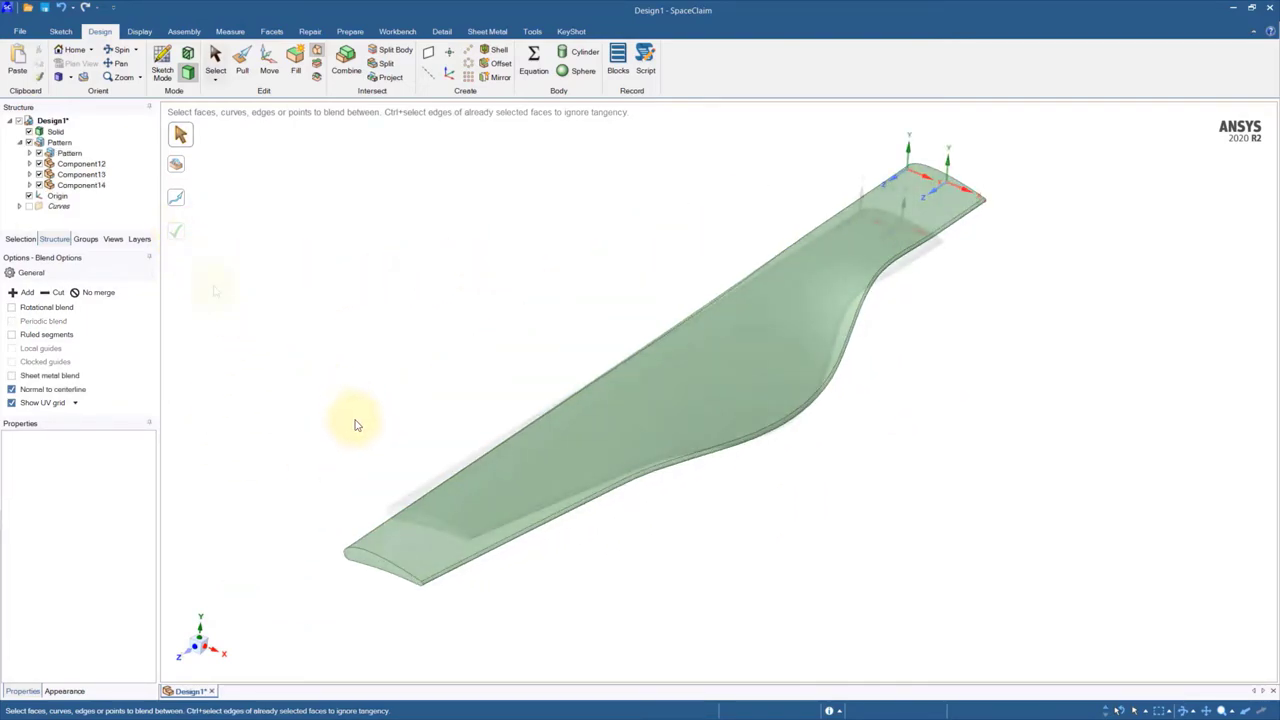
Start a sketch on the blade's tip end face and offset its grid 8 mm outward.
click(306, 570)
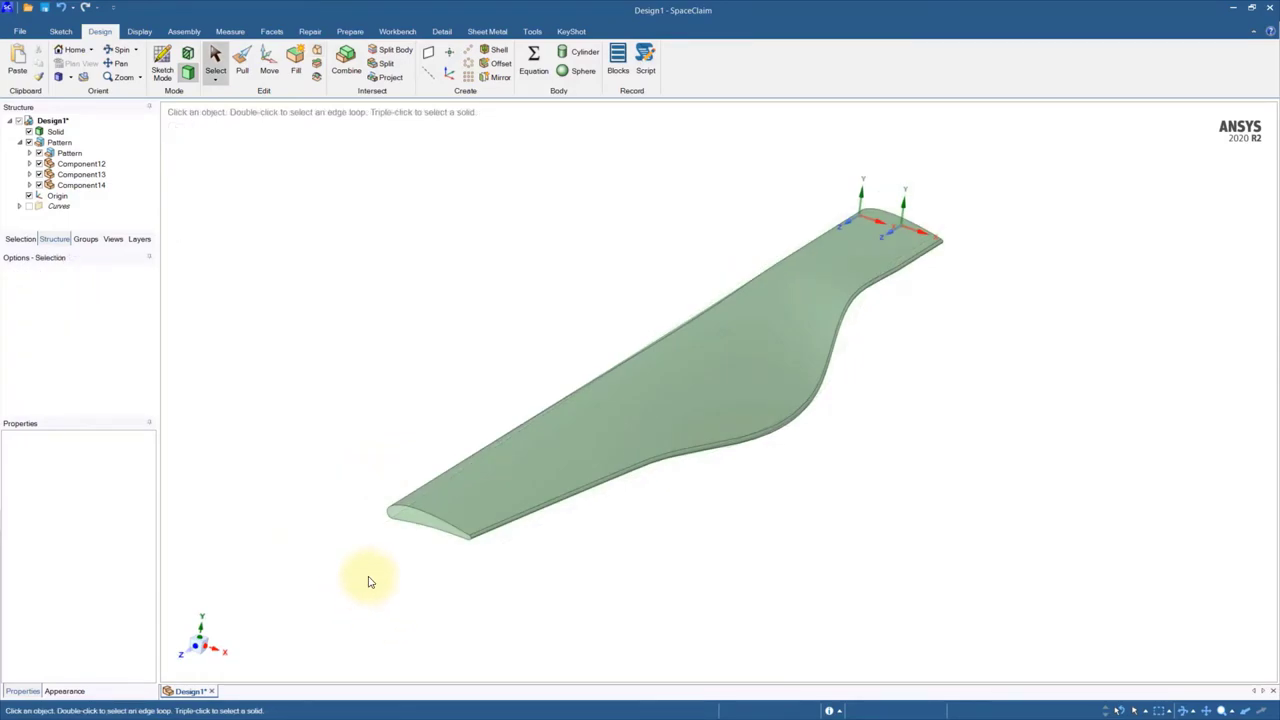
click(403, 525)
click(403, 522)
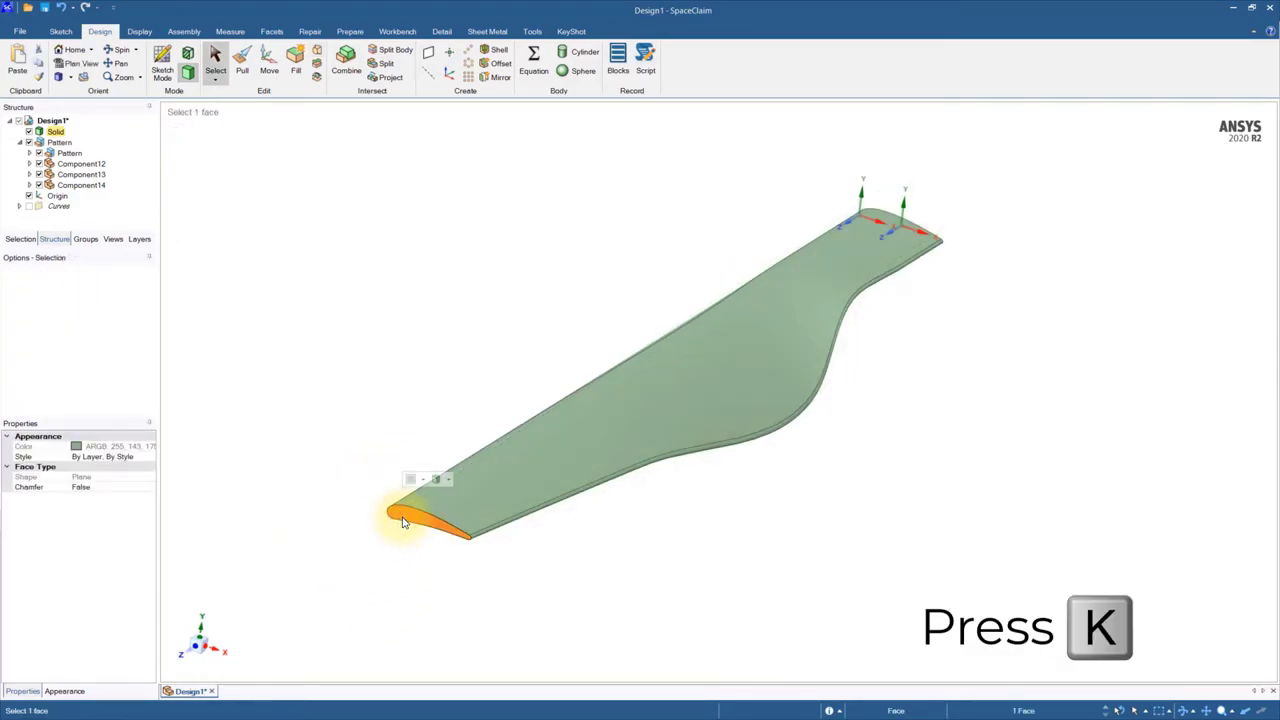
key(k)
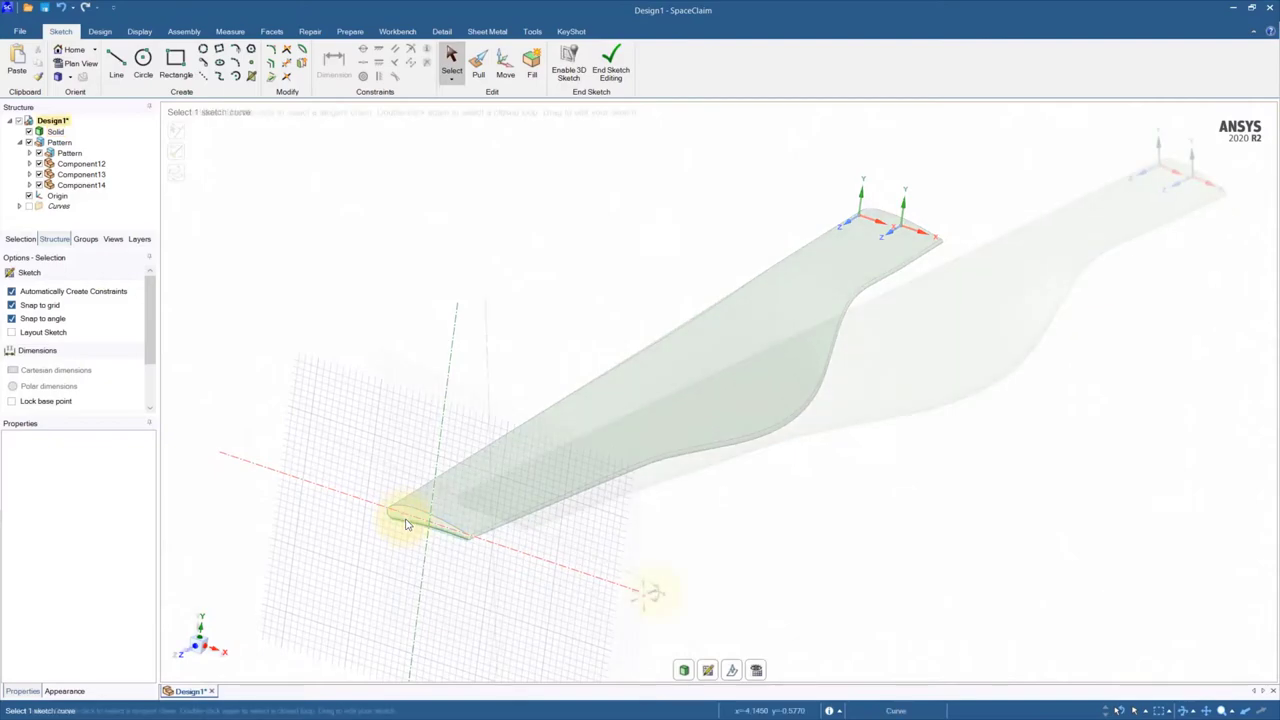
click(733, 673)
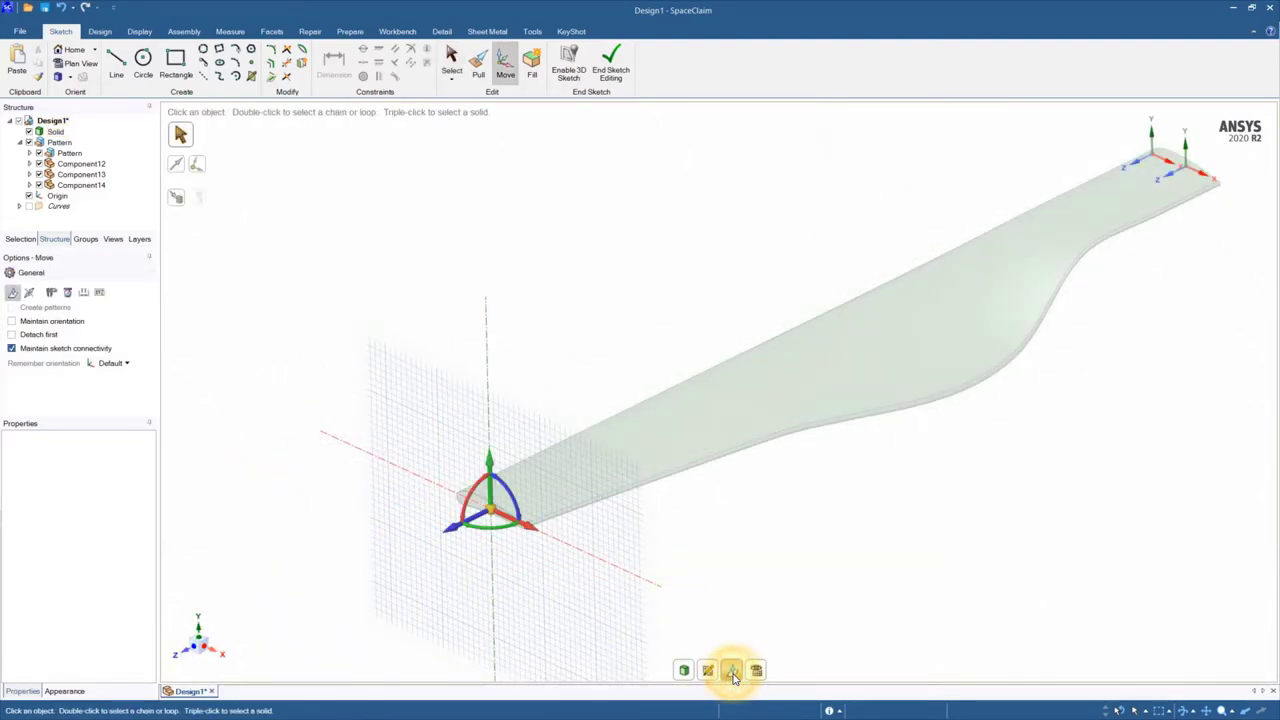
click(450, 532)
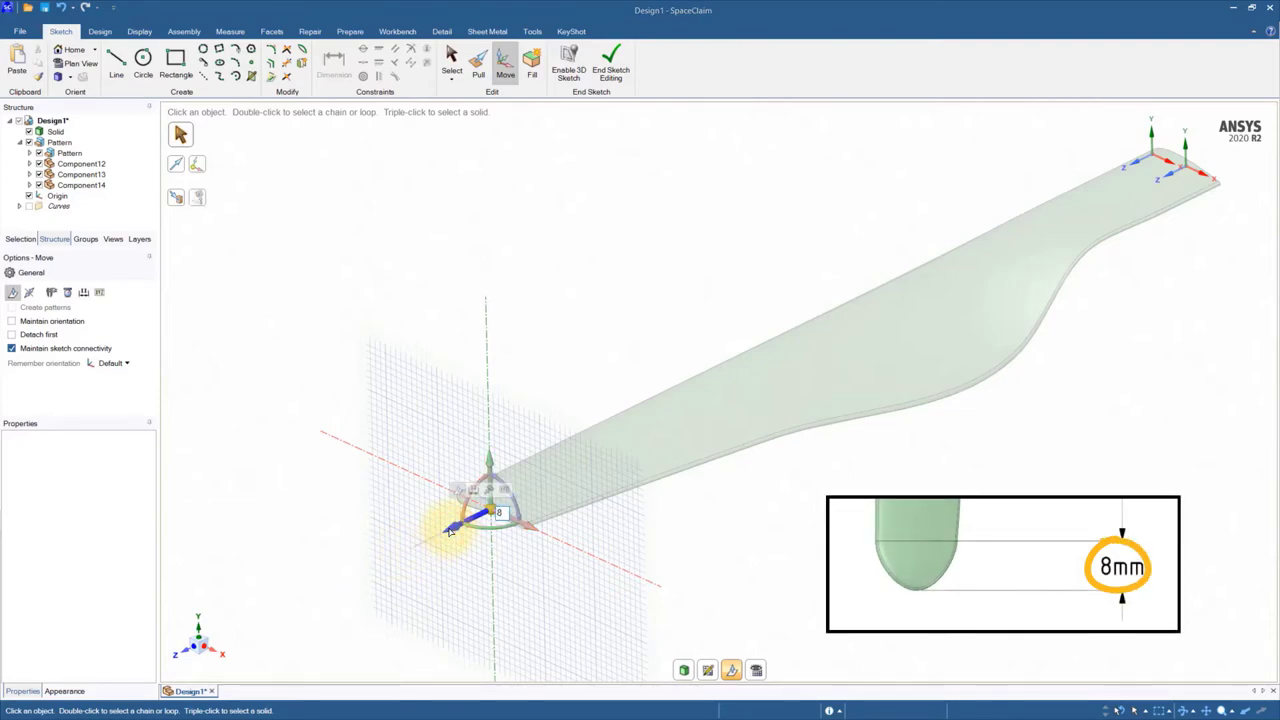
text(8)
key(Return)
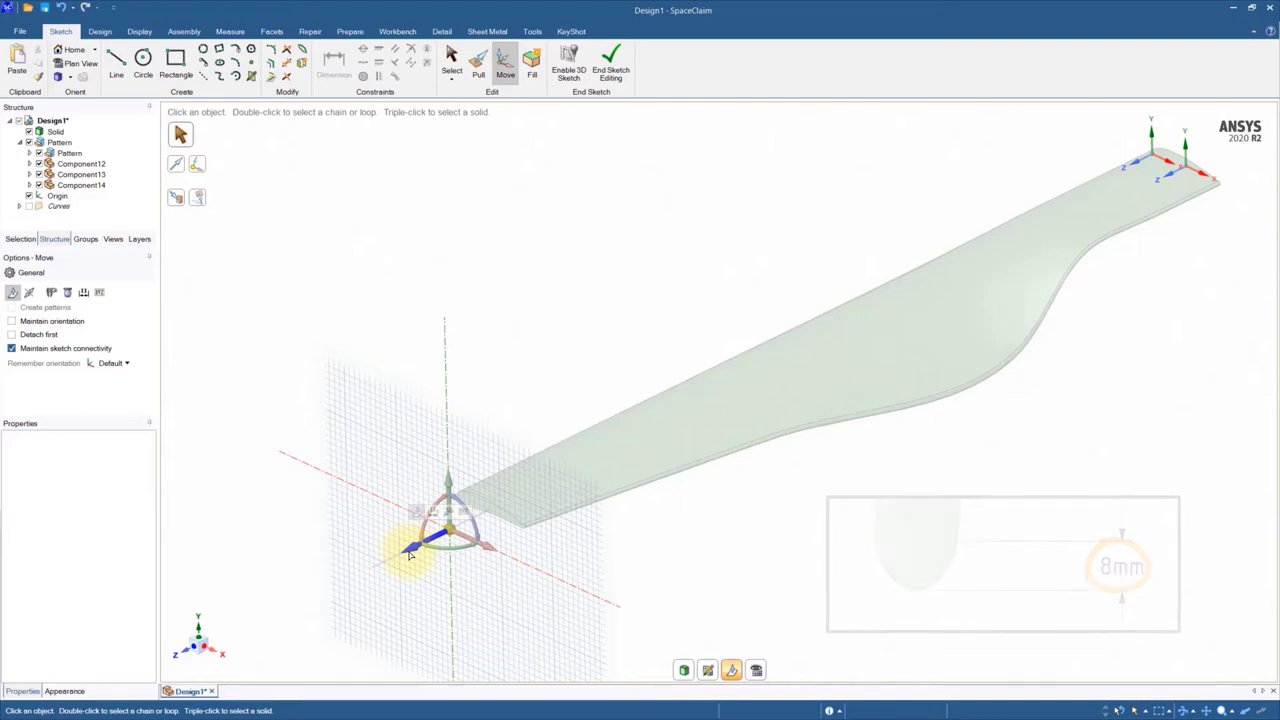
Switch to plan view and place a sketch point at the origin.
click(757, 670)
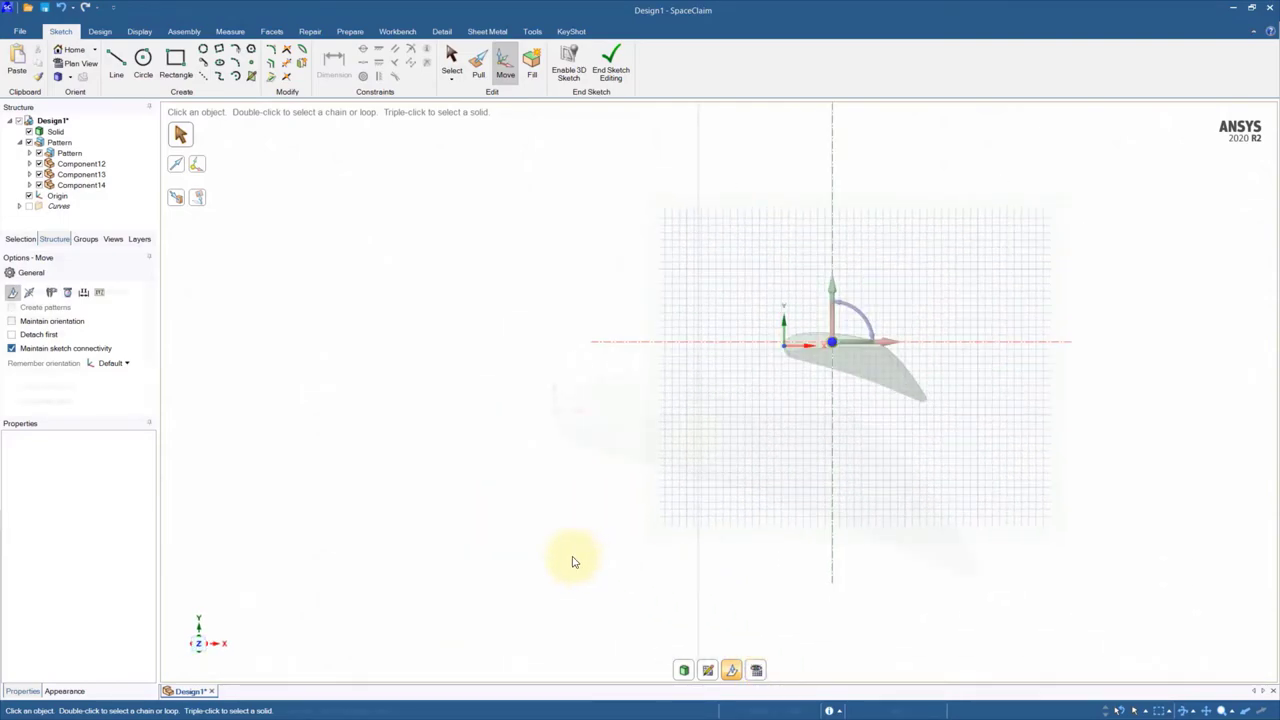
click(251, 63)
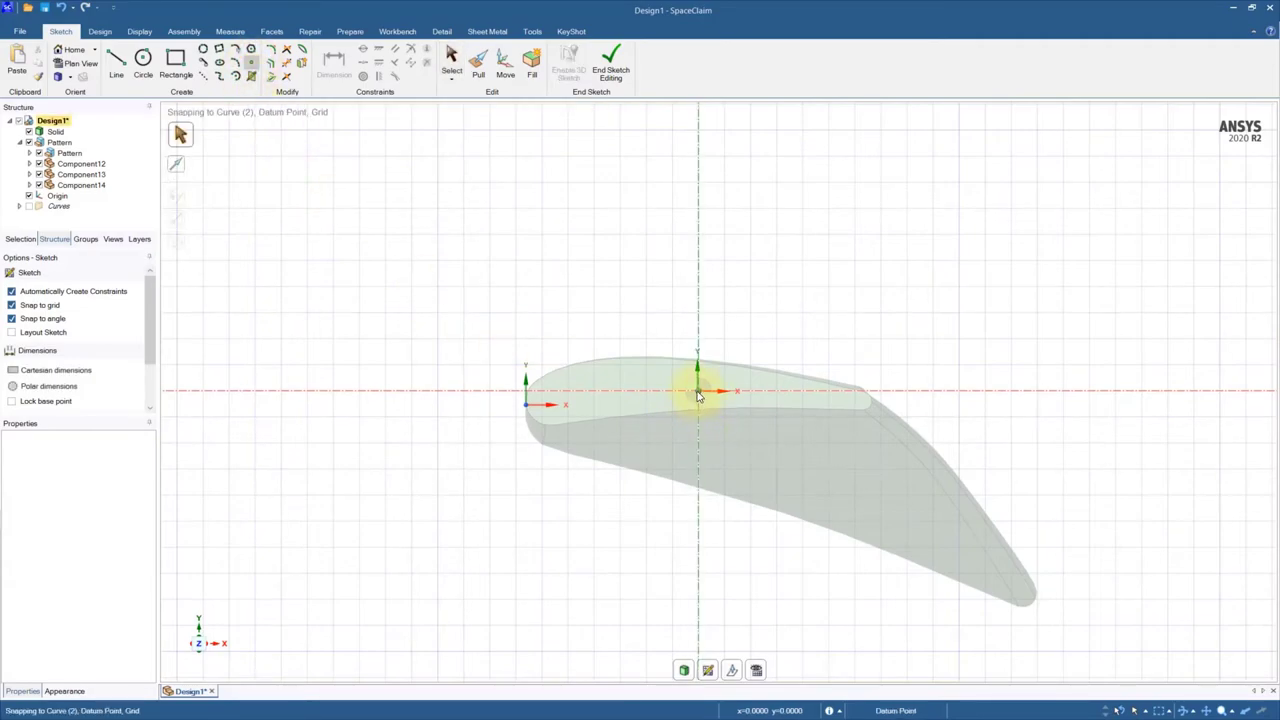
scroll(700, 396, up, 8)
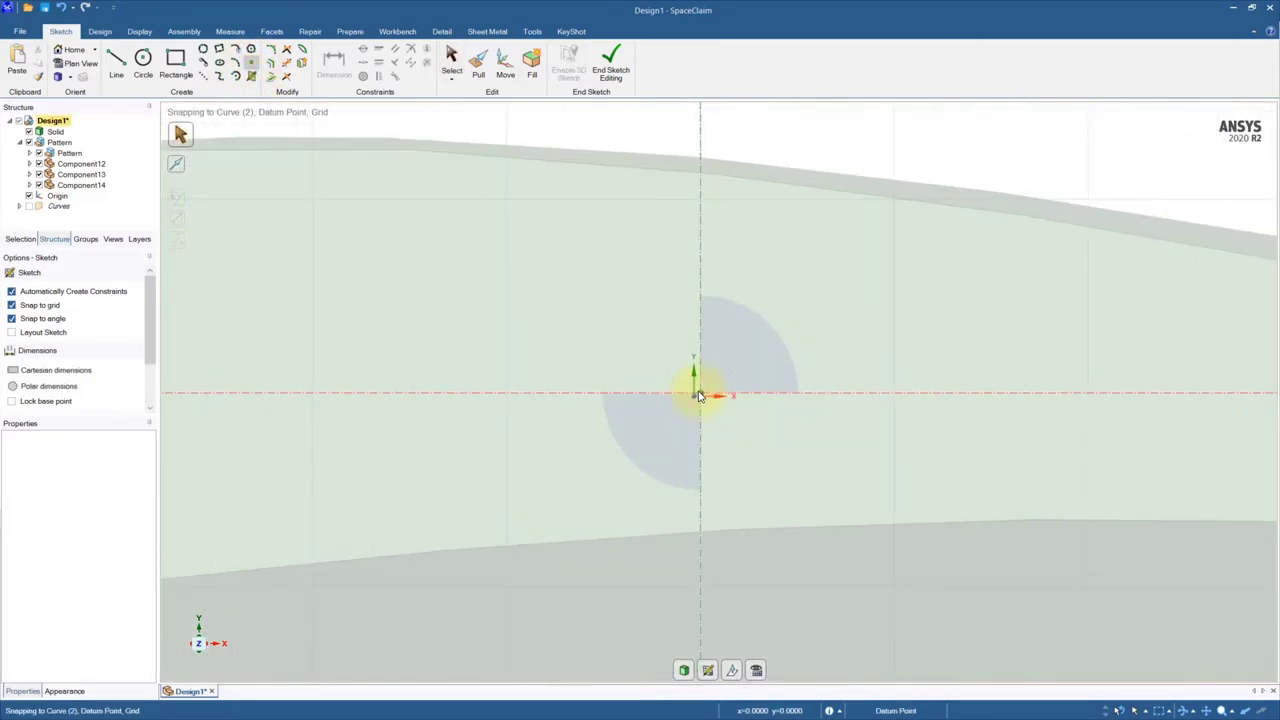
click(700, 396)
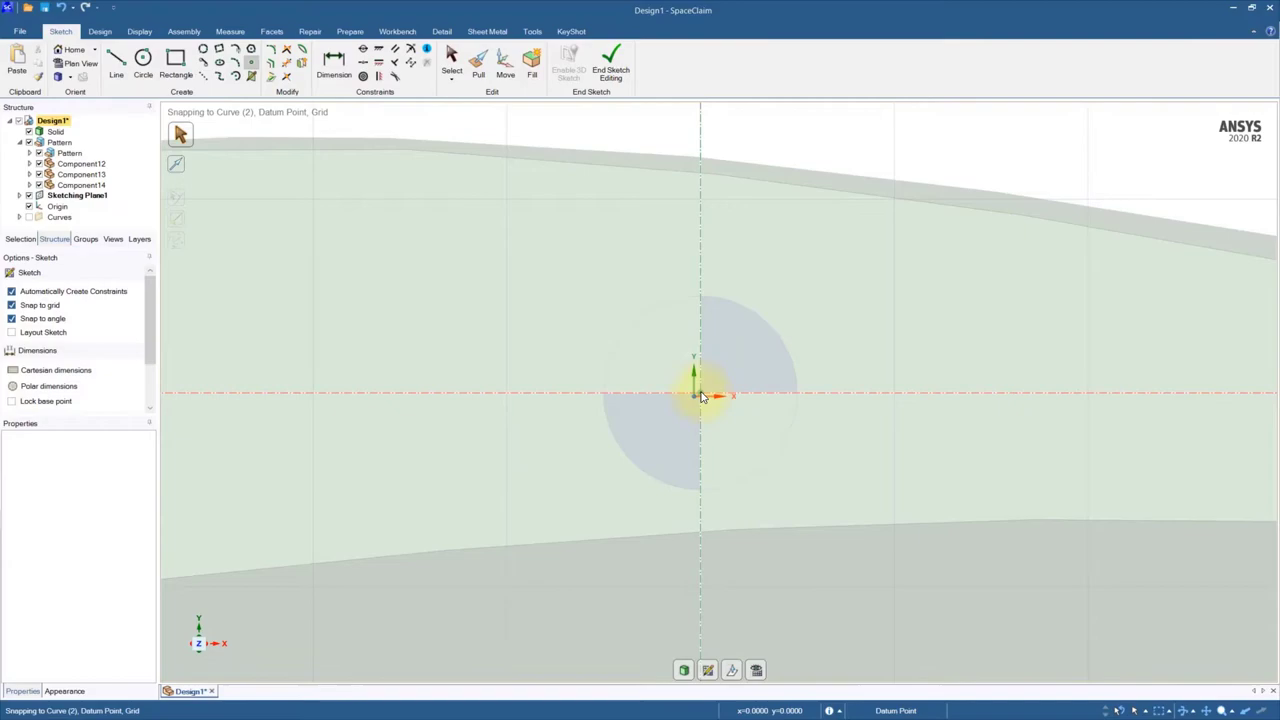
scroll(700, 396, down, 8)
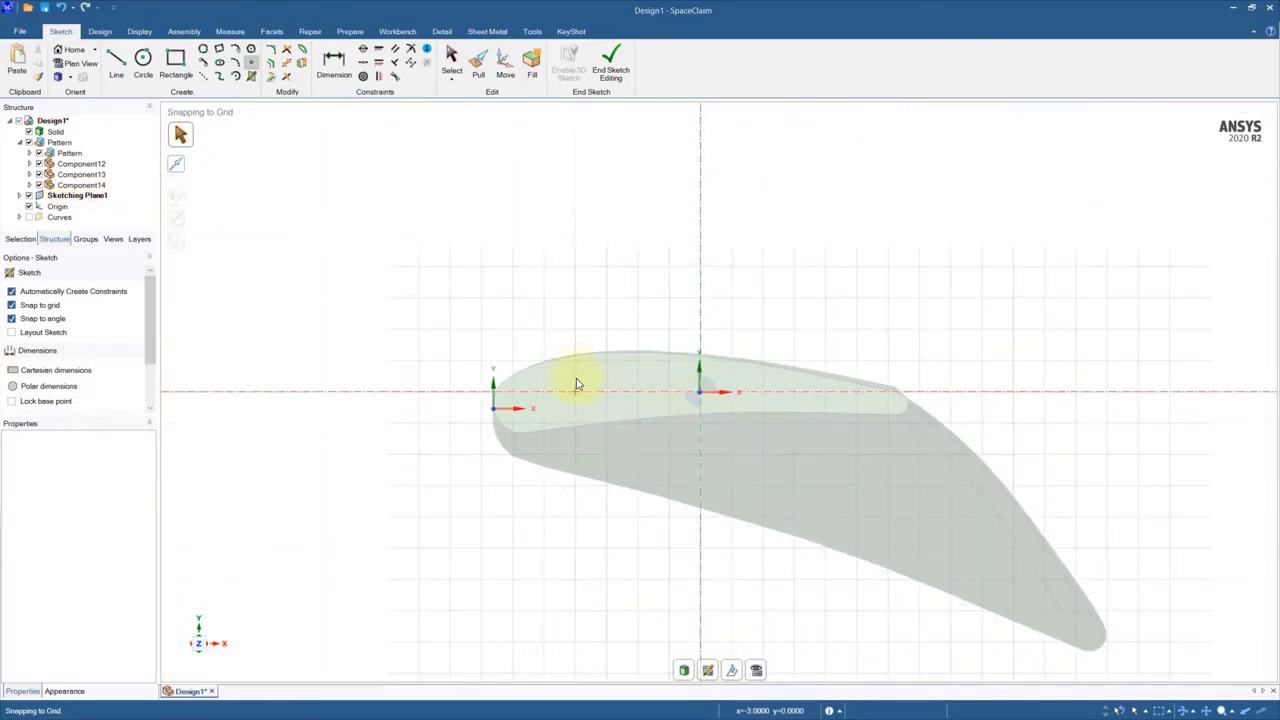
click(450, 58)
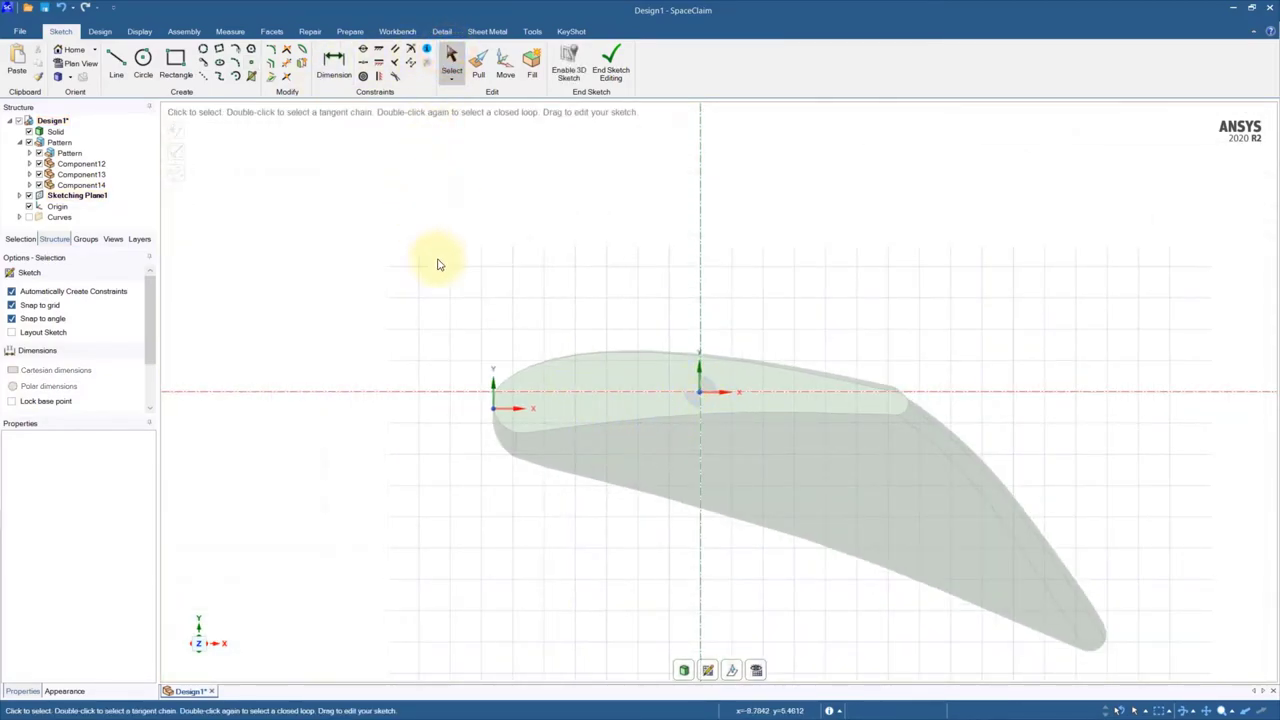
End the tip sketch and return to the solid Design tools.
key(p)
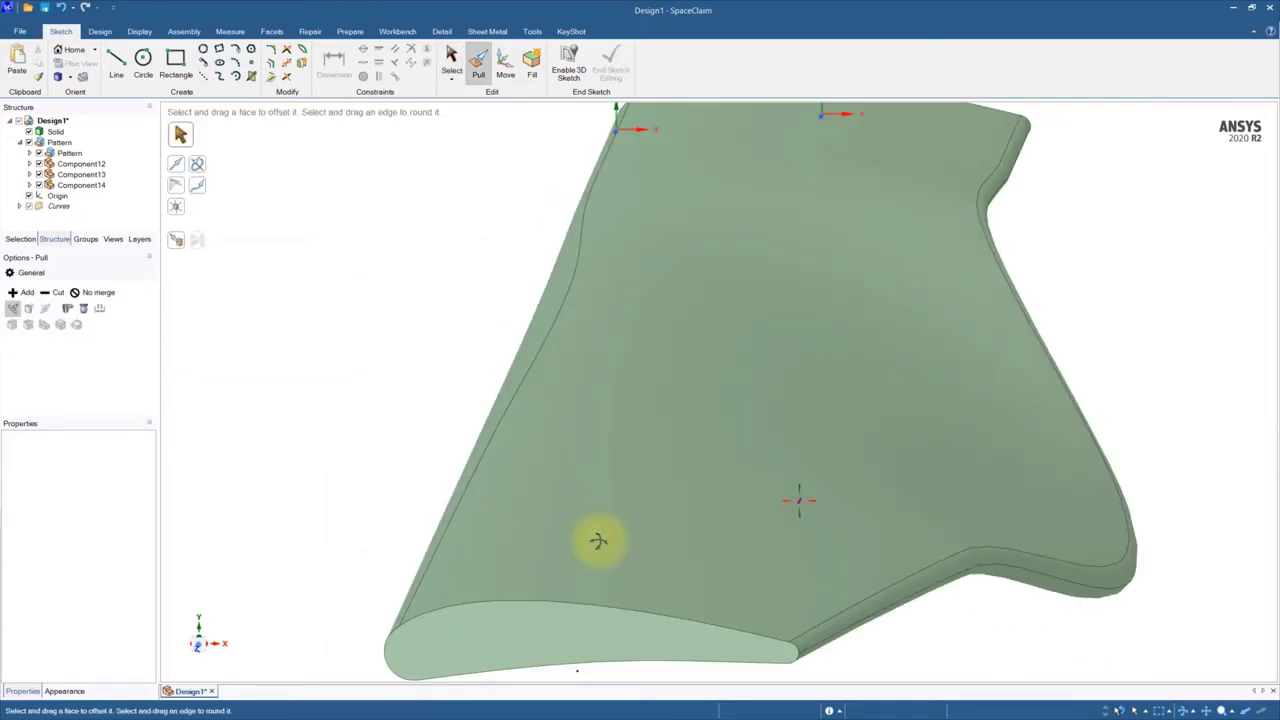
click(508, 505)
click(390, 152)
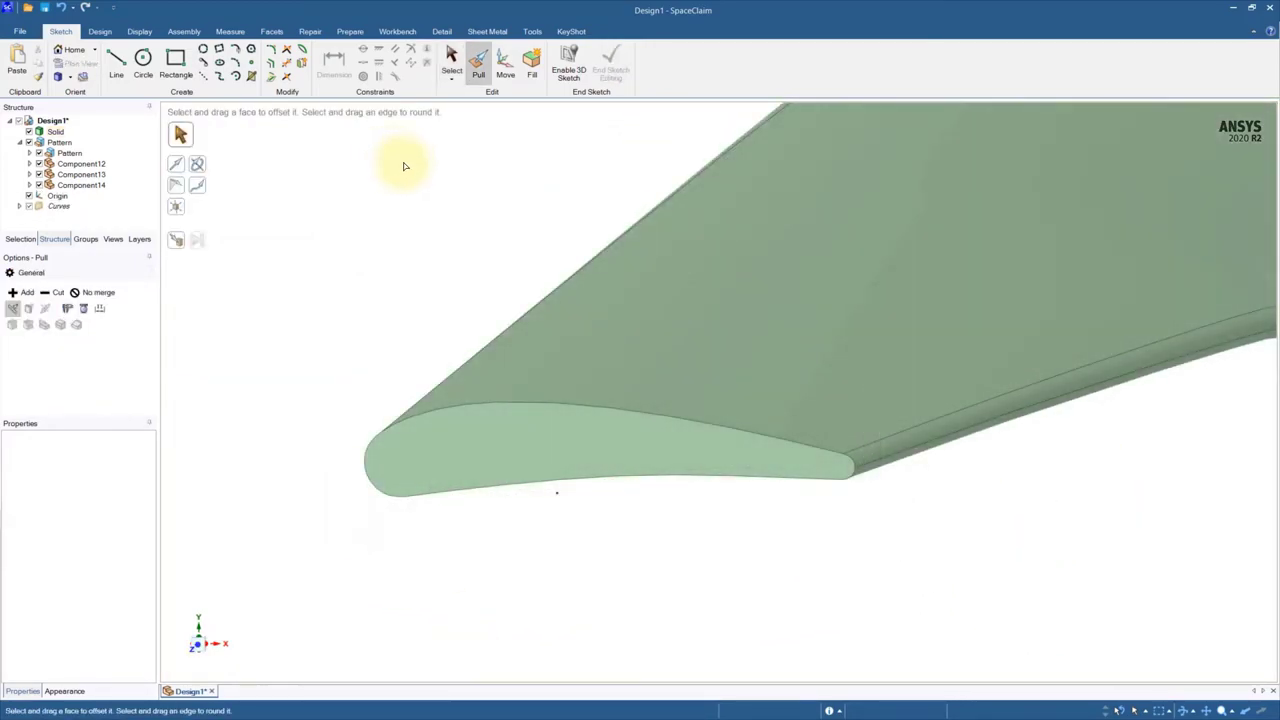
click(100, 31)
Blend from the blade's trailing- and leading-edge corners, using a blade edge as guide curve.
click(316, 49)
scroll(400, 533, up, 3)
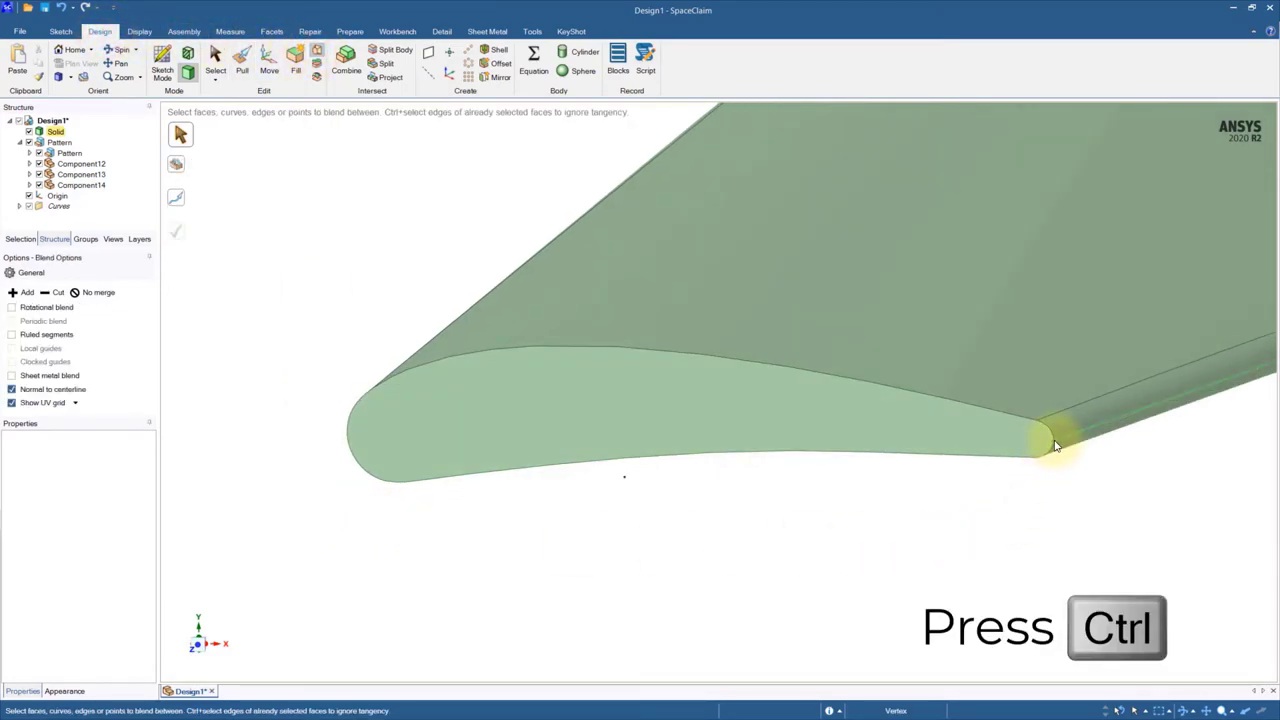
ctrl+click(623, 483)
middle_drag(451, 528, 323, 477)
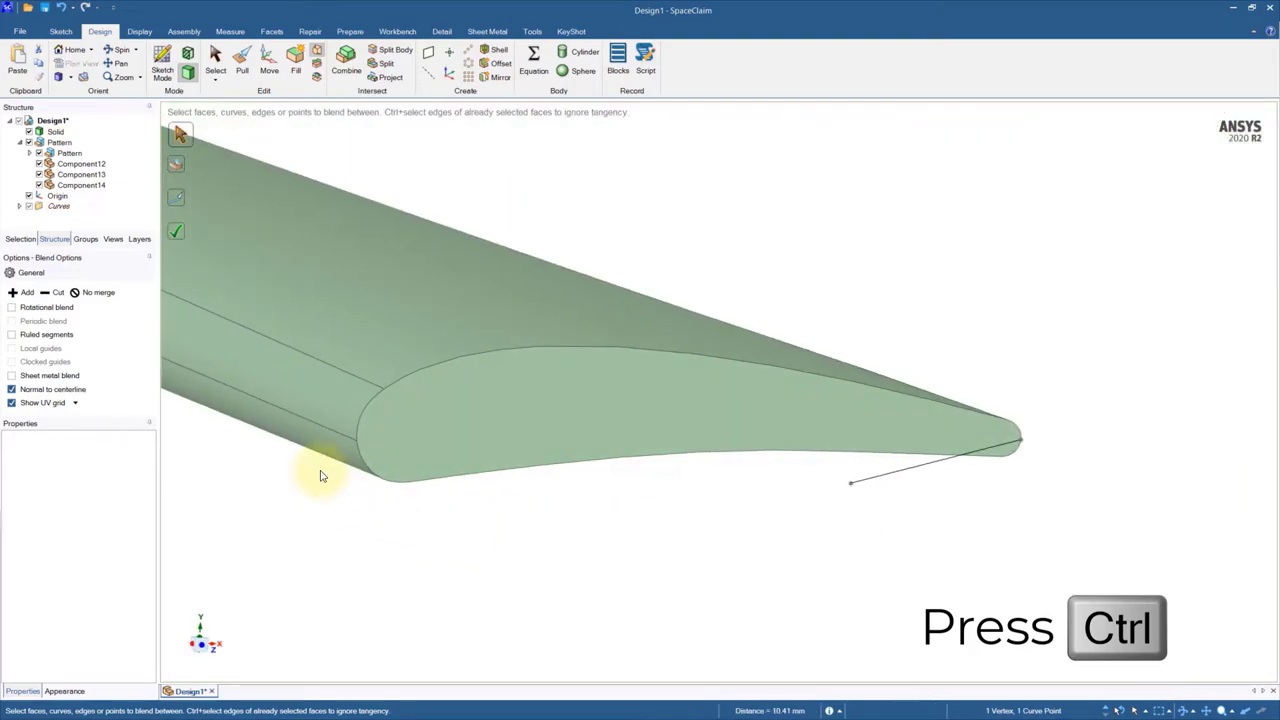
ctrl+click(358, 442)
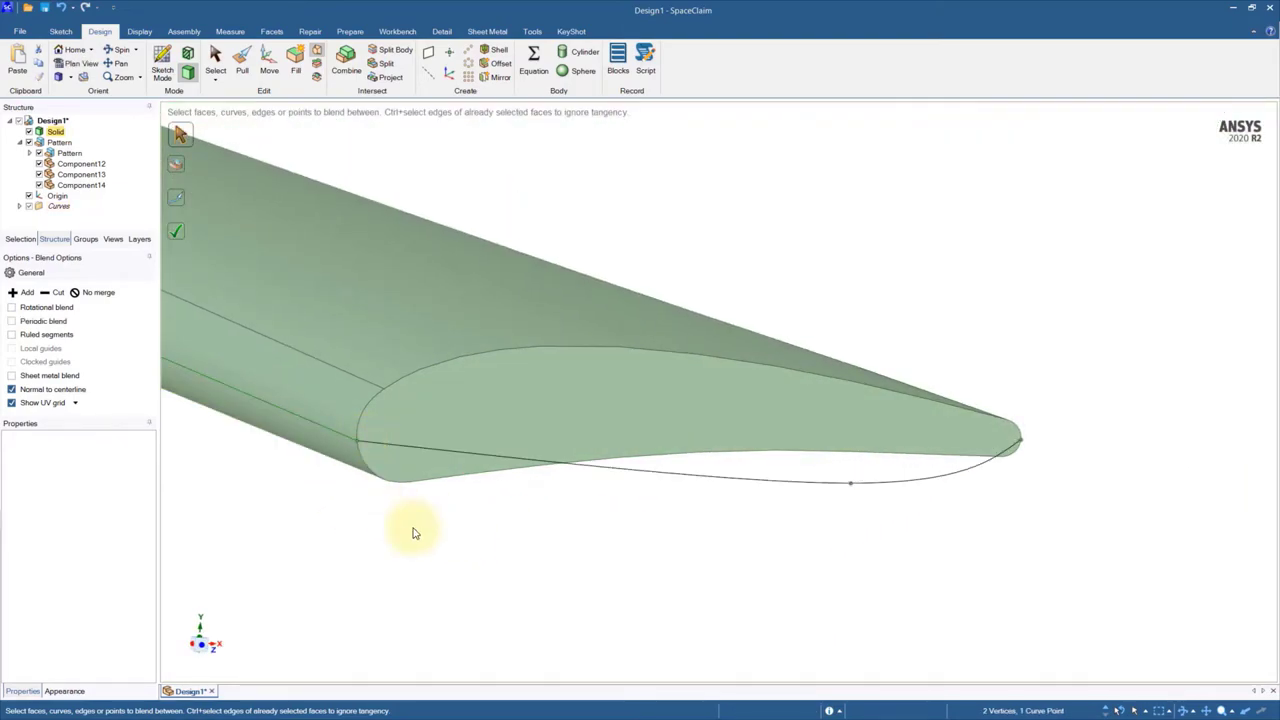
click(179, 166)
click(327, 431)
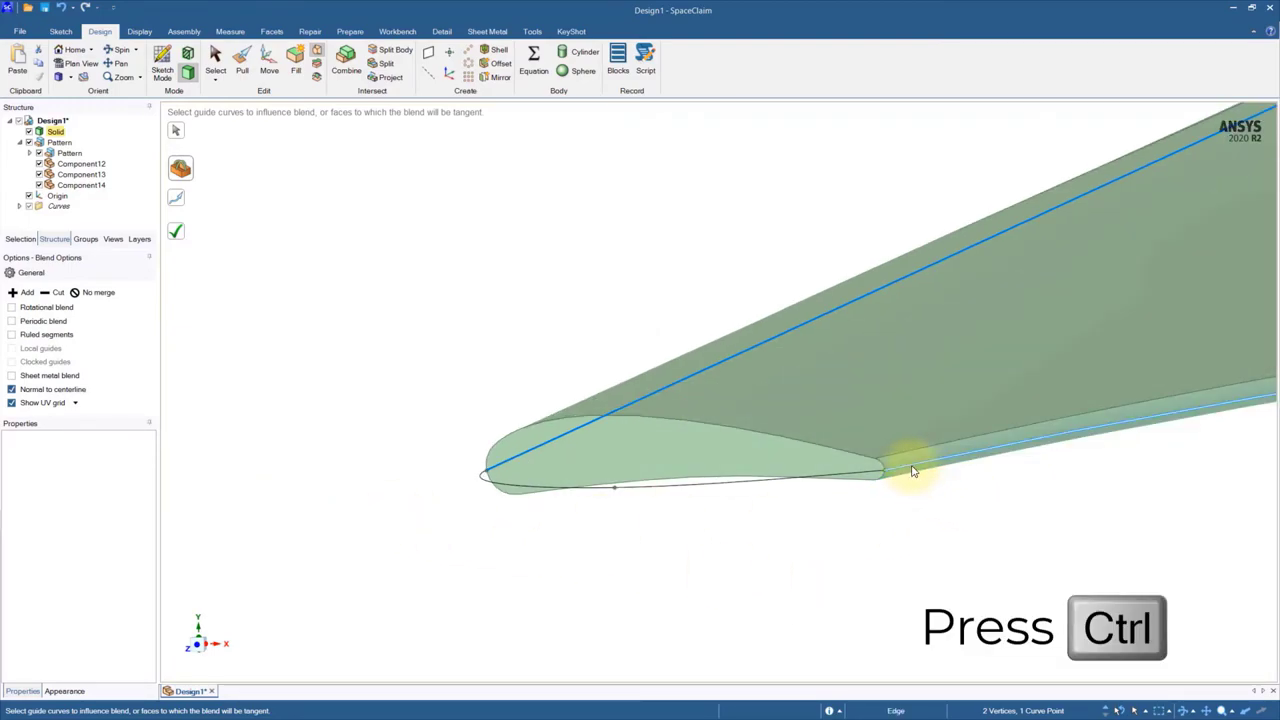
middle_drag(623, 560, 602, 583)
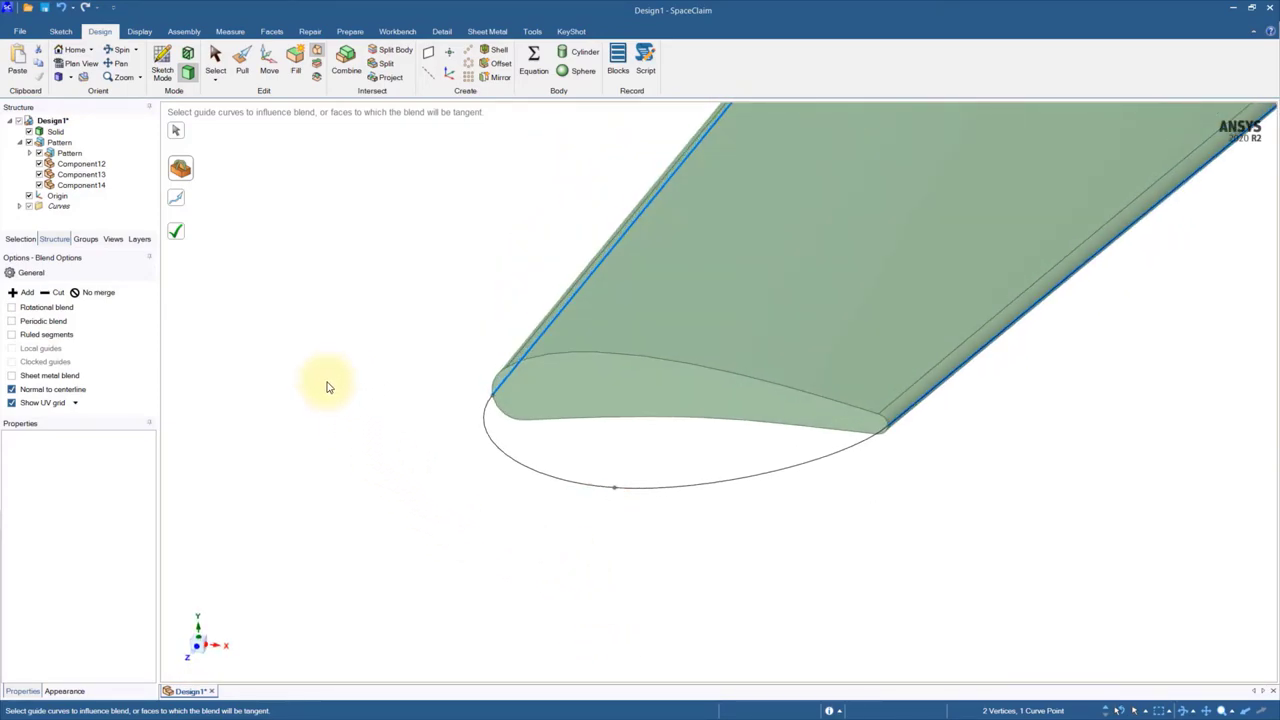
Complete the guided blend, then blend the underside tip edges along the elliptical tip curve as centerline.
click(178, 236)
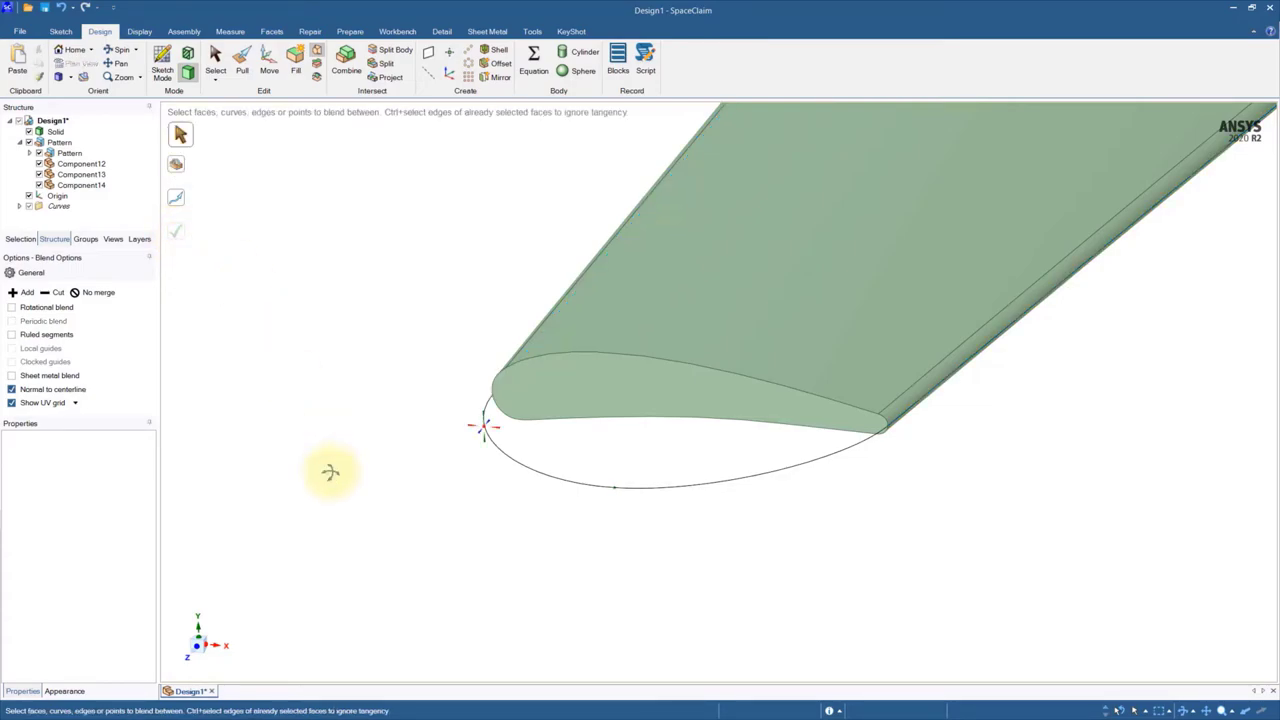
middle_drag(329, 471, 503, 420)
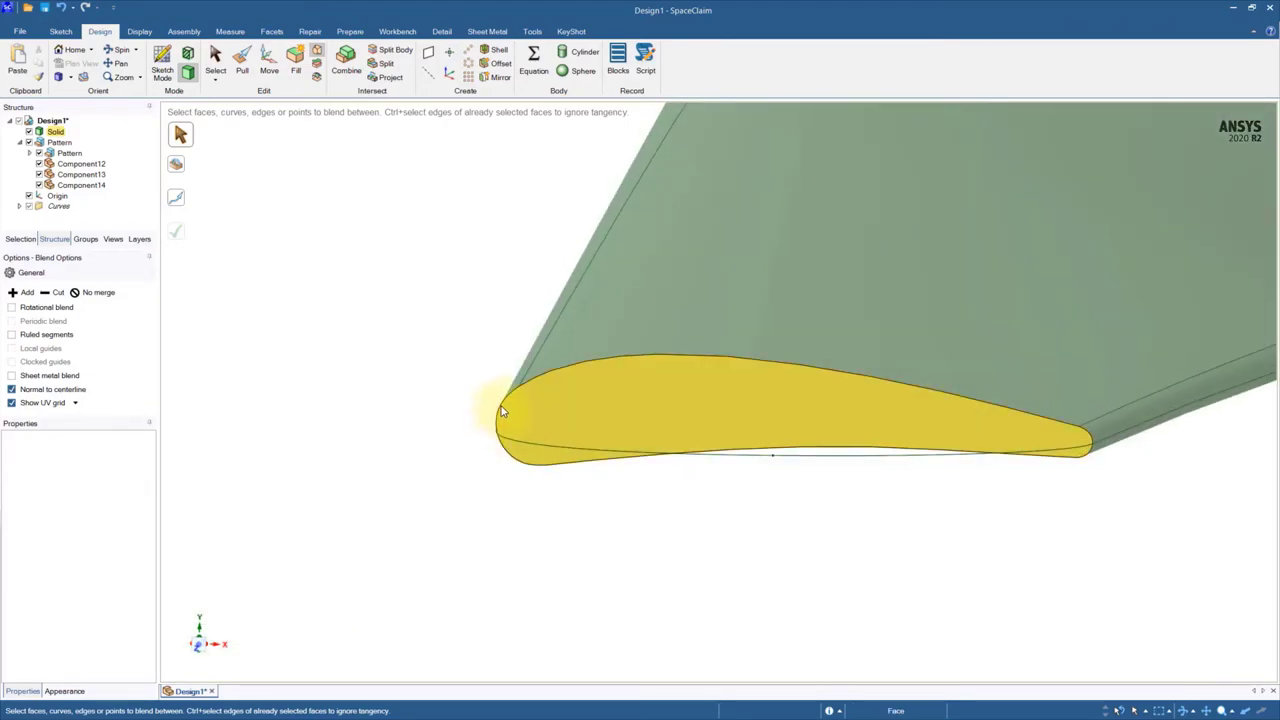
click(500, 410)
middle_drag(371, 443, 845, 390)
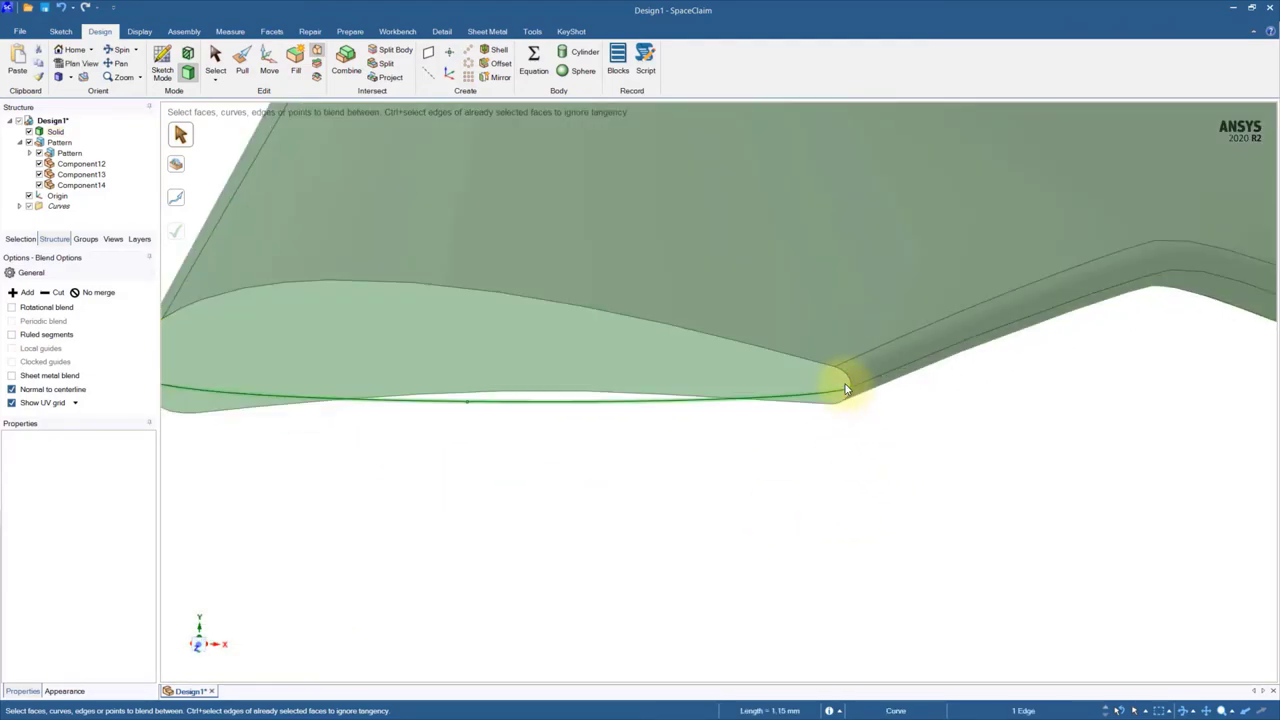
click(845, 390)
middle_drag(566, 523, 570, 527)
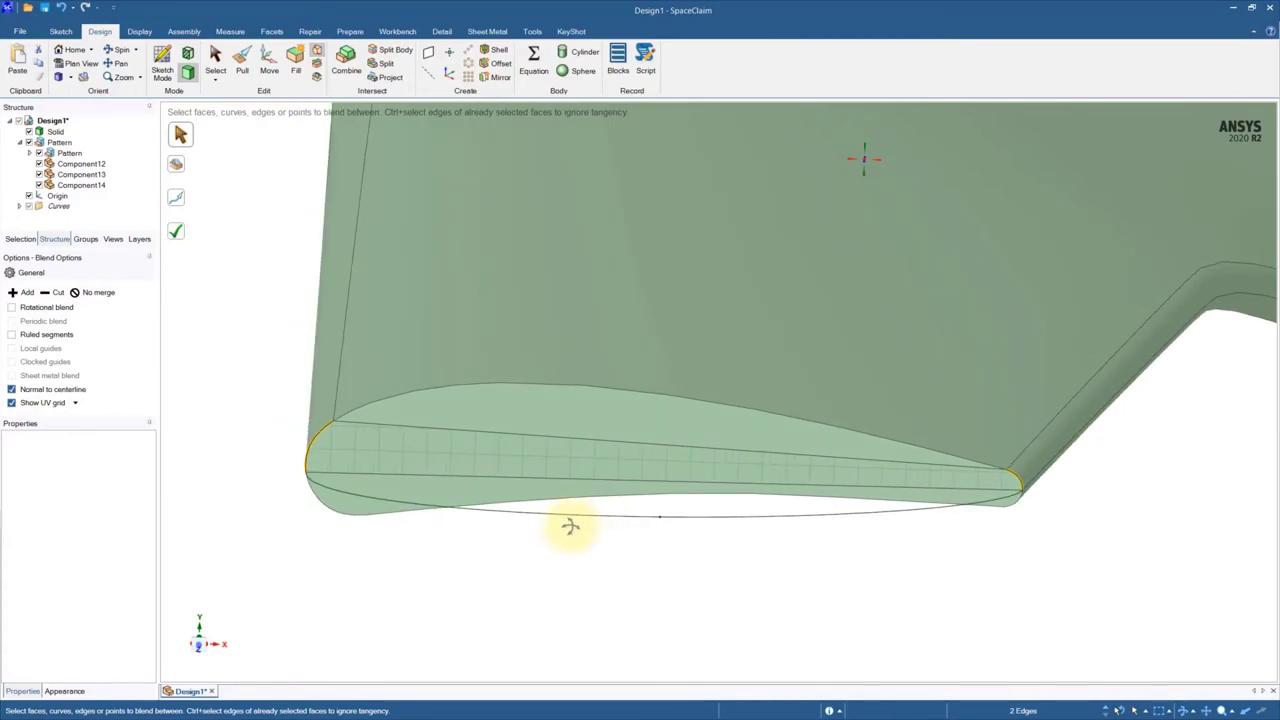
click(180, 203)
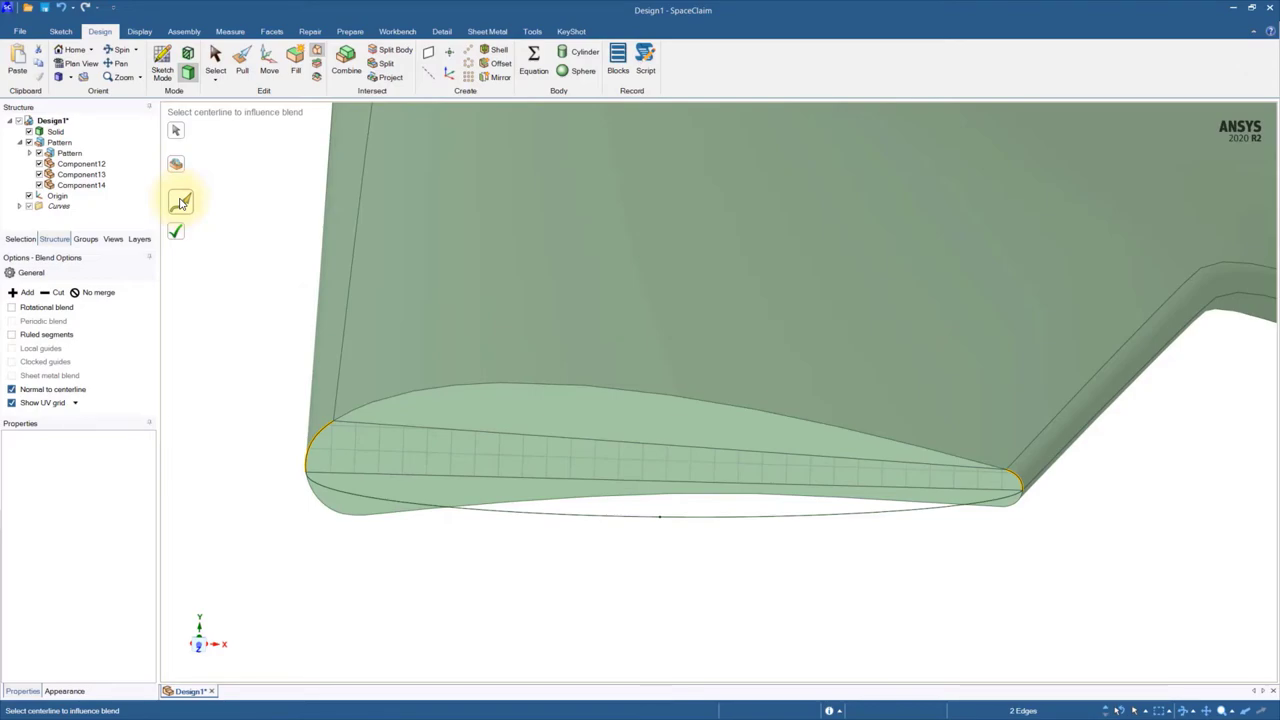
click(634, 520)
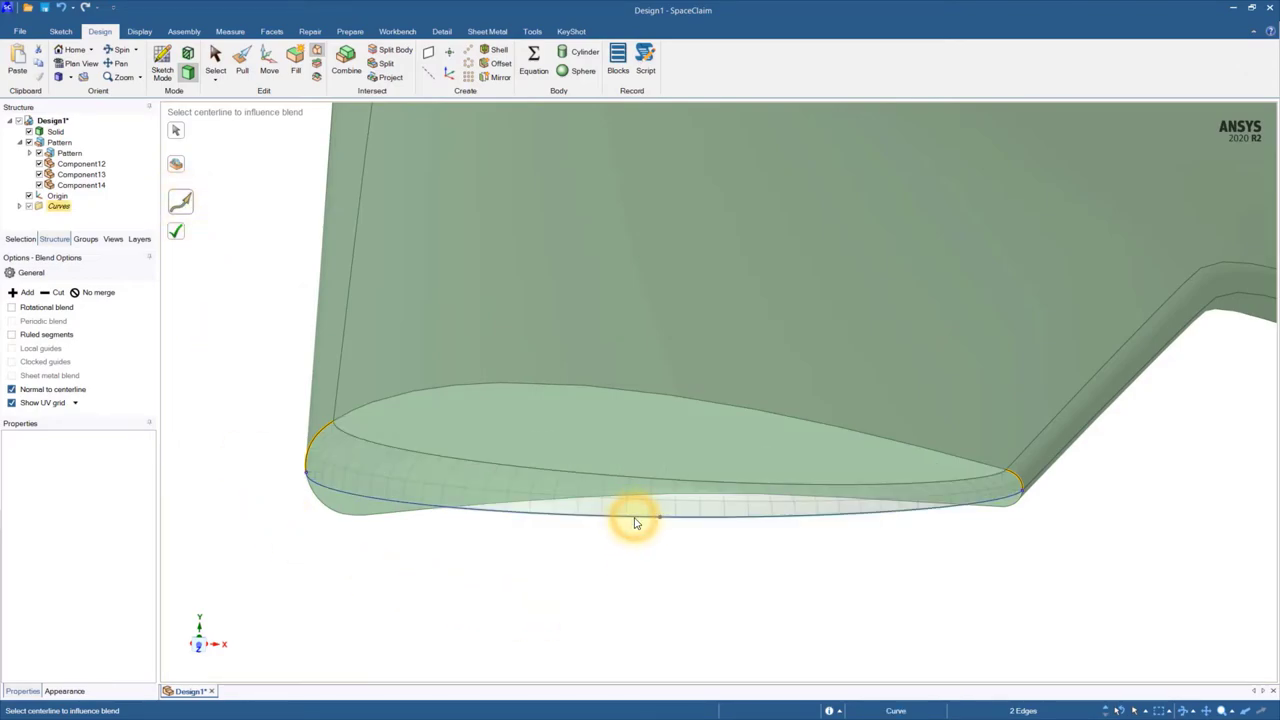
mouse_move(506, 623)
middle_down()
mouse_move(474, 609)
mouse_move(486, 620)
mouse_move(474, 623)
middle_up()
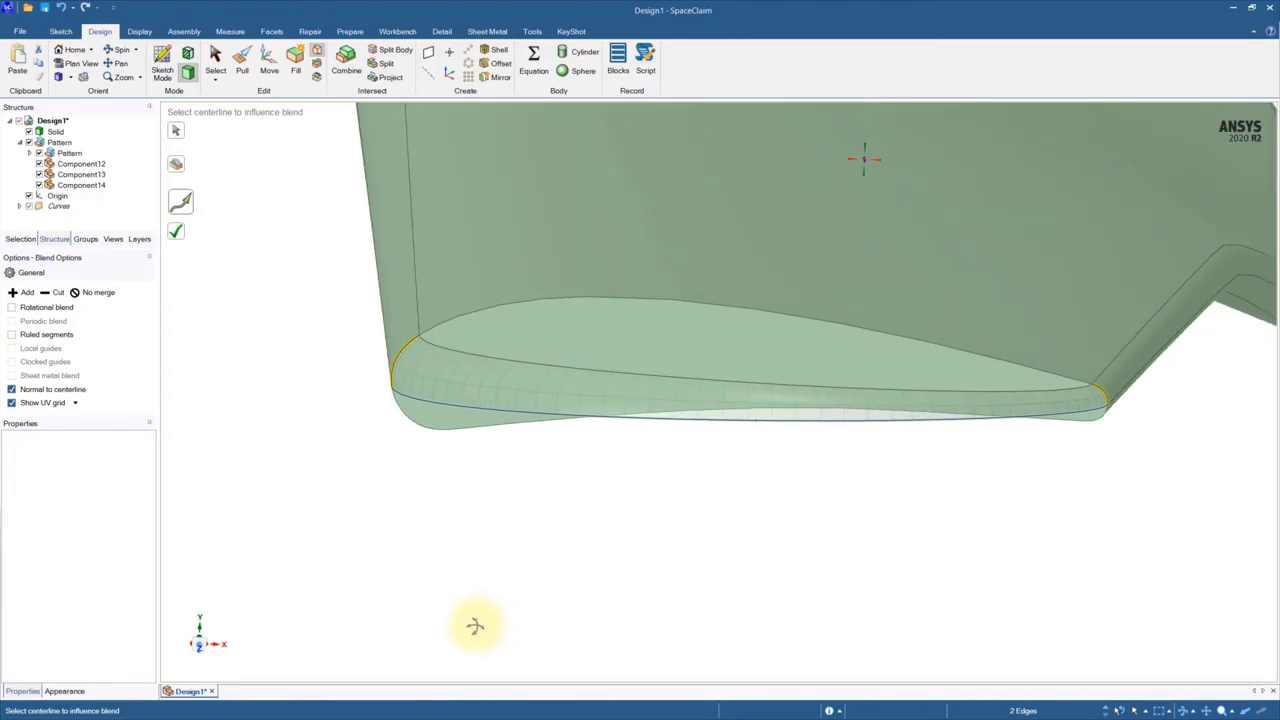
click(176, 237)
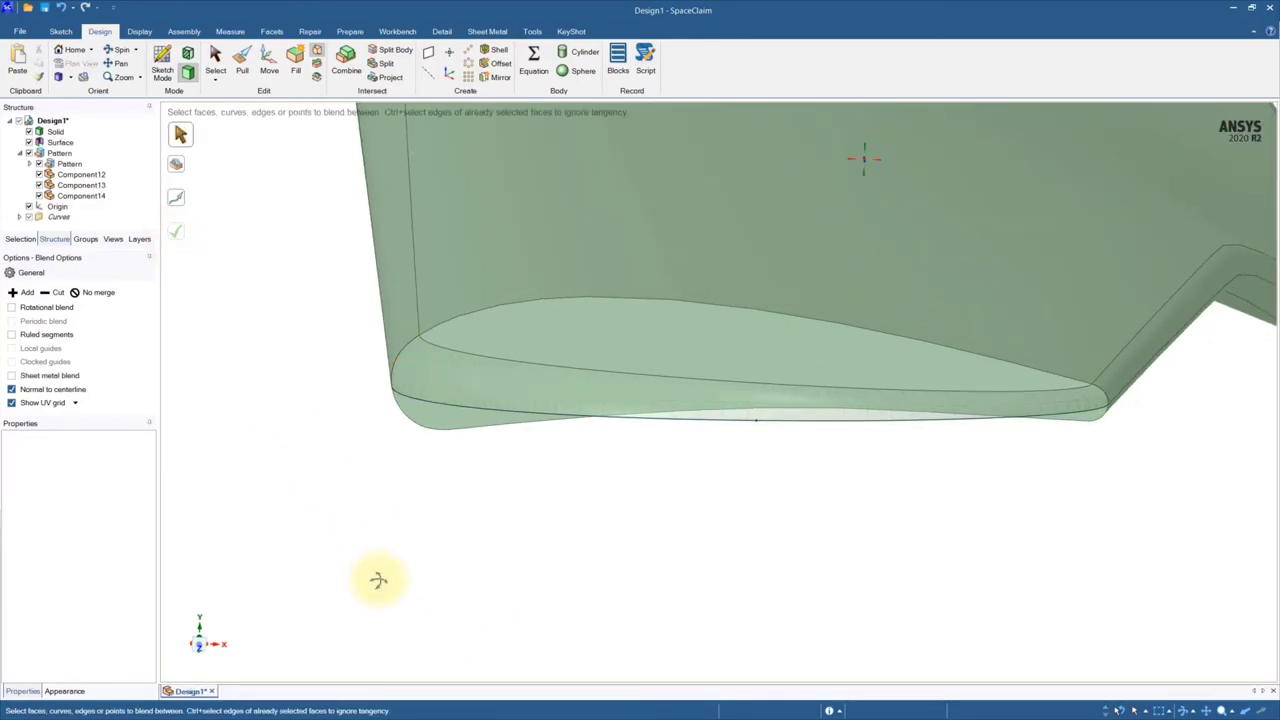
Set up the topside tip blend between its two edges, centred on the elliptical tip curve.
middle_drag(378, 580, 595, 490)
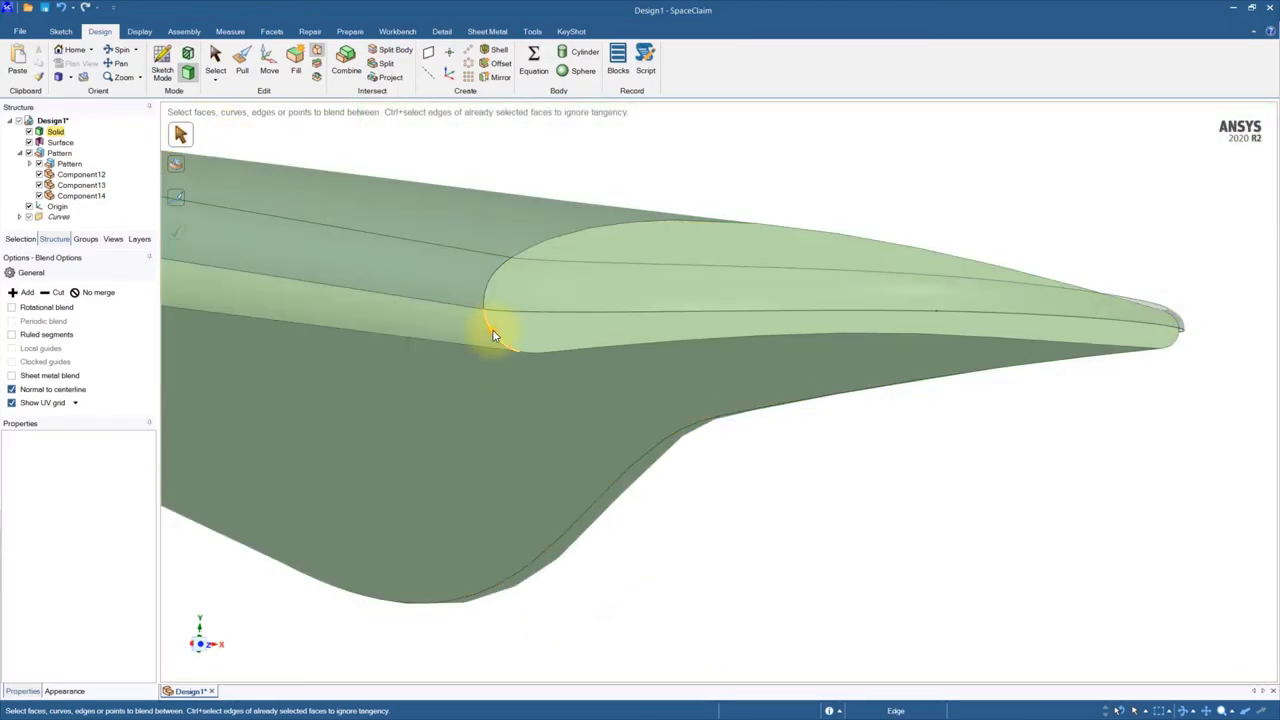
click(491, 334)
scroll(380, 414, down, 2)
middle_drag(380, 414, 849, 380)
ctrl+click(806, 334)
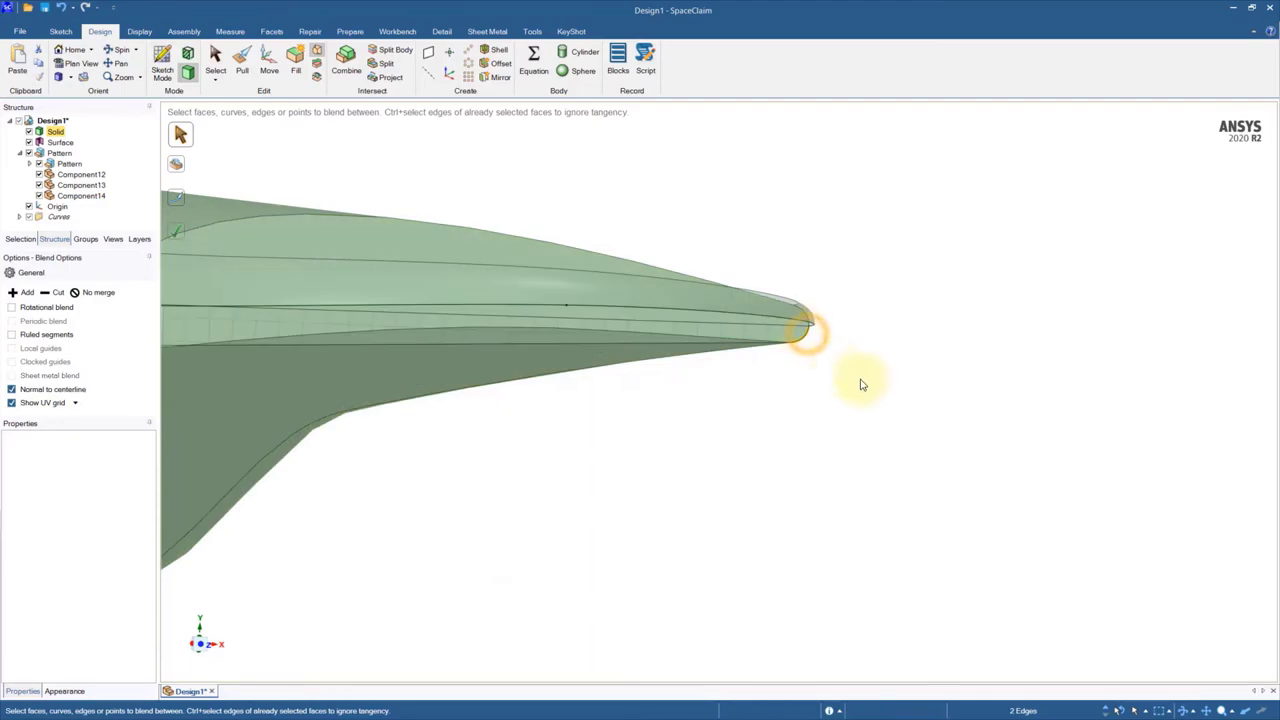
scroll(860, 380, down, 1)
click(177, 199)
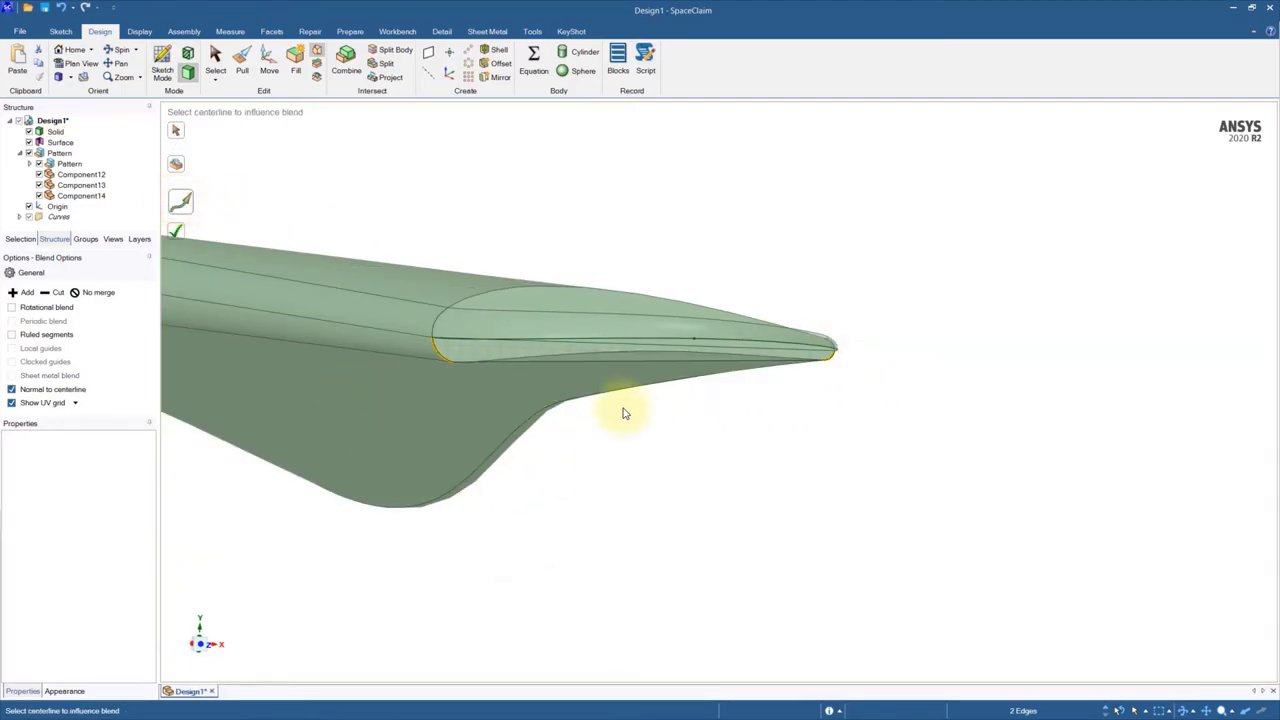
click(676, 343)
middle_drag(723, 471, 794, 474)
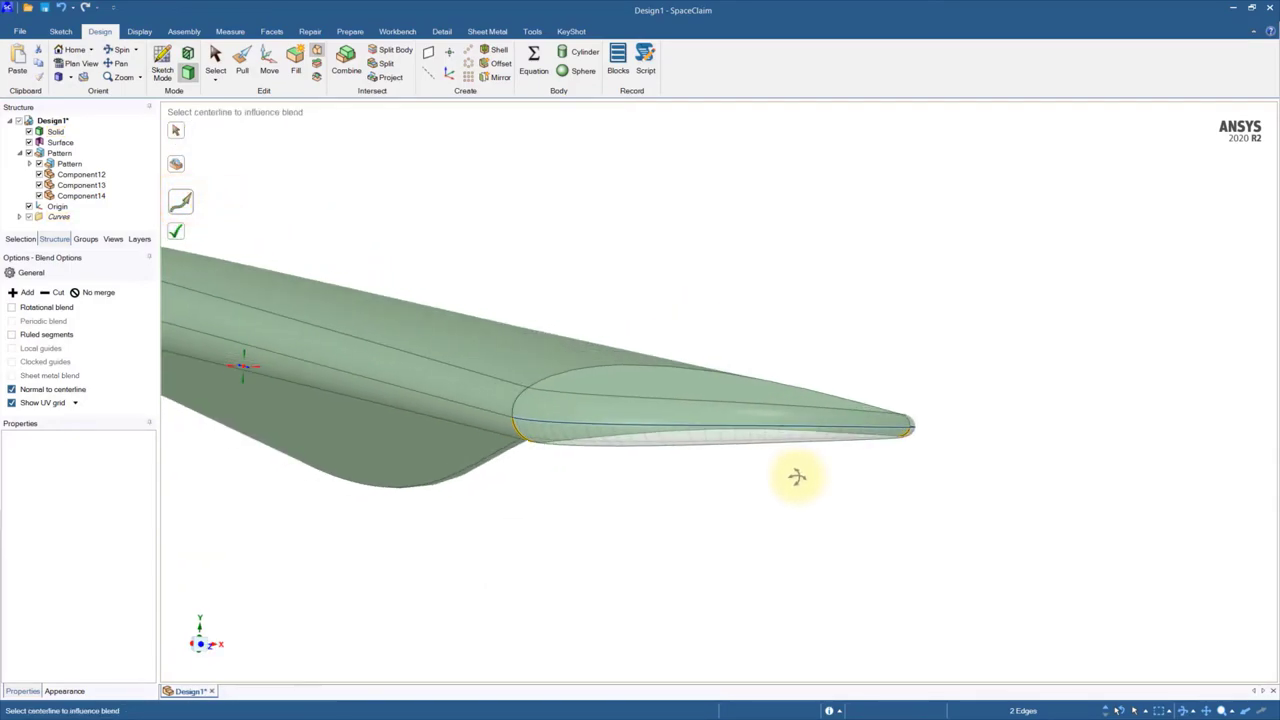
Complete the topside tip blend and close the first gap tangent to the blade face and tip band.
click(178, 233)
middle_drag(731, 271, 533, 481)
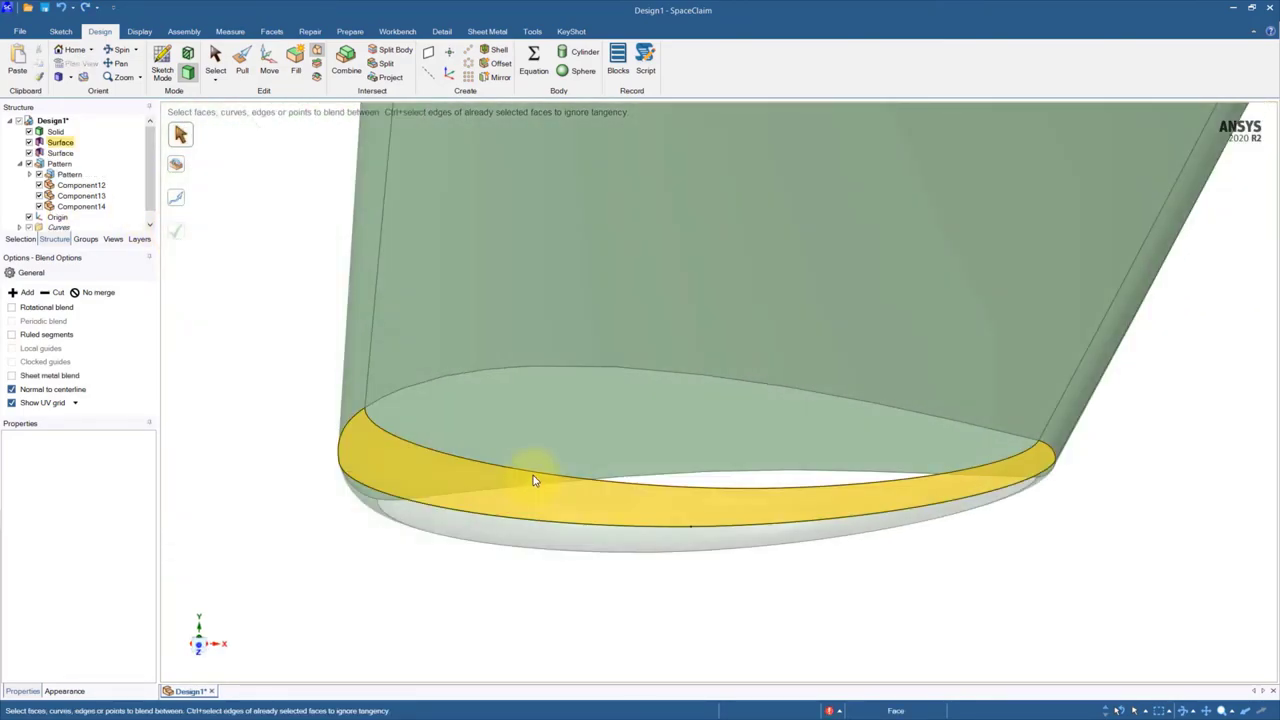
click(537, 471)
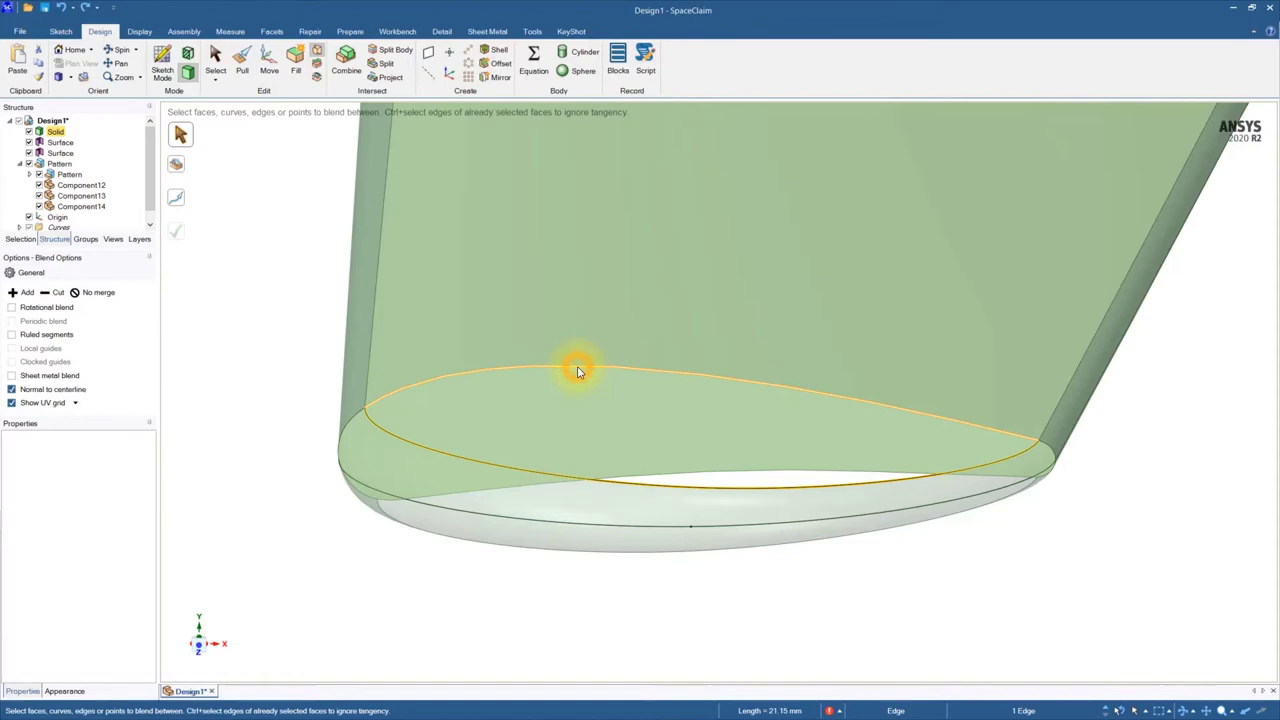
click(578, 371)
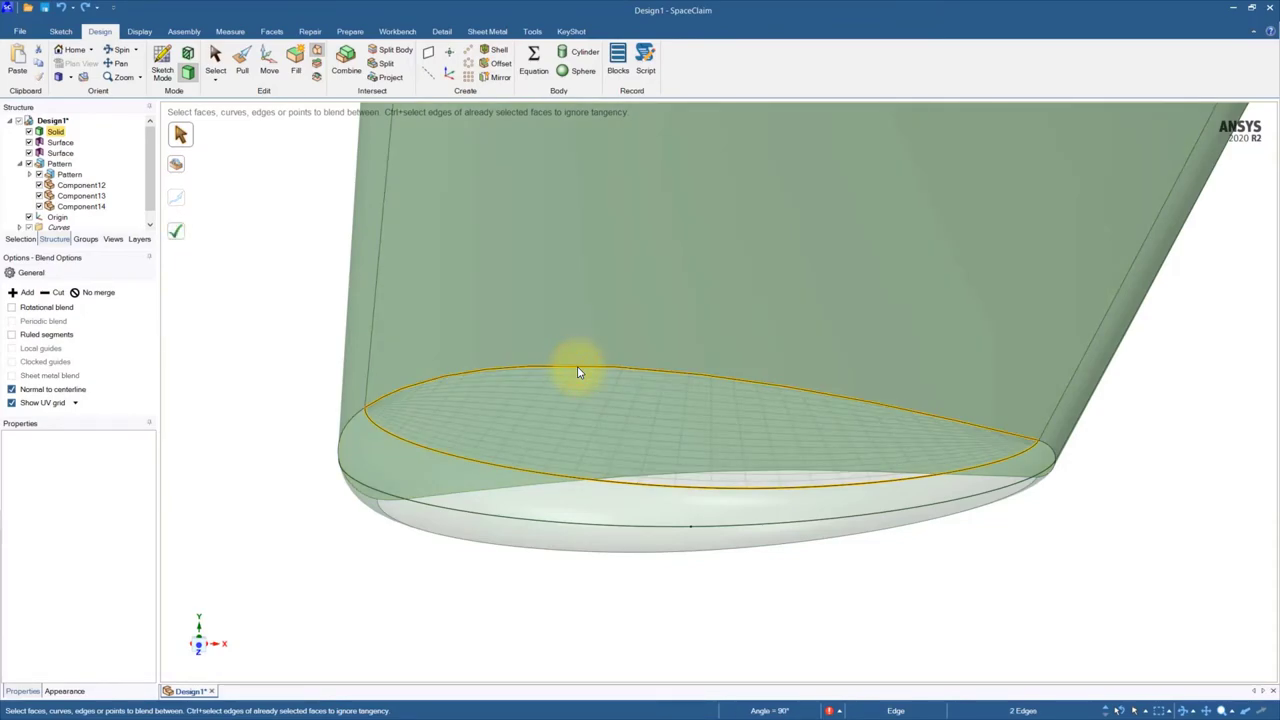
click(179, 168)
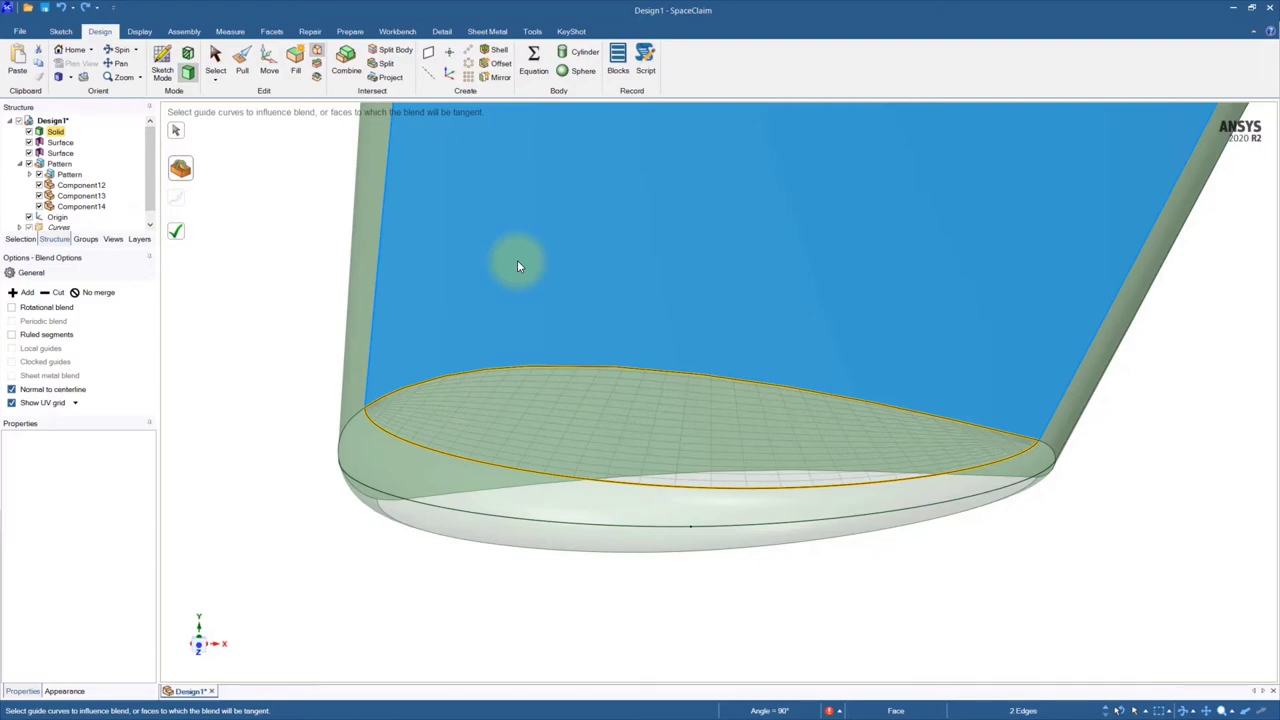
click(510, 260)
click(381, 471)
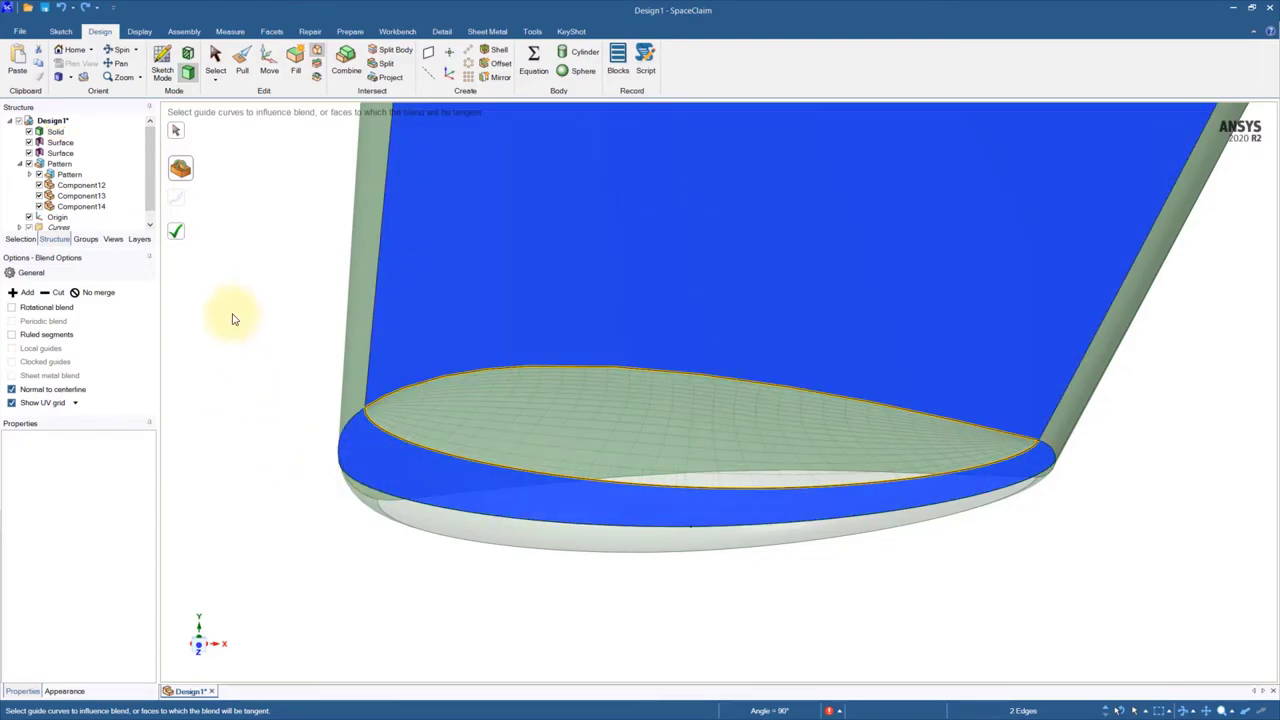
click(176, 232)
Close the remaining tip gap with a blend tangent to the upper band and blade face.
middle_drag(236, 412, 240, 349)
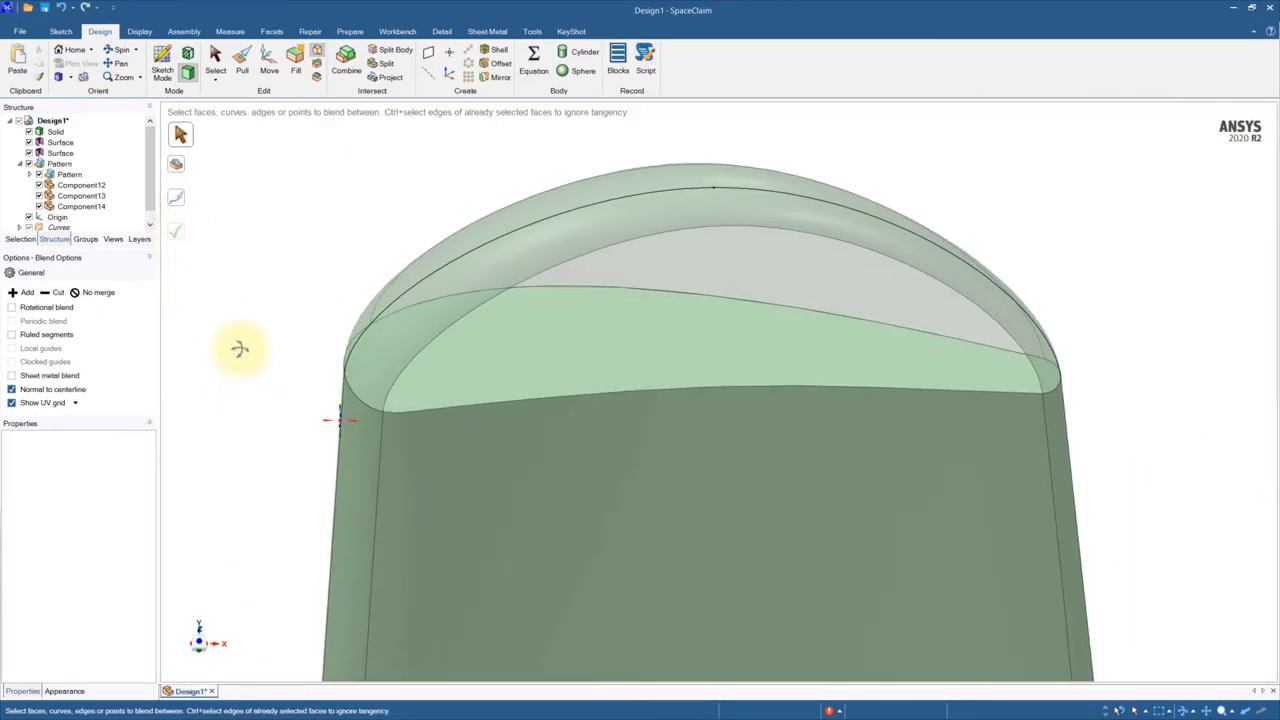
click(652, 232)
click(628, 389)
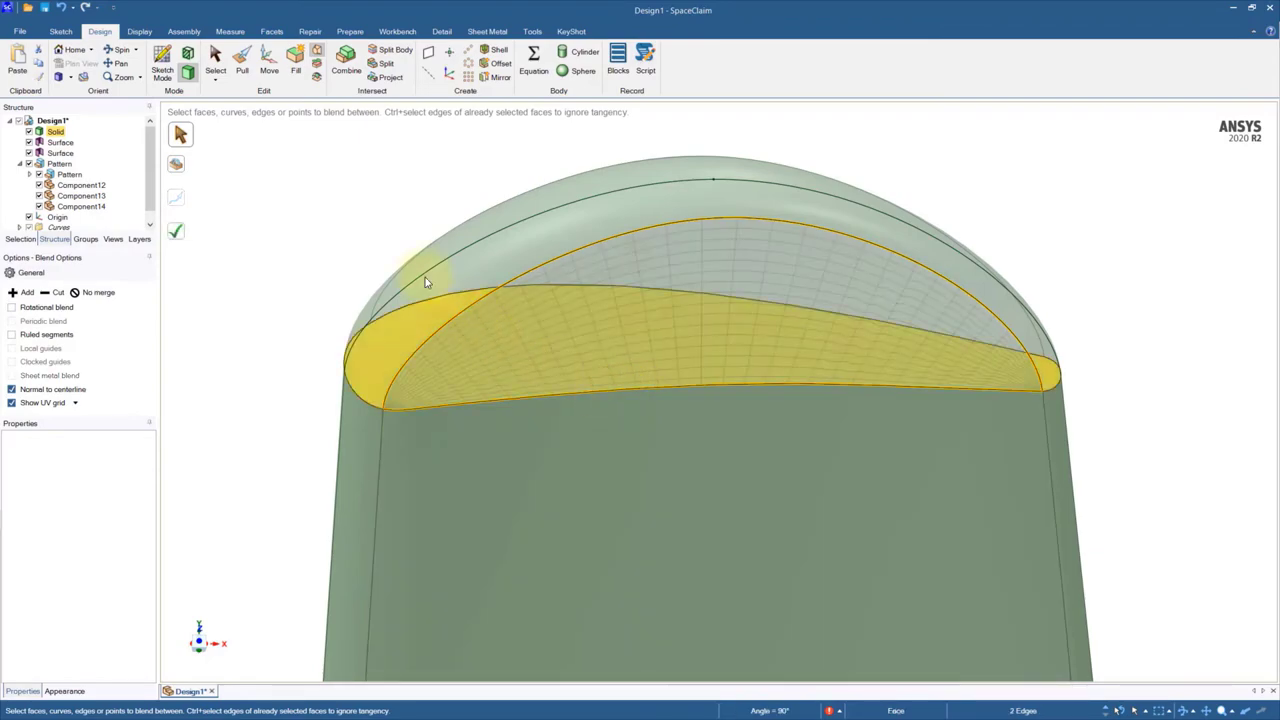
click(177, 164)
click(637, 215)
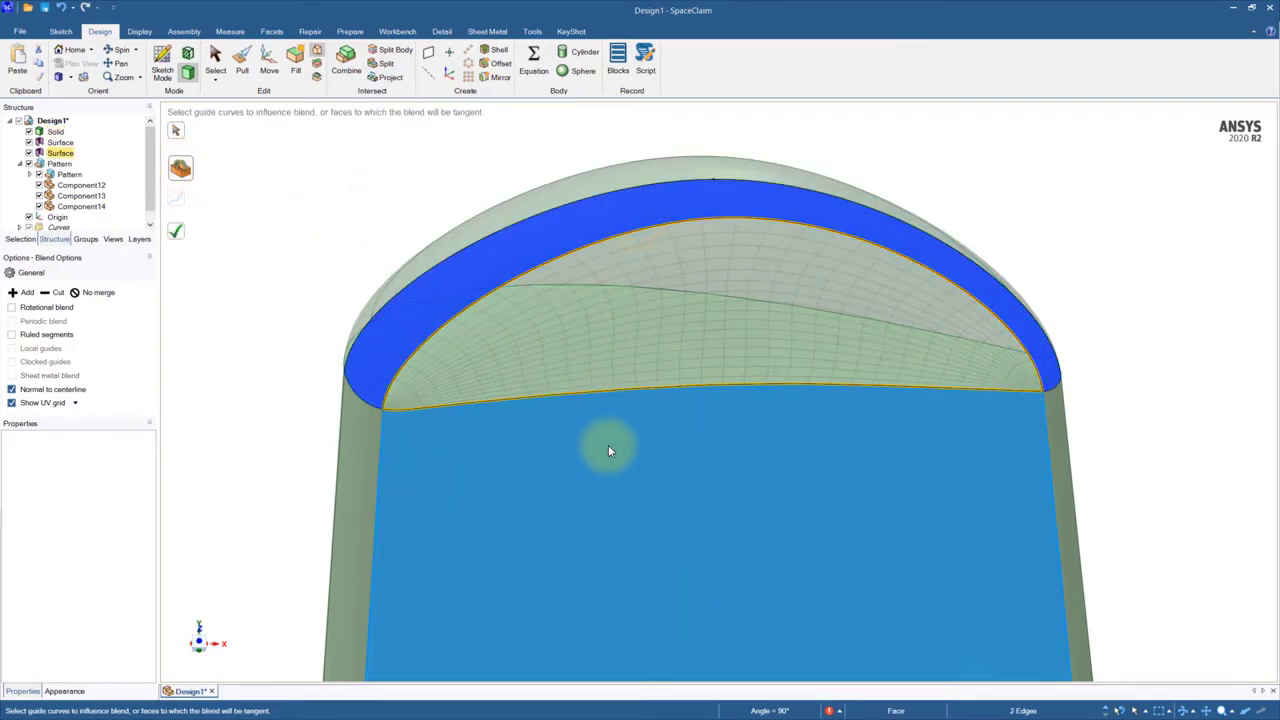
click(608, 450)
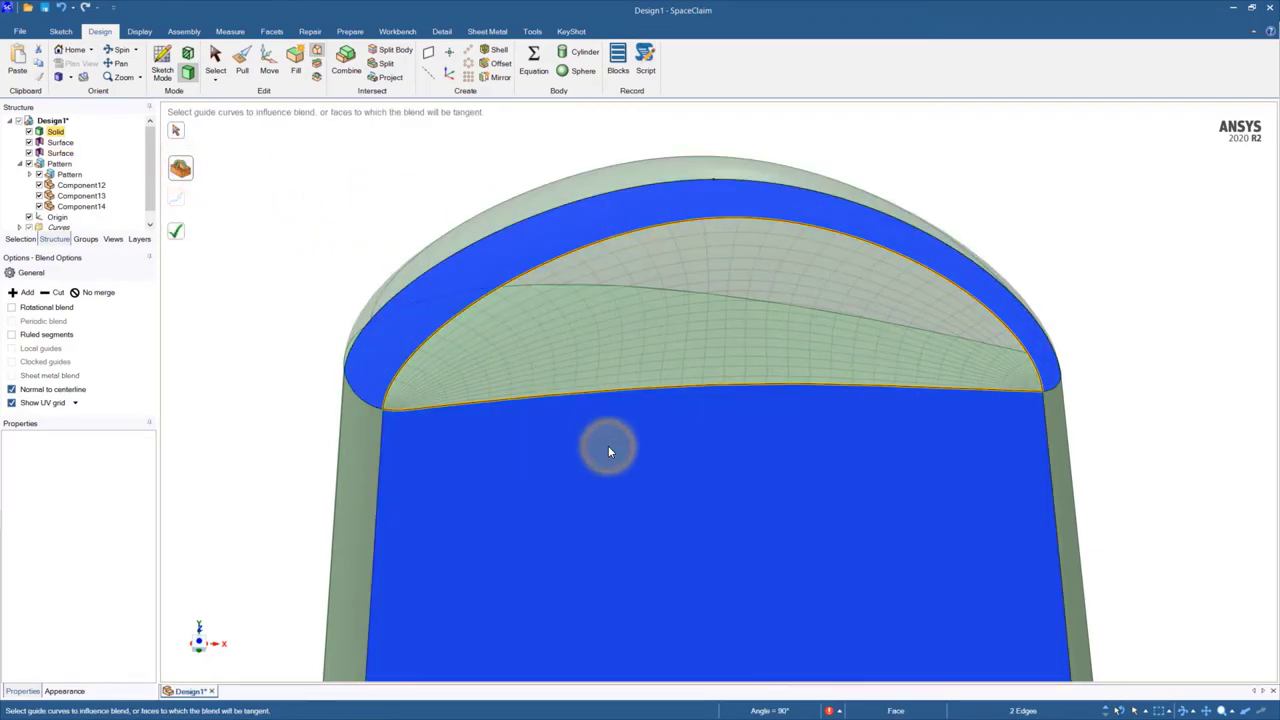
click(176, 238)
middle_drag(255, 245, 379, 380)
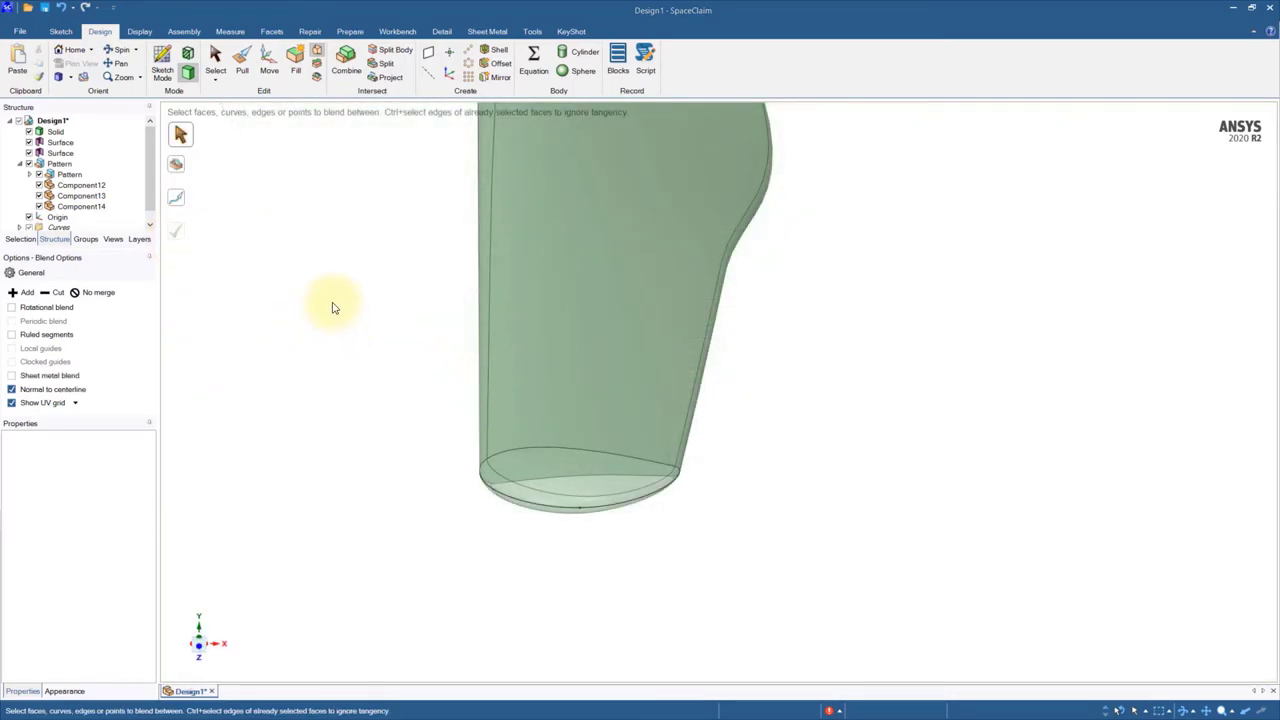
Stitch the tip surfaces into the blade with the Repair tab's Stitch tool.
click(310, 30)
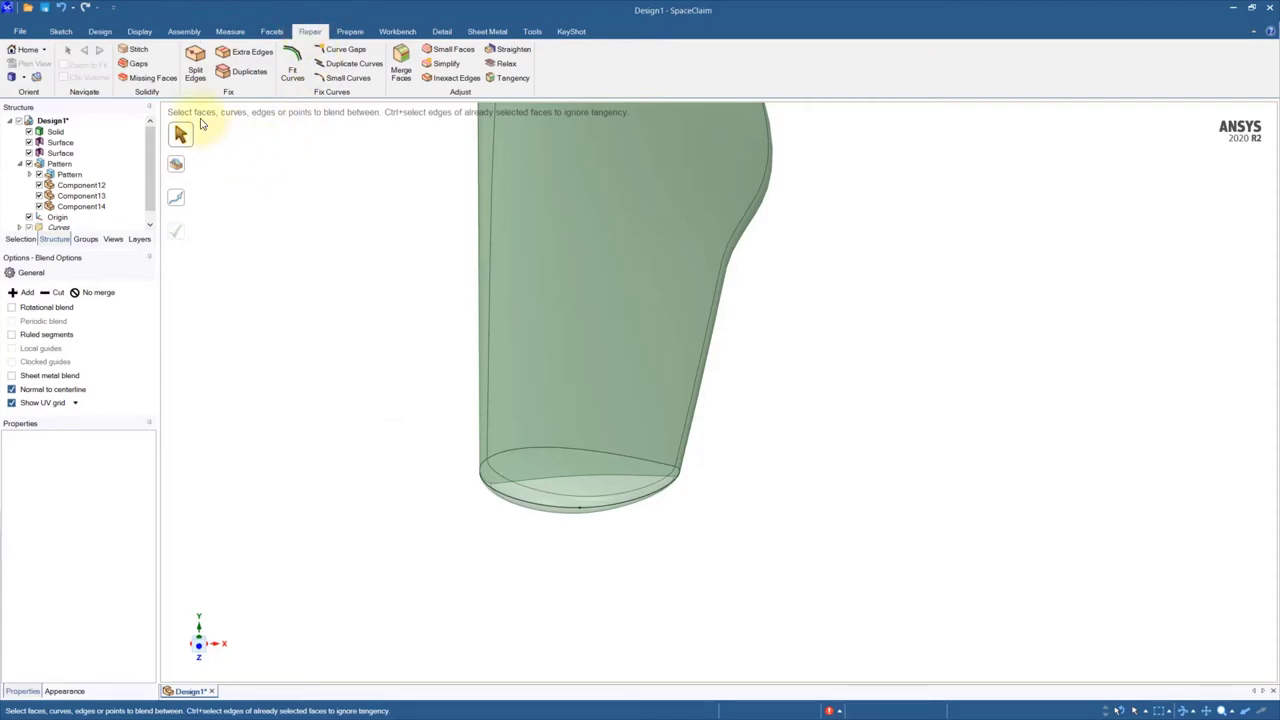
click(140, 52)
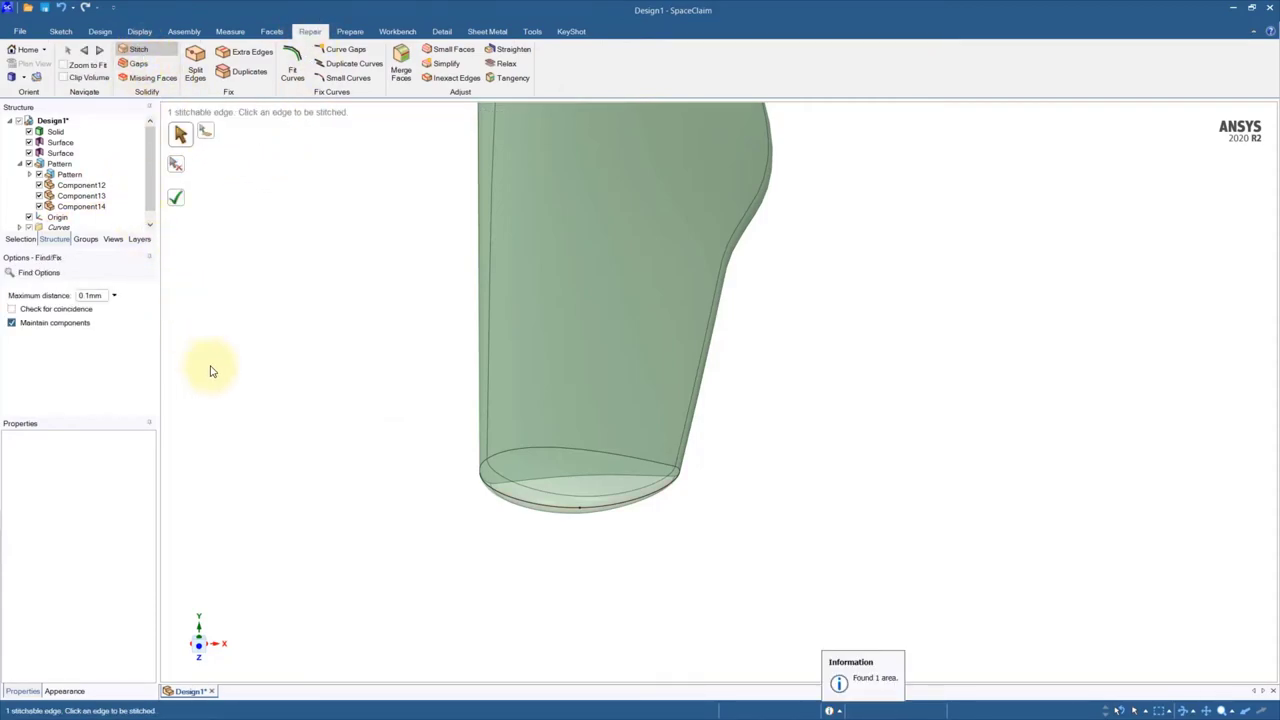
scroll(420, 437, up, 3)
scroll(420, 437, up, 1)
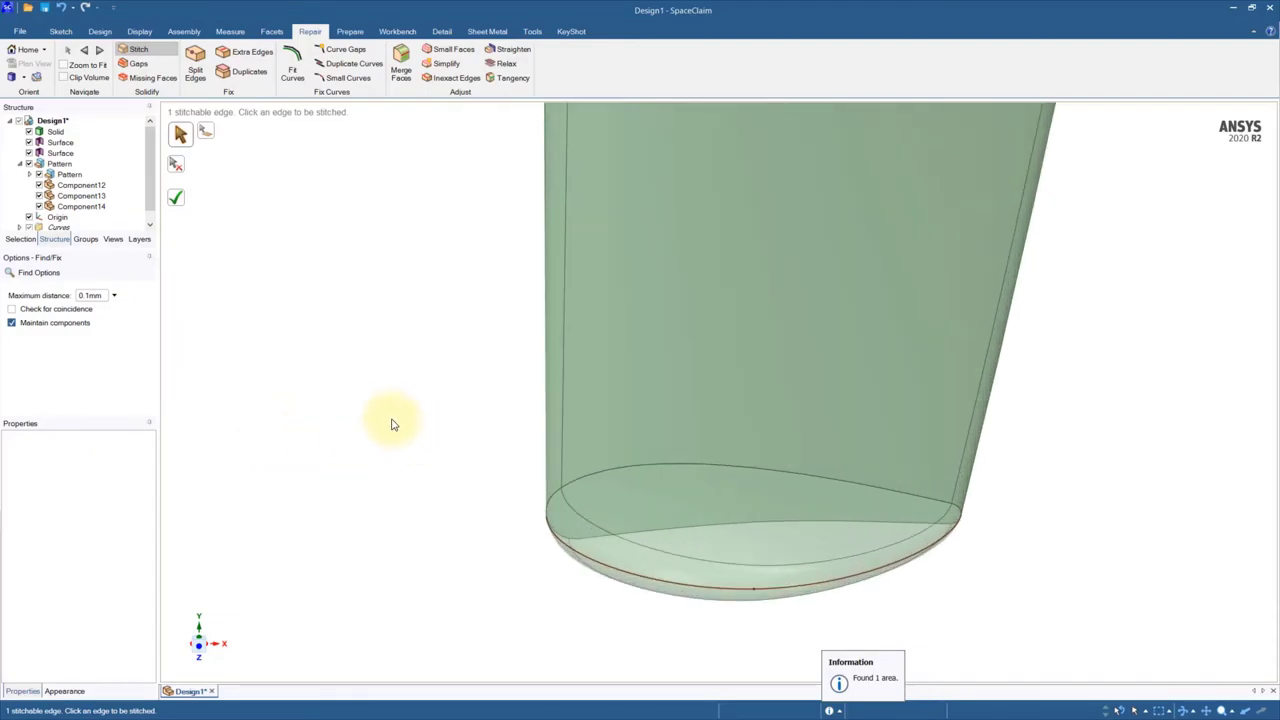
click(178, 201)
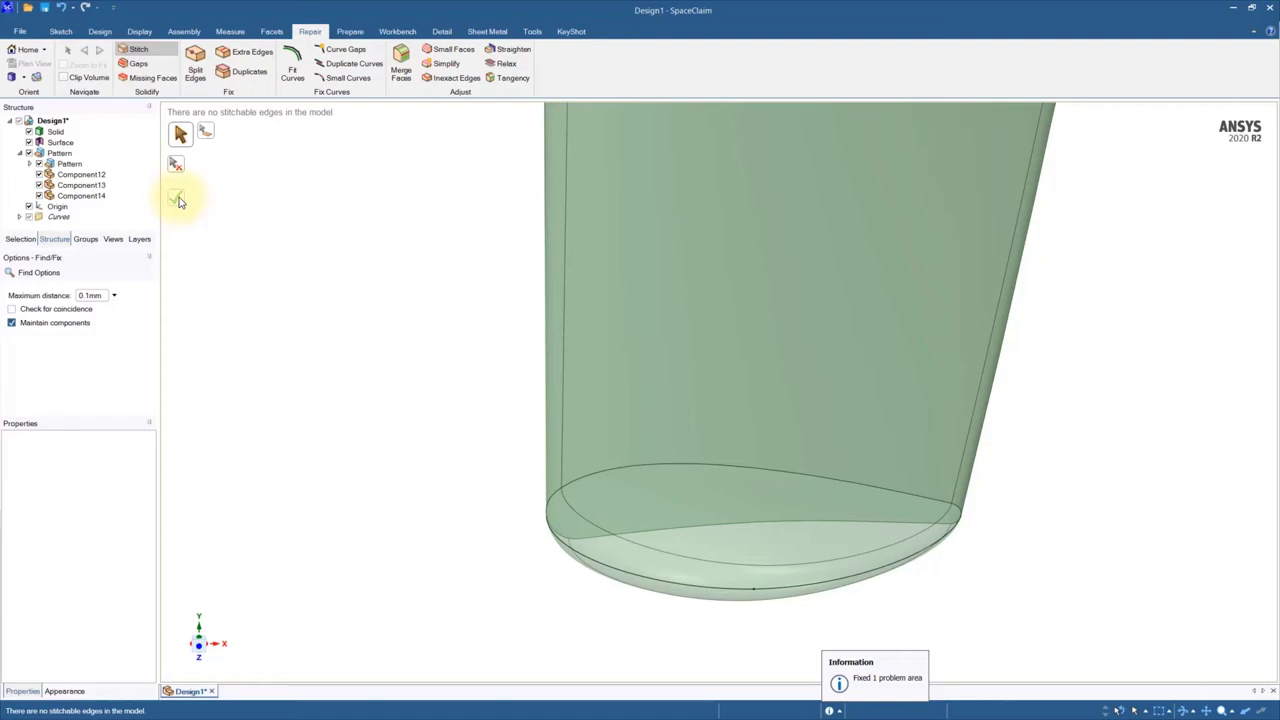
Patch the end cap's missing bottom face so it becomes a closed solid.
click(148, 78)
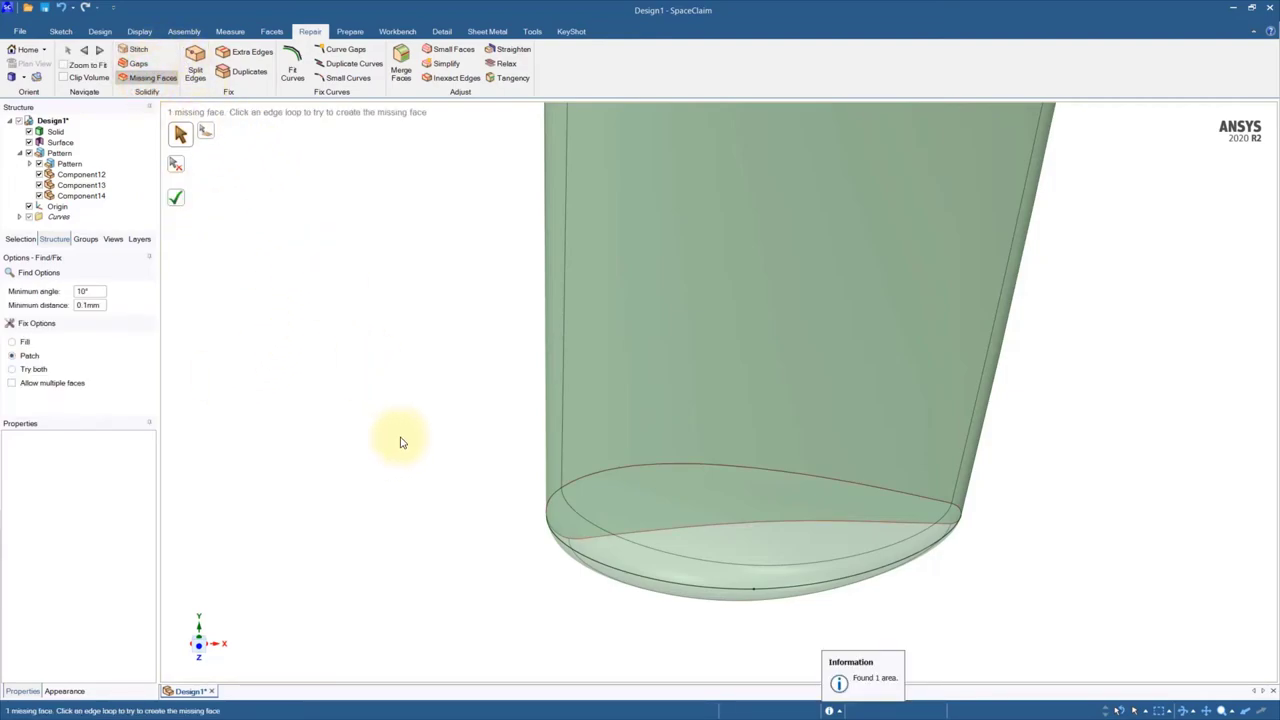
click(180, 202)
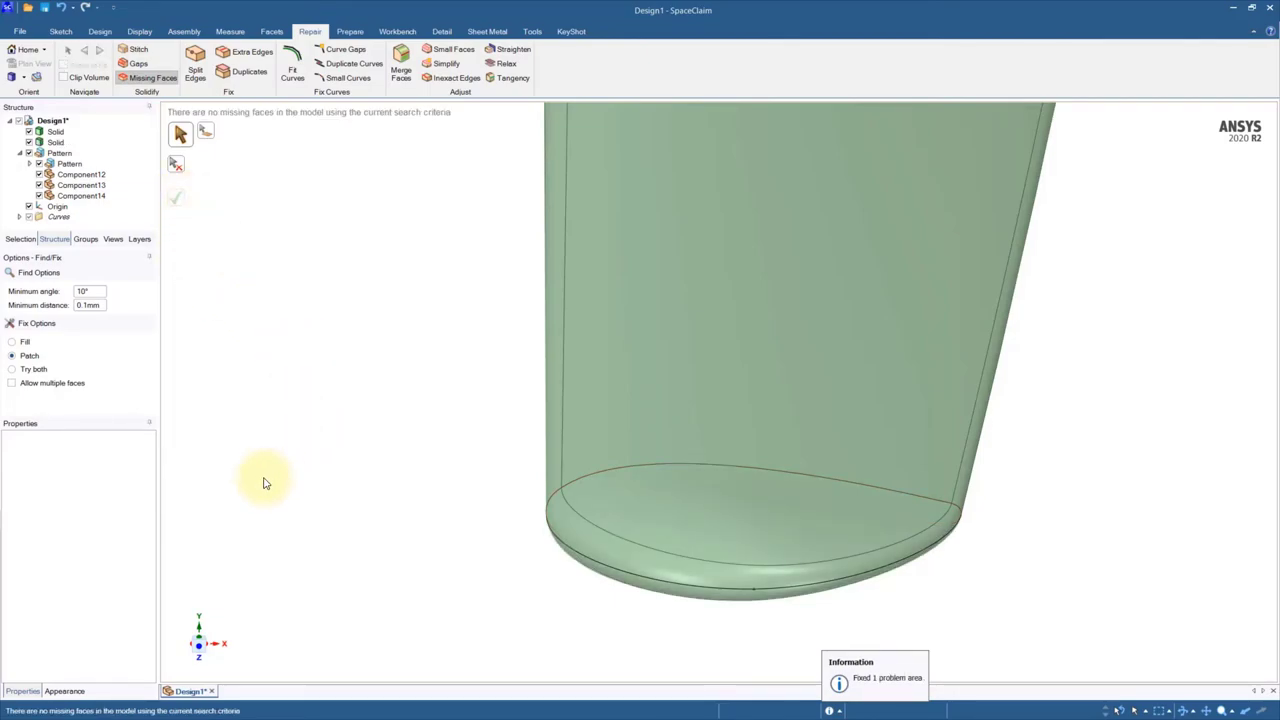
middle_drag(354, 517, 348, 487)
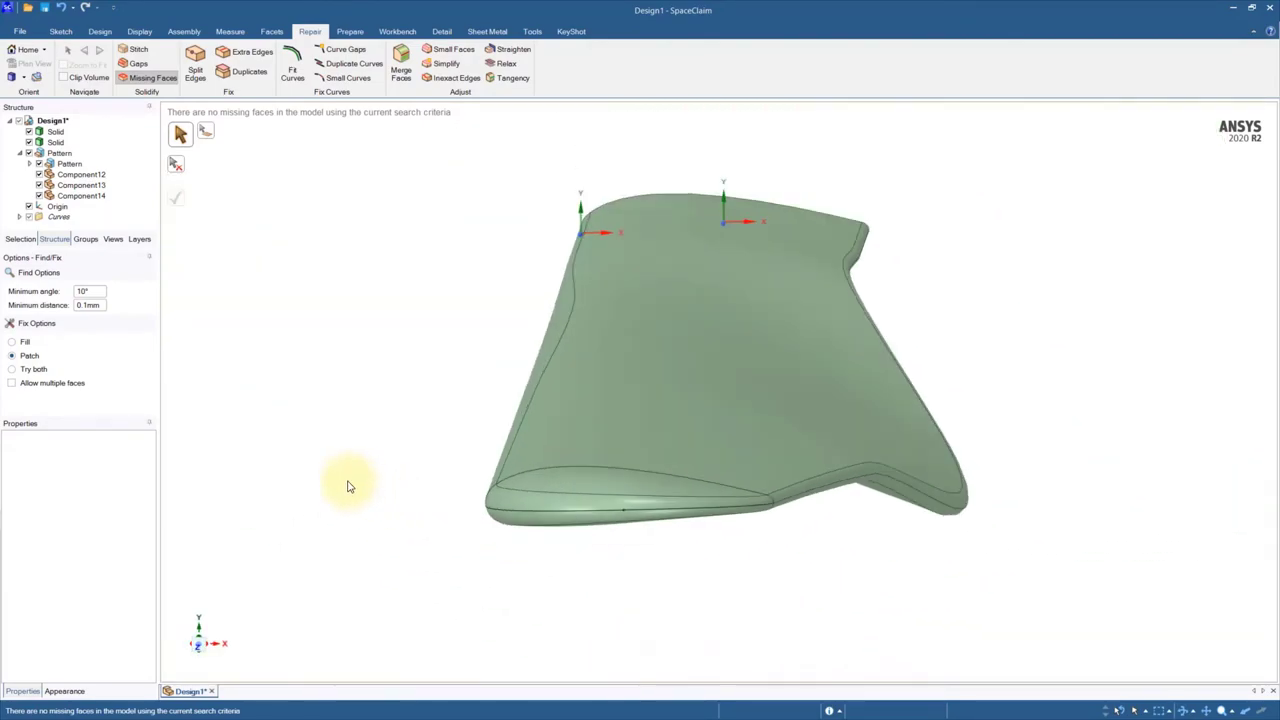
Combine the rounded end cap into the blade body.
click(108, 33)
click(345, 65)
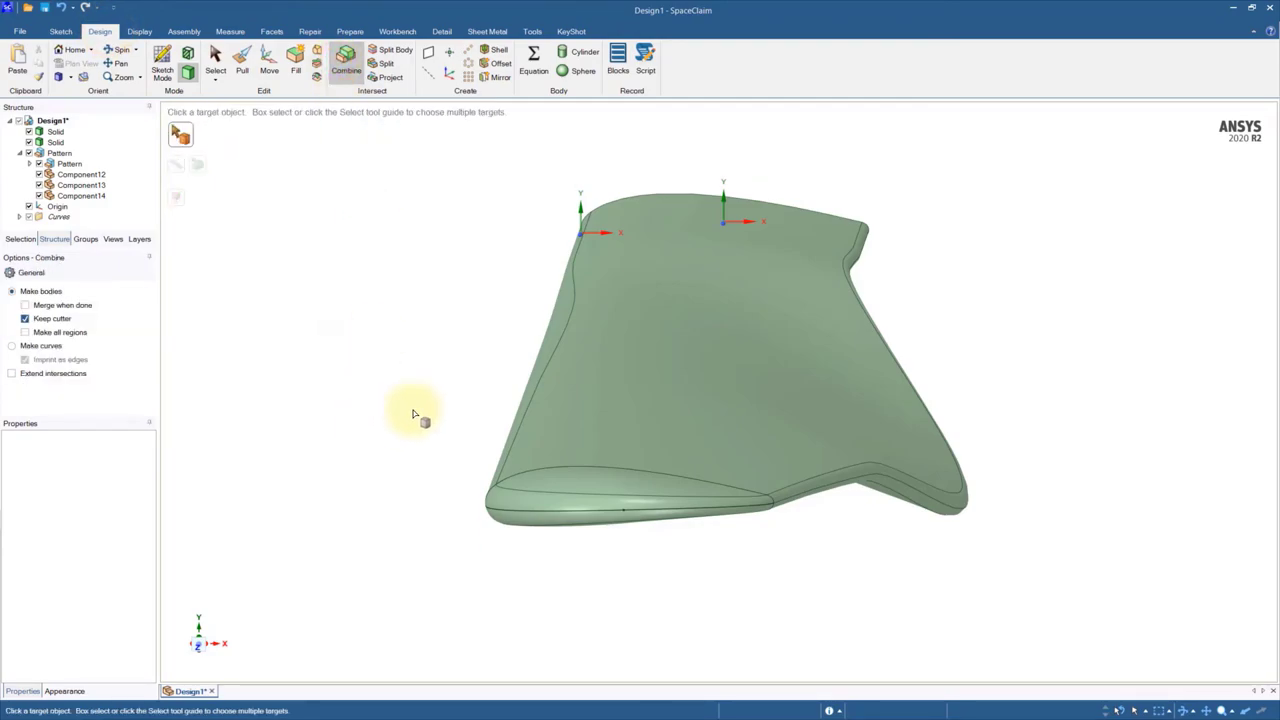
click(654, 354)
middle_drag(594, 371, 386, 417)
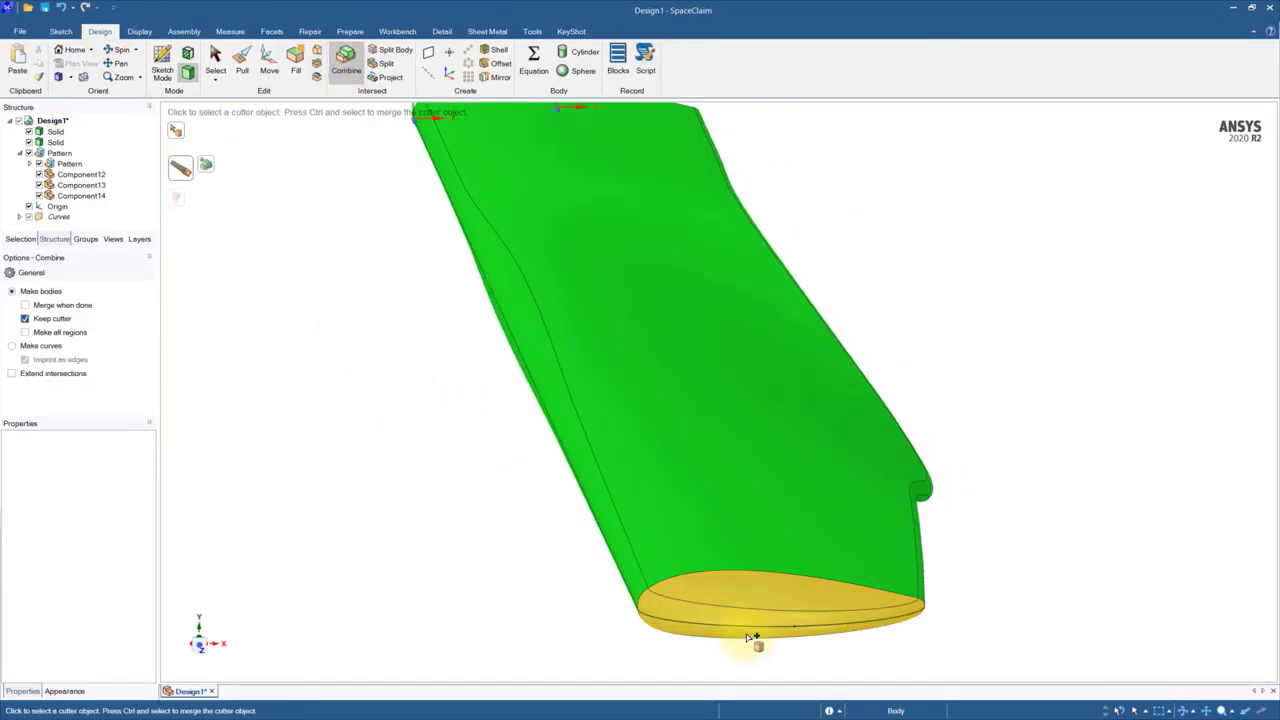
click(753, 601)
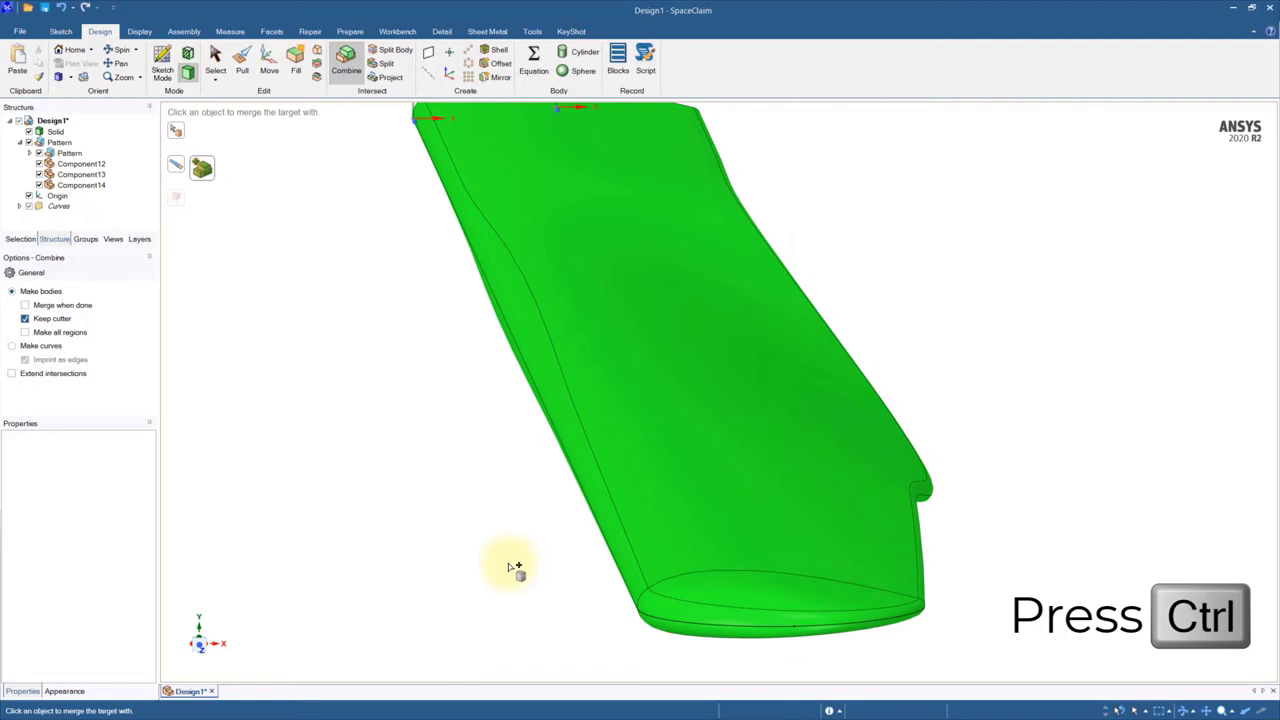
key(h)
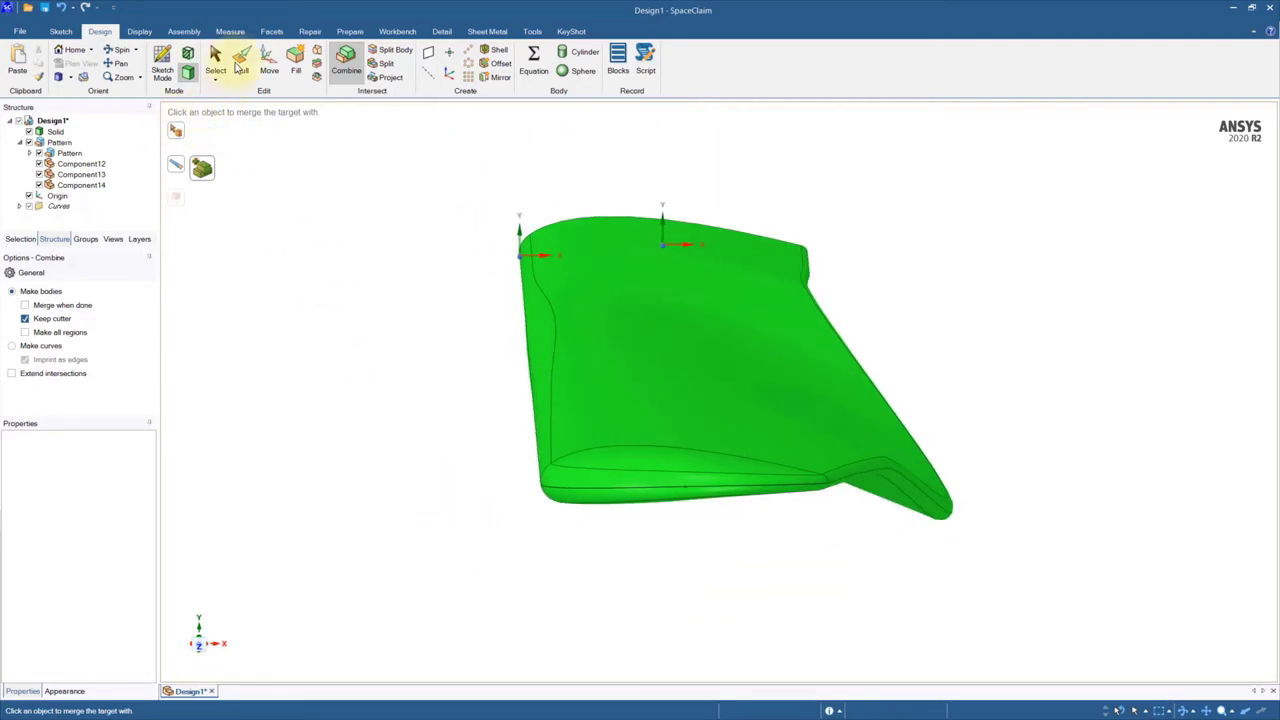
click(215, 58)
Select the merged blade solid and orbit around to inspect the whole blade.
middle_drag(400, 349, 537, 400)
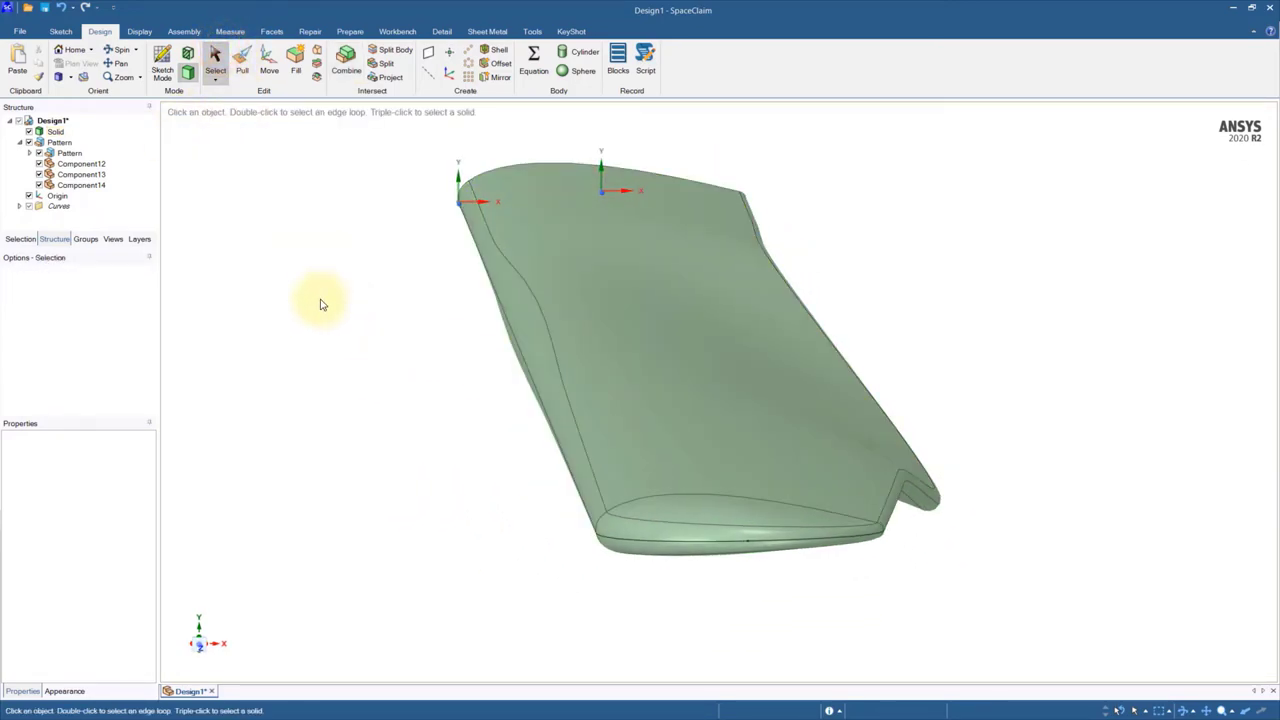
click(55, 131)
scroll(374, 328, up, 5)
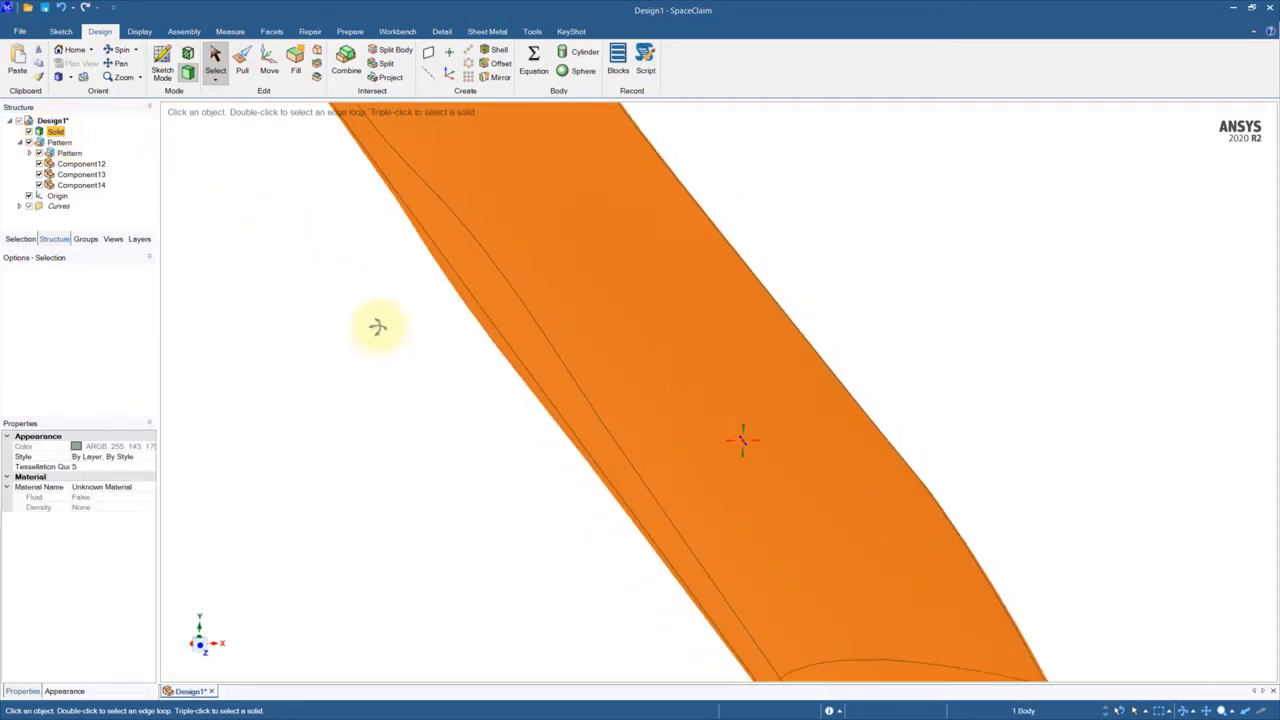
middle_drag(377, 326, 343, 323)
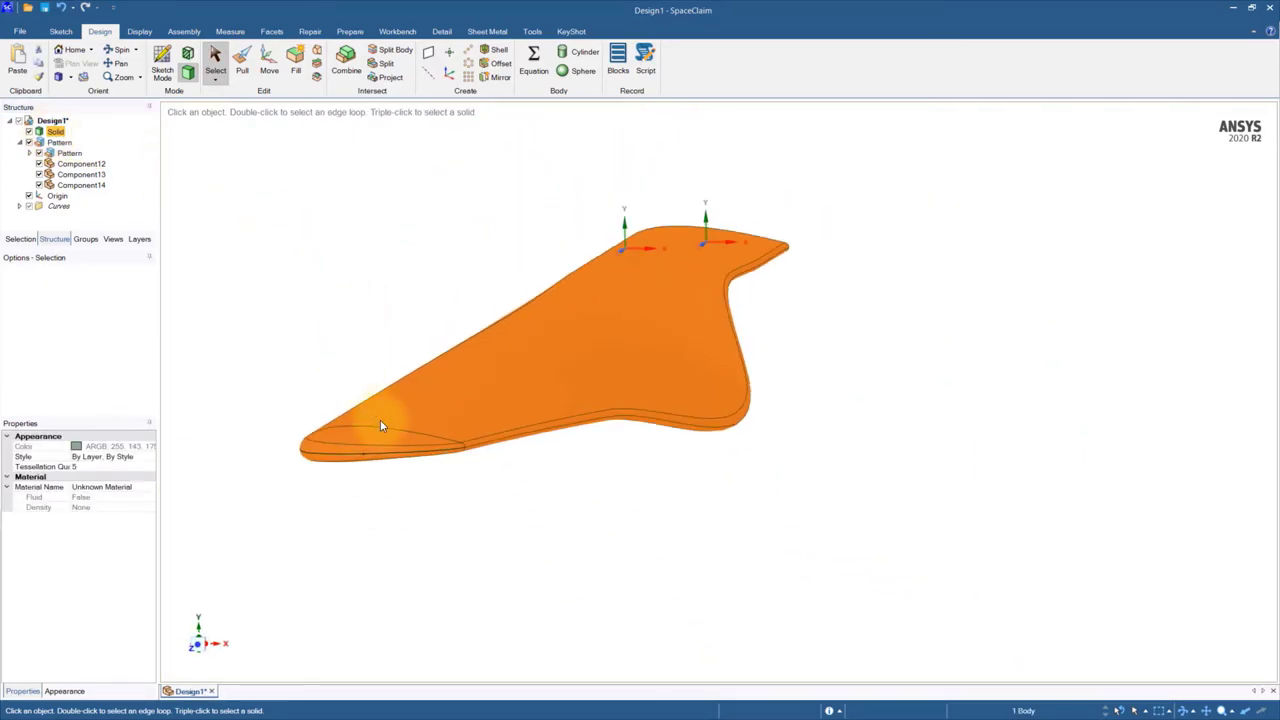
scroll(500, 514, up, 5)
scroll(514, 514, down, 3)
click(357, 329)
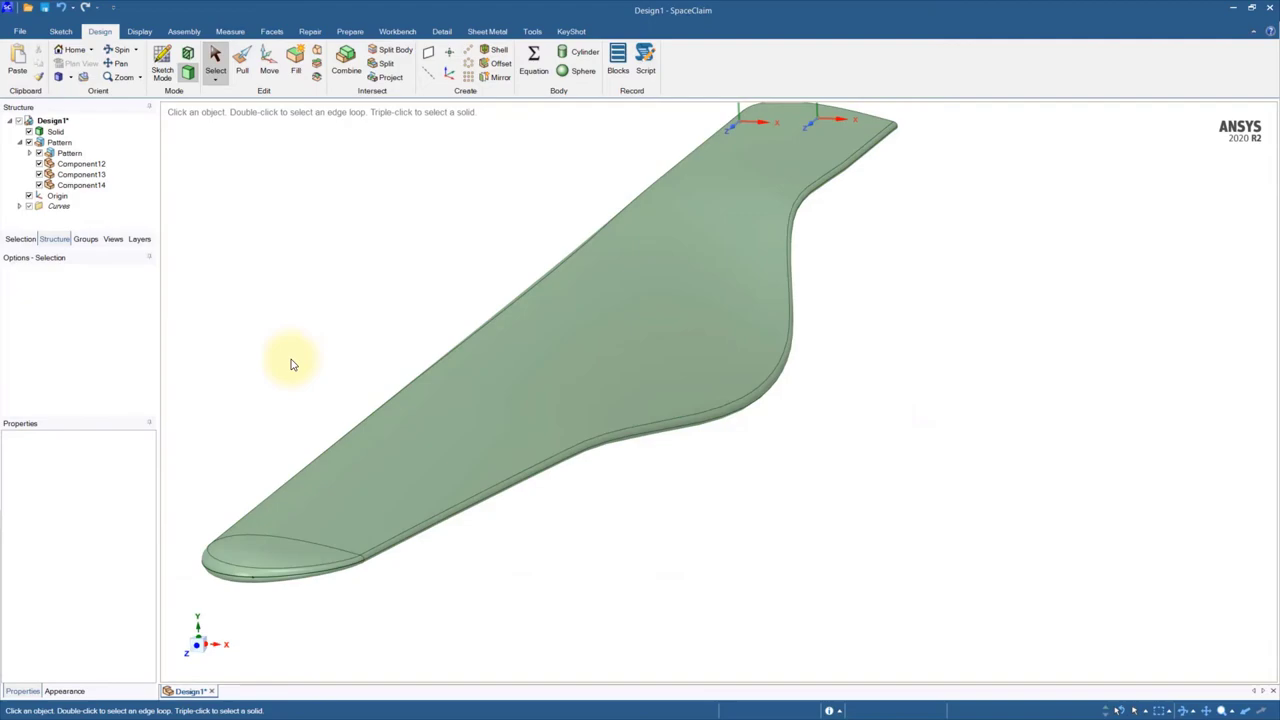
scroll(897, 500, down, 3)
scroll(367, 509, down, 2)
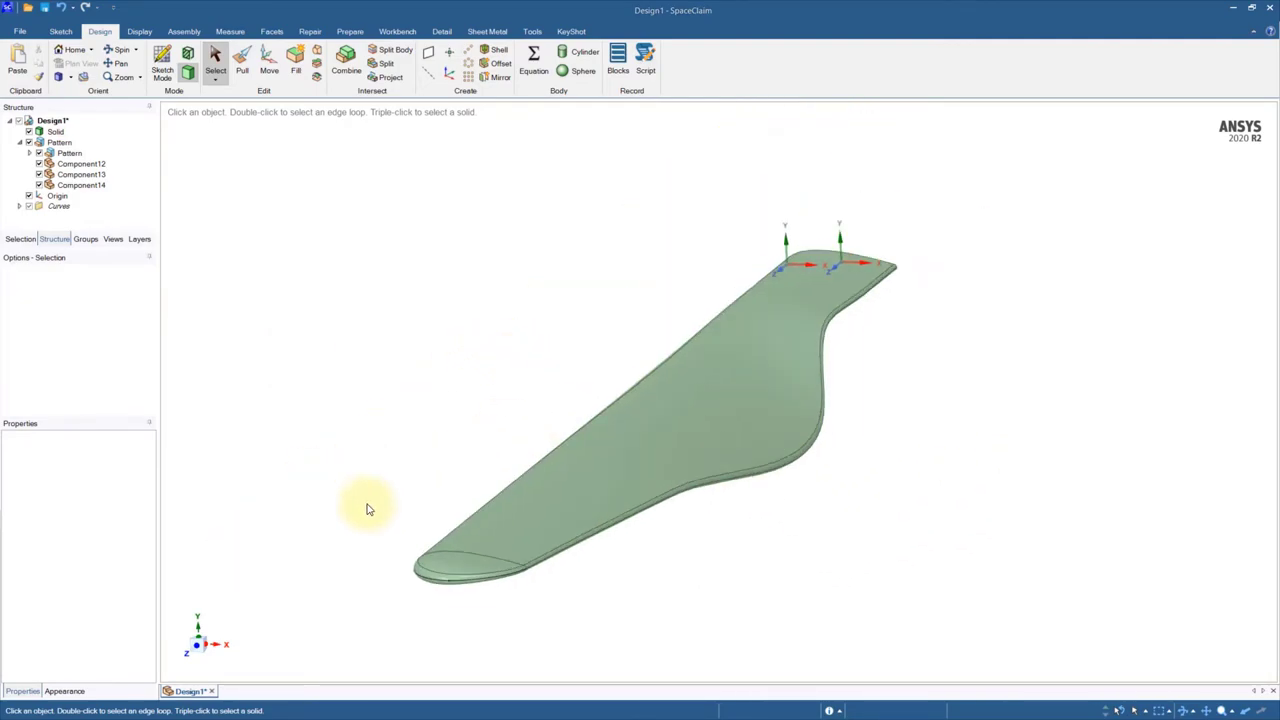
scroll(846, 266, up, 4)
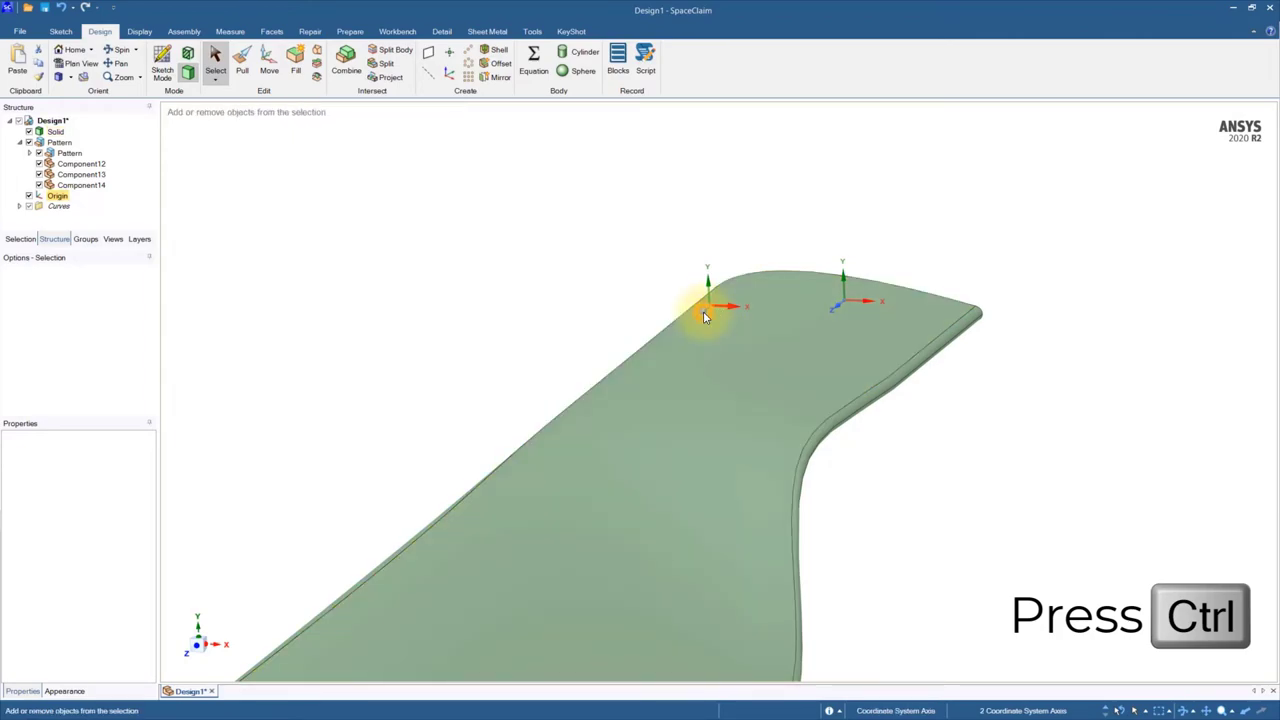
Sketch on the plane of the two axes, positioning a circle centre 6.25 mm from the origin.
ctrl+click(704, 310)
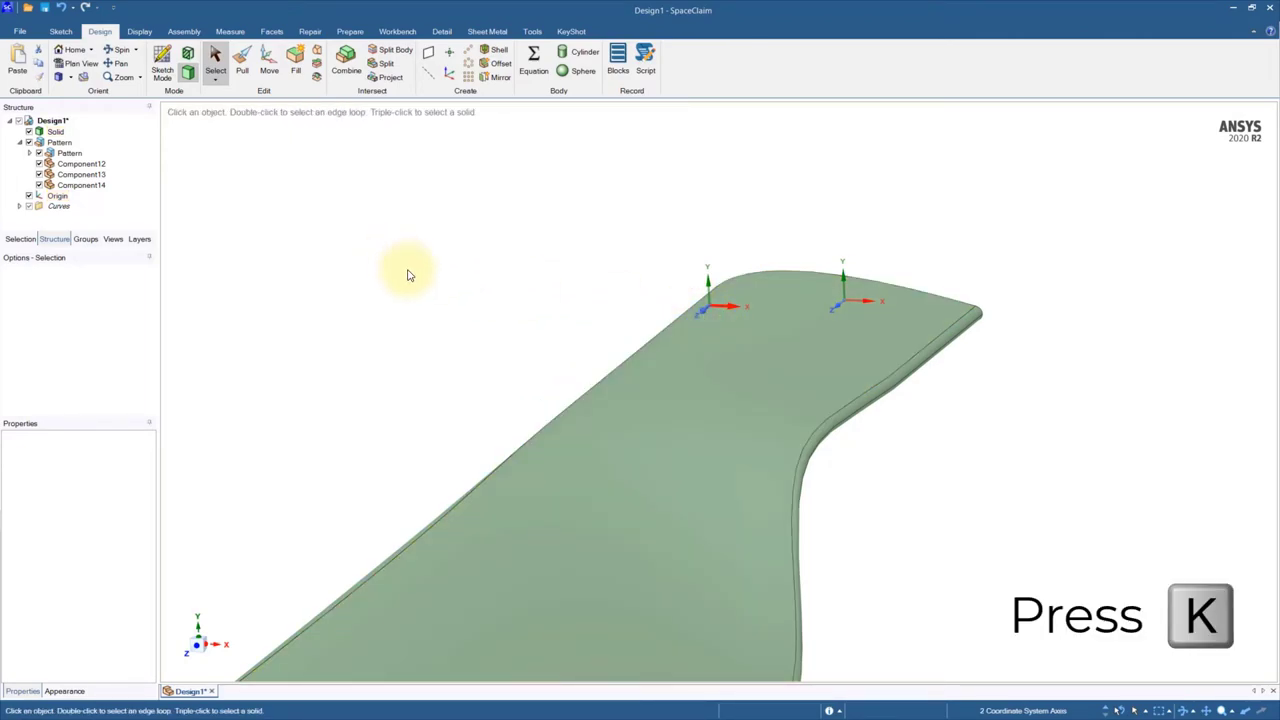
key(k)
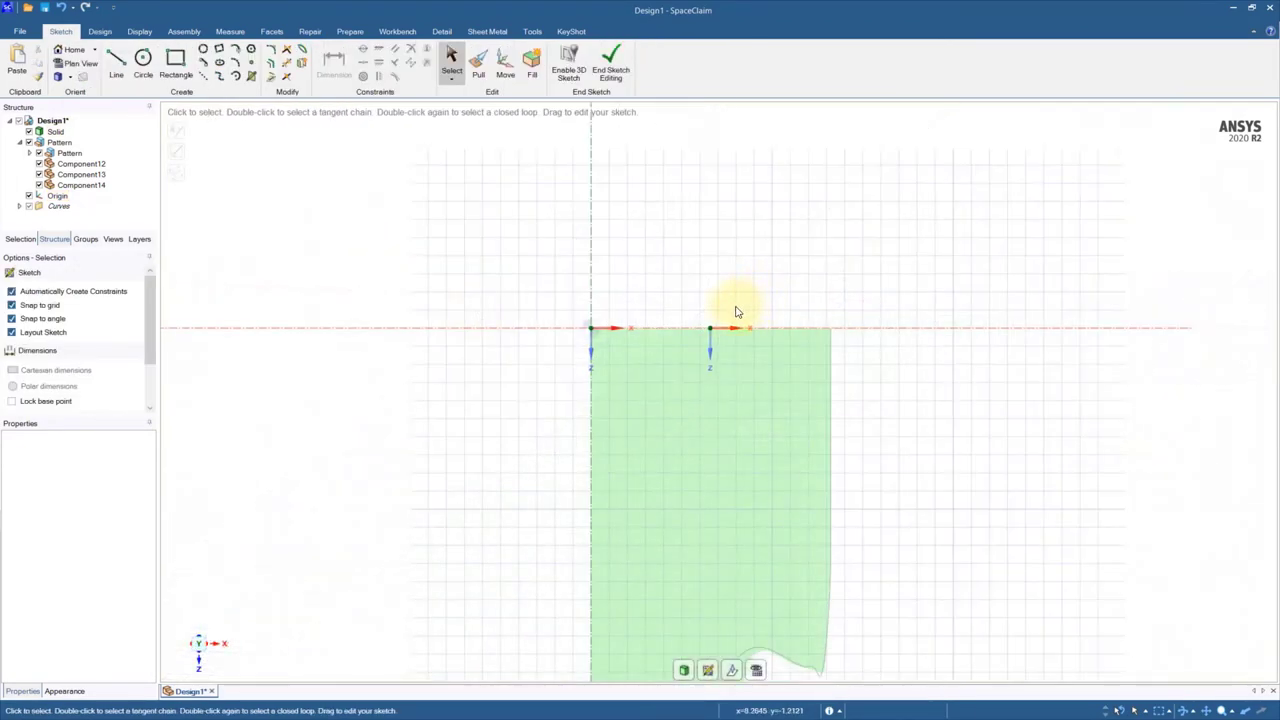
click(144, 62)
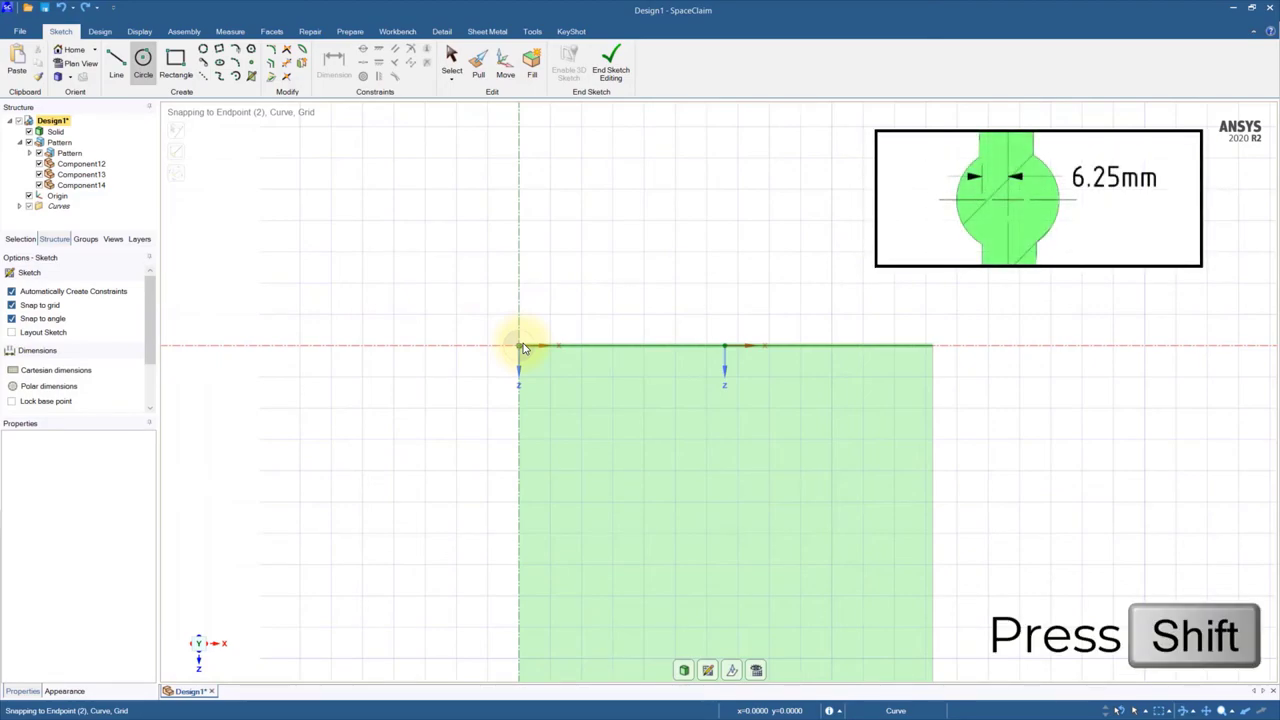
key(shift)
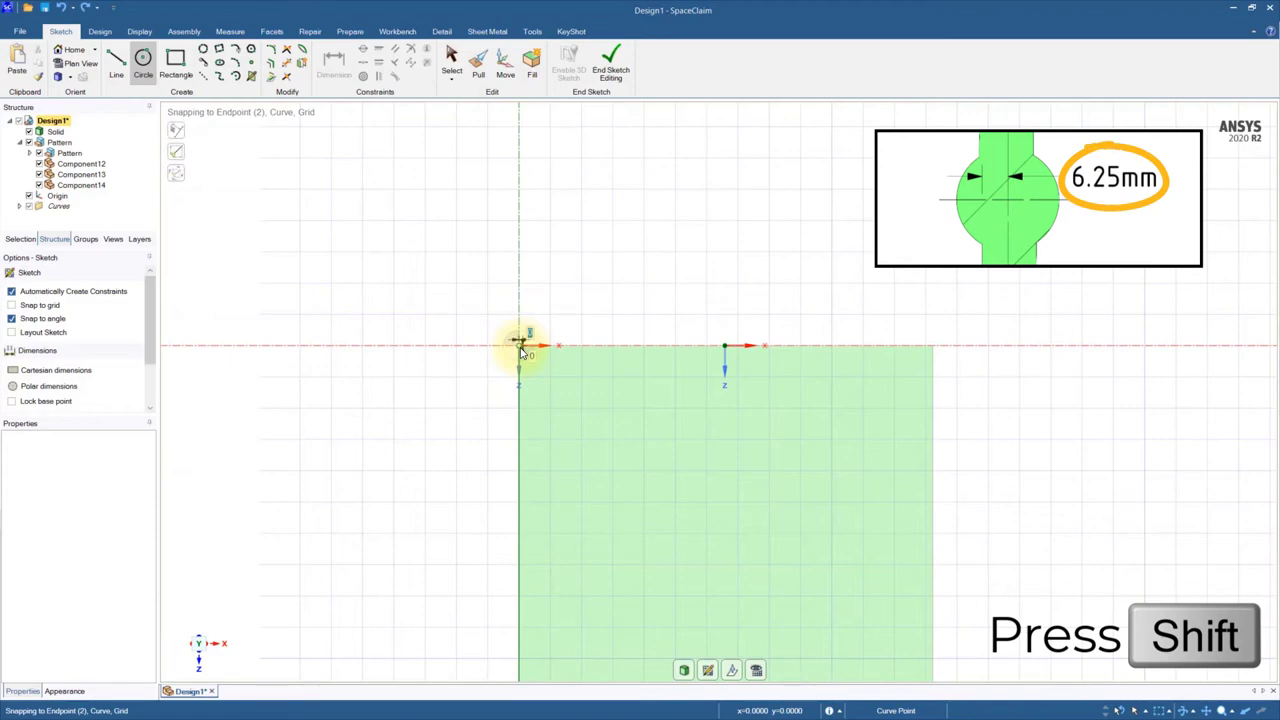
click(520, 346)
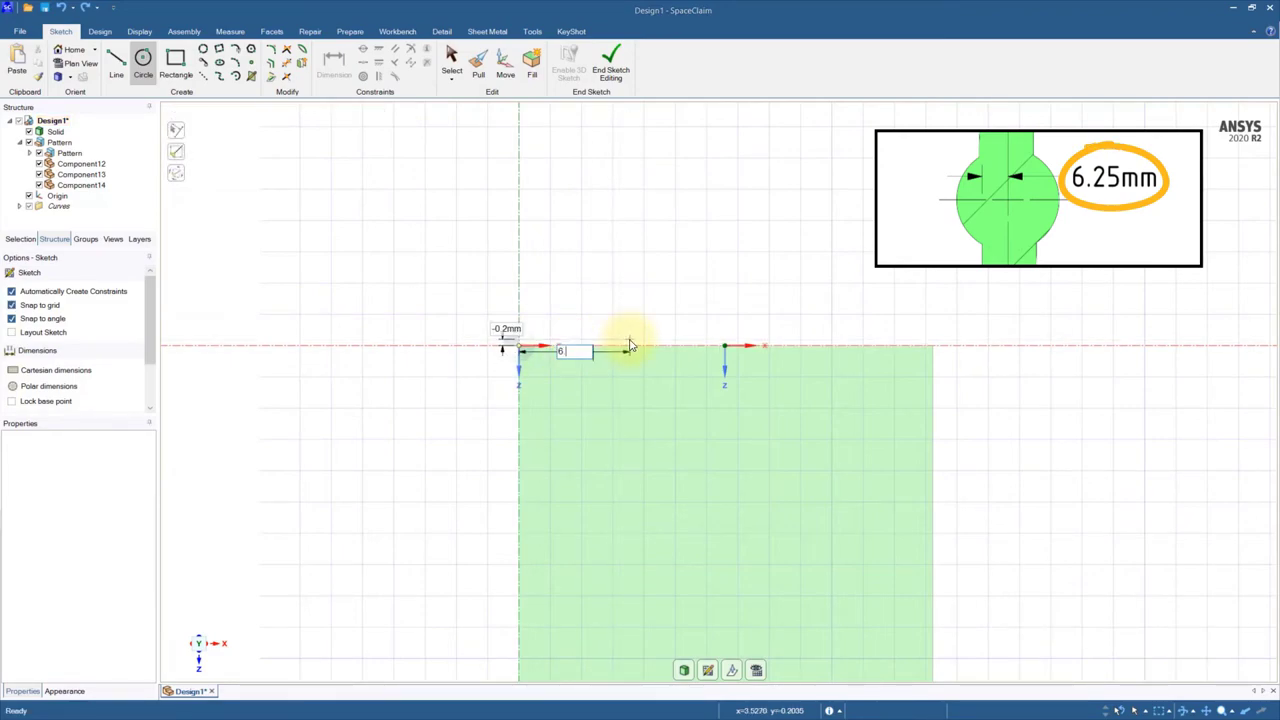
text(6.25)
key(Tab)
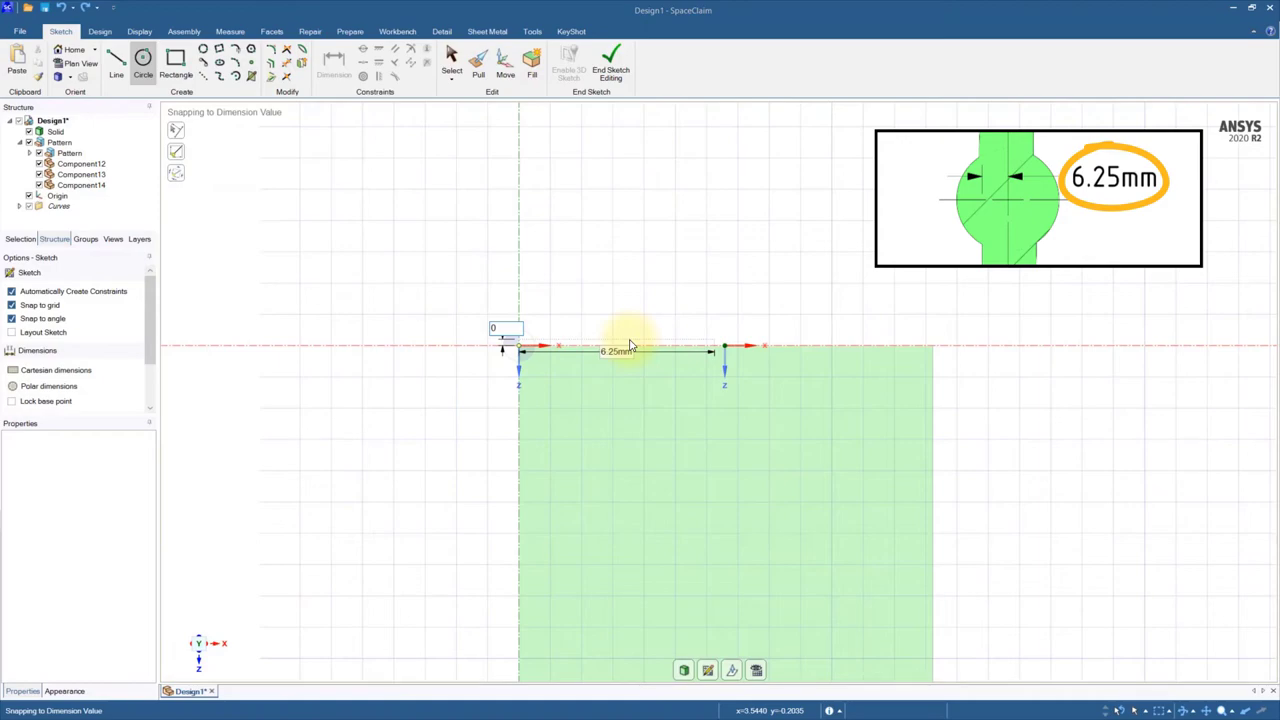
text(0)
key(Return)
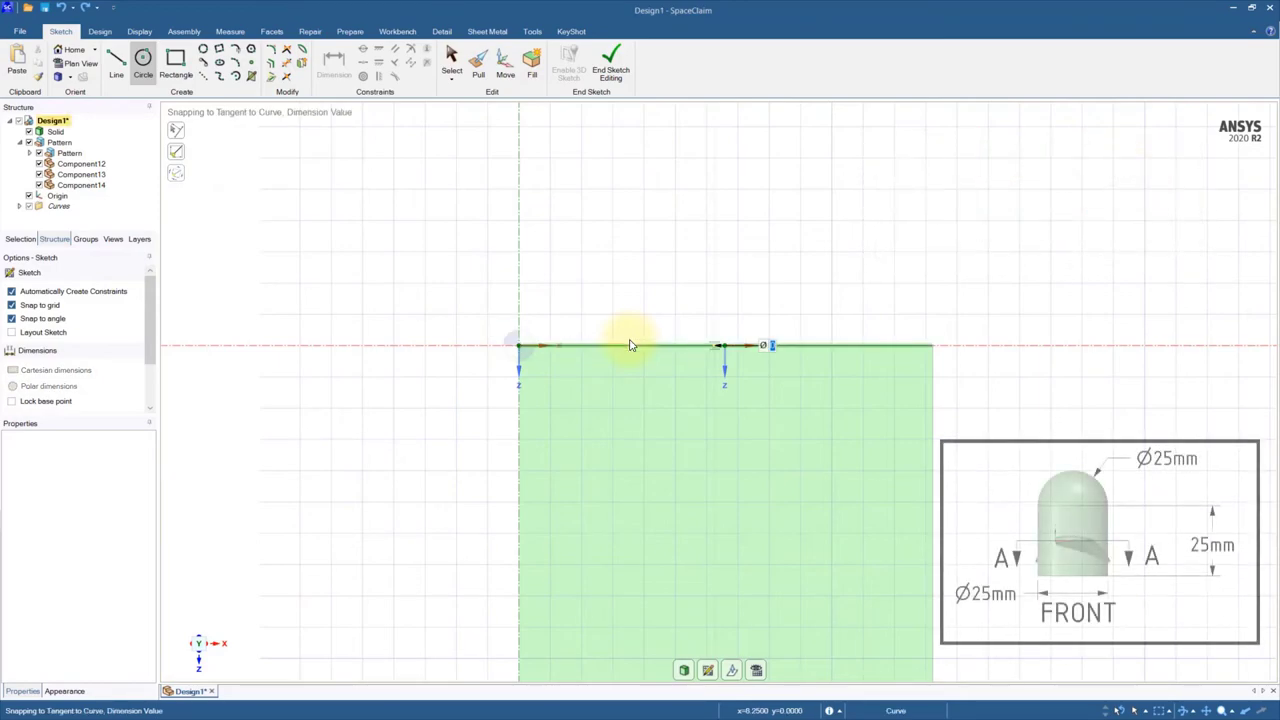
Draw the 25 mm diameter hub circle at that centre.
click(714, 345)
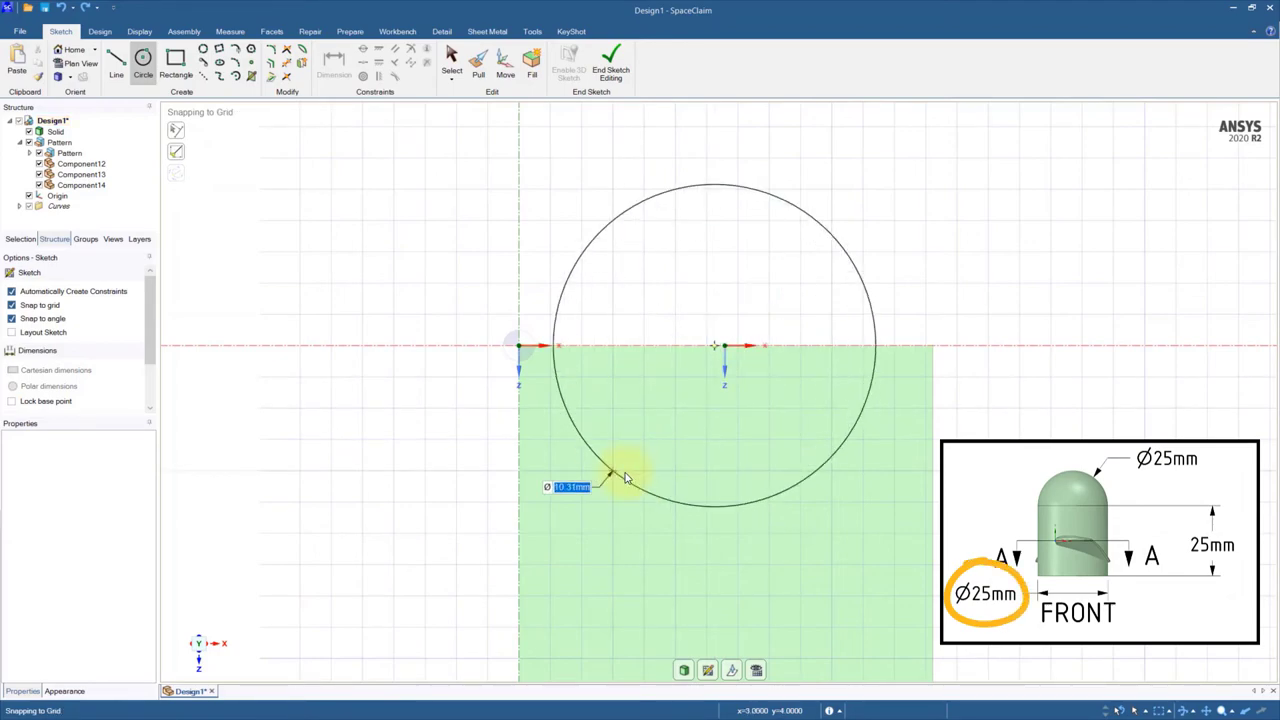
text(25)
key(Return)
scroll(450, 560, down, 4)
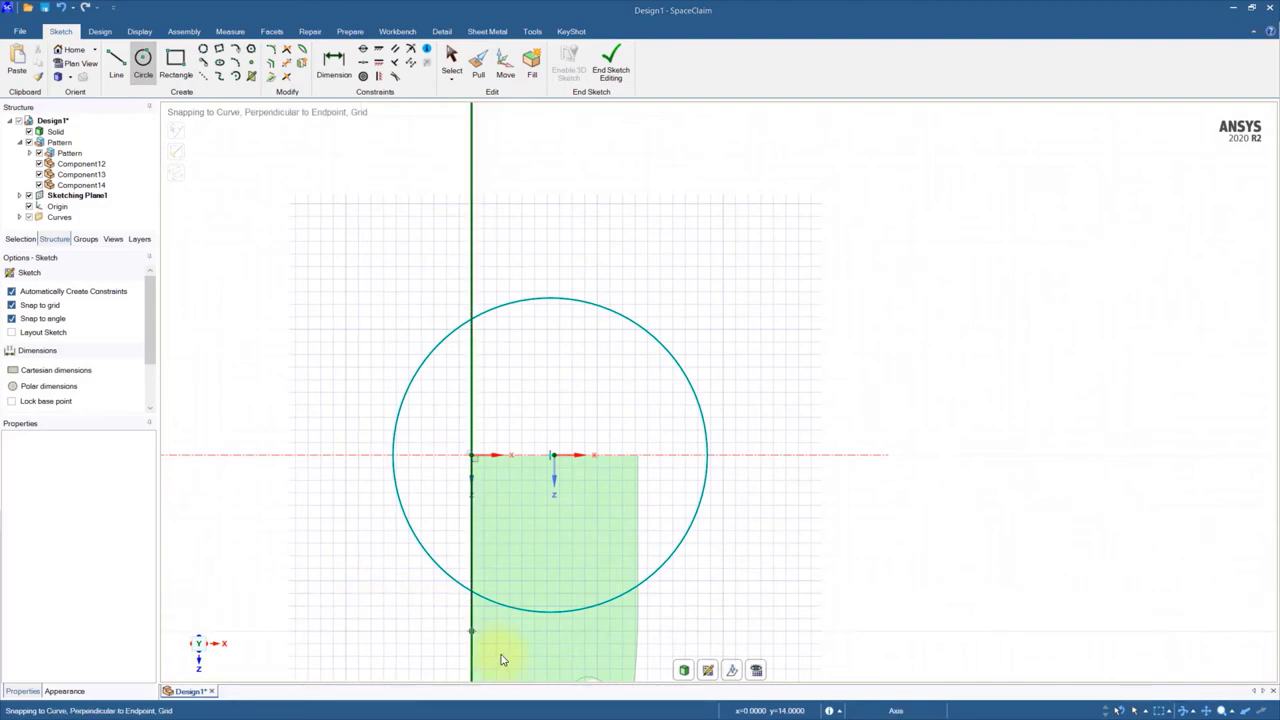
Leave the sketch and move the blade solid into its own new component named Blade.
click(683, 672)
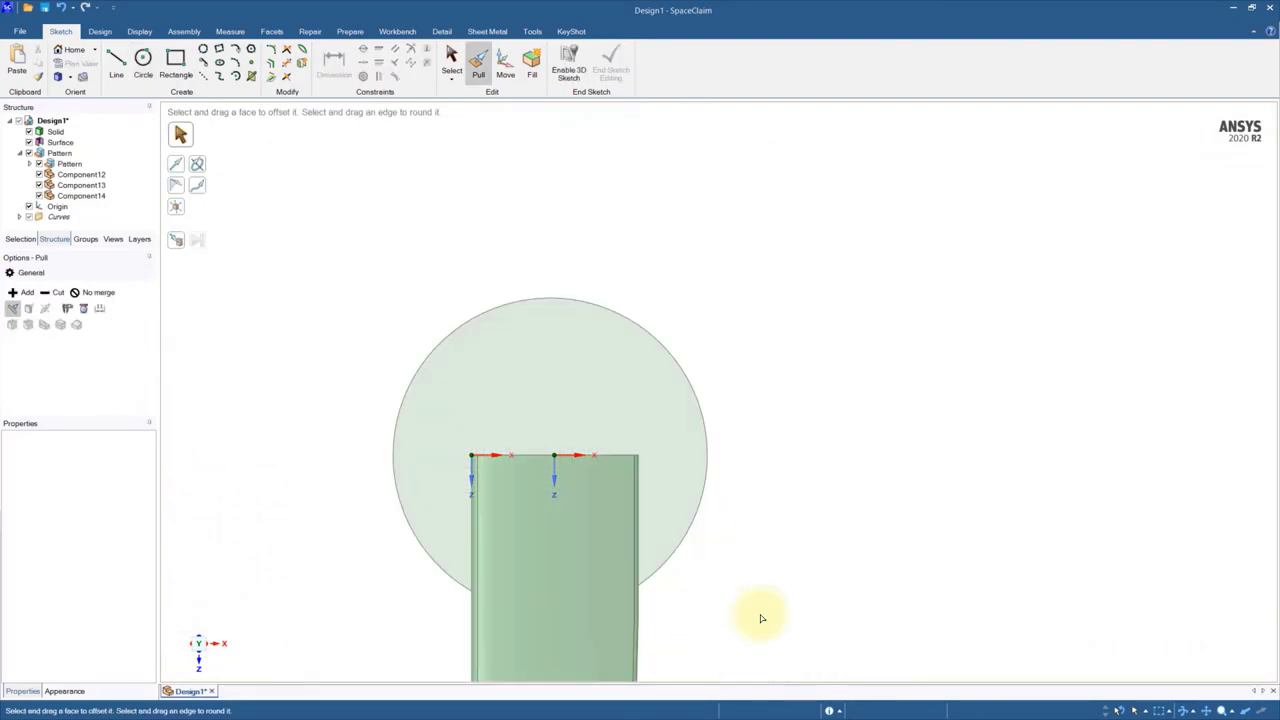
middle_drag(814, 552, 792, 447)
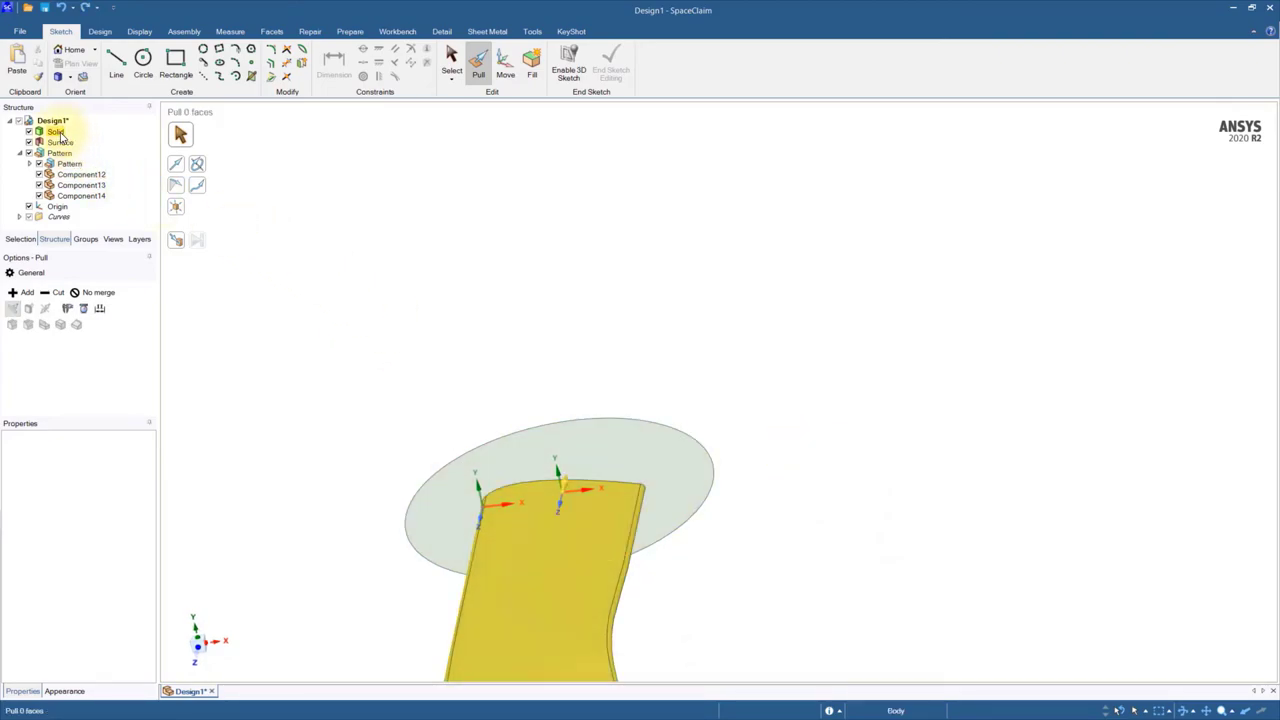
right_click(60, 136)
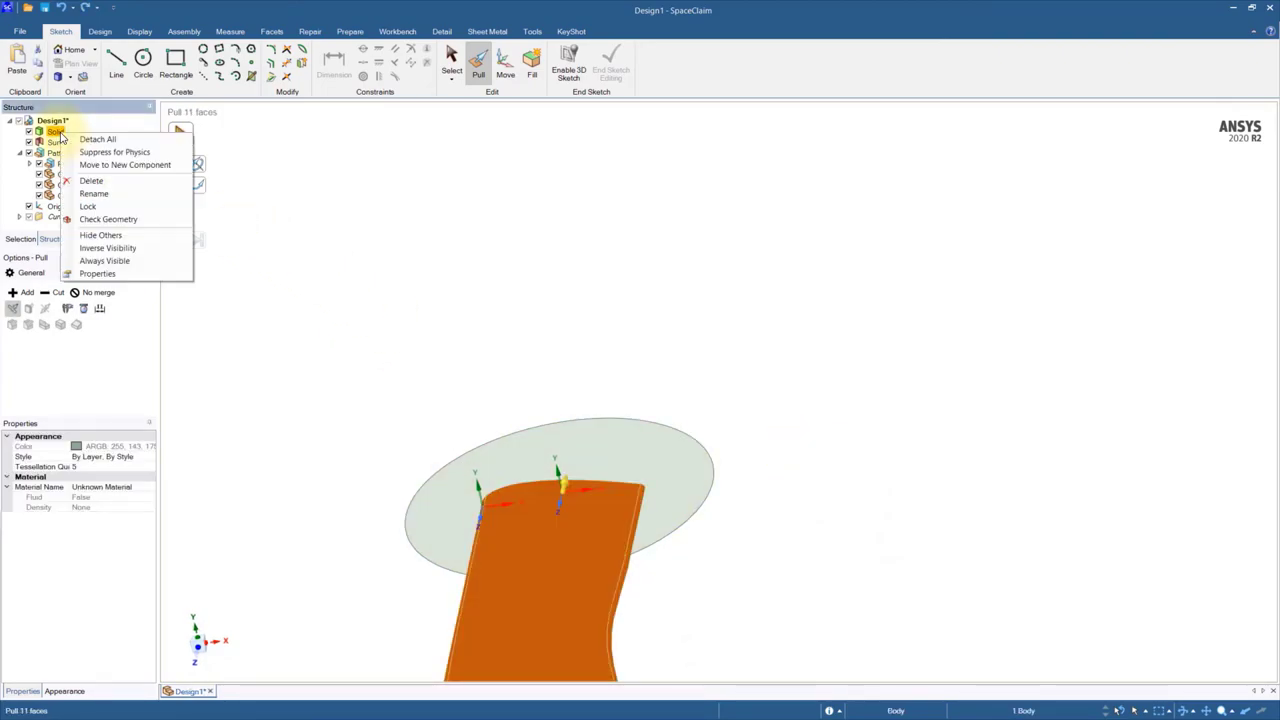
click(125, 166)
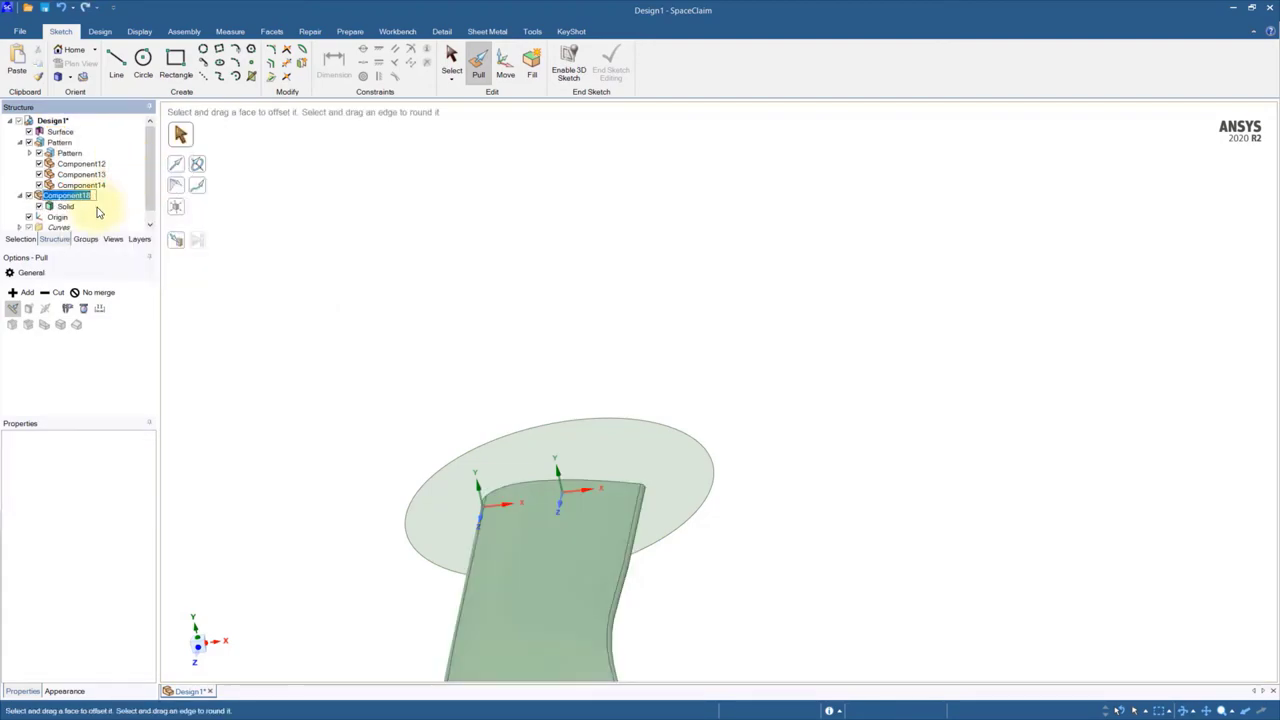
click(320, 335)
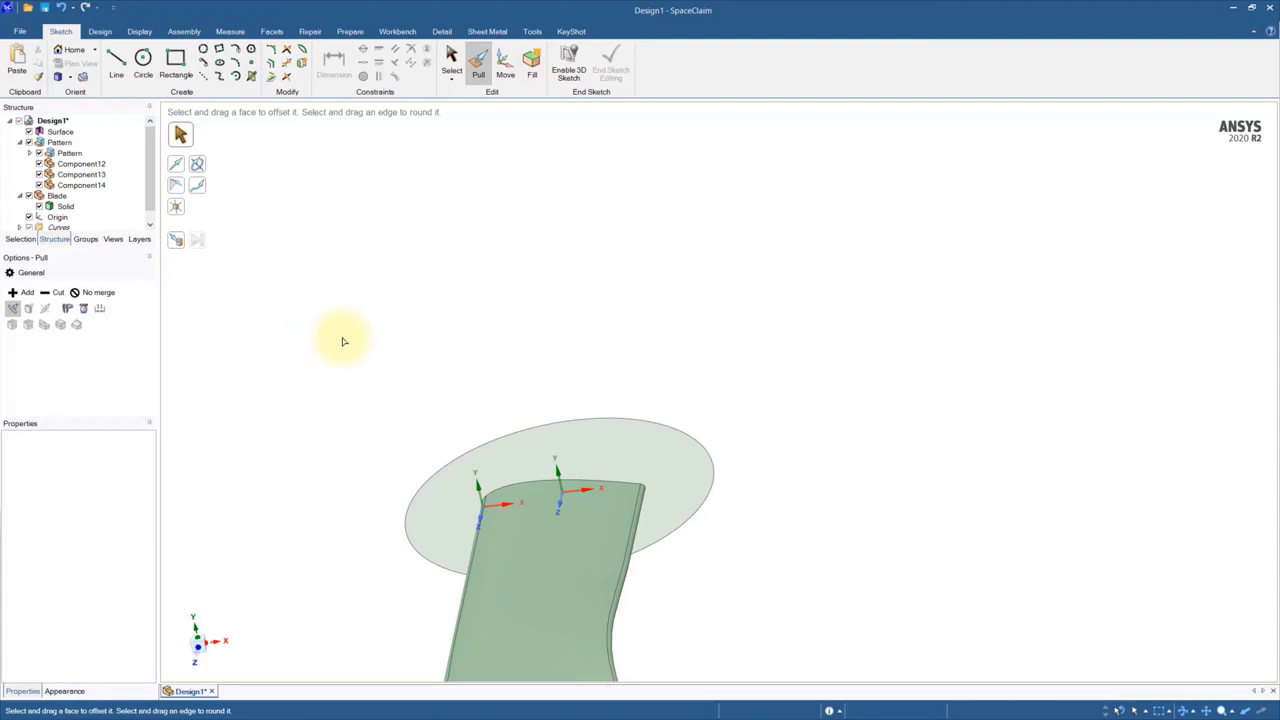
Pull the circular surface 25 mm into a solid cylinder around the blade root.
click(519, 441)
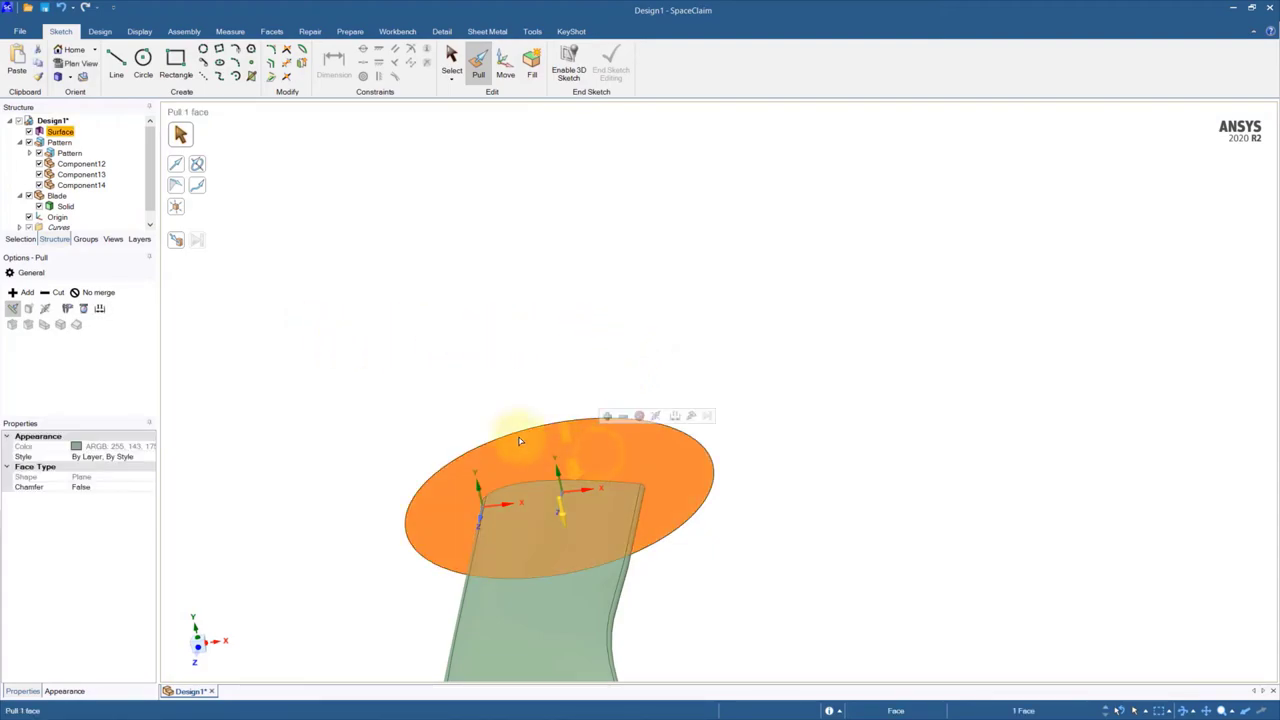
click(45, 308)
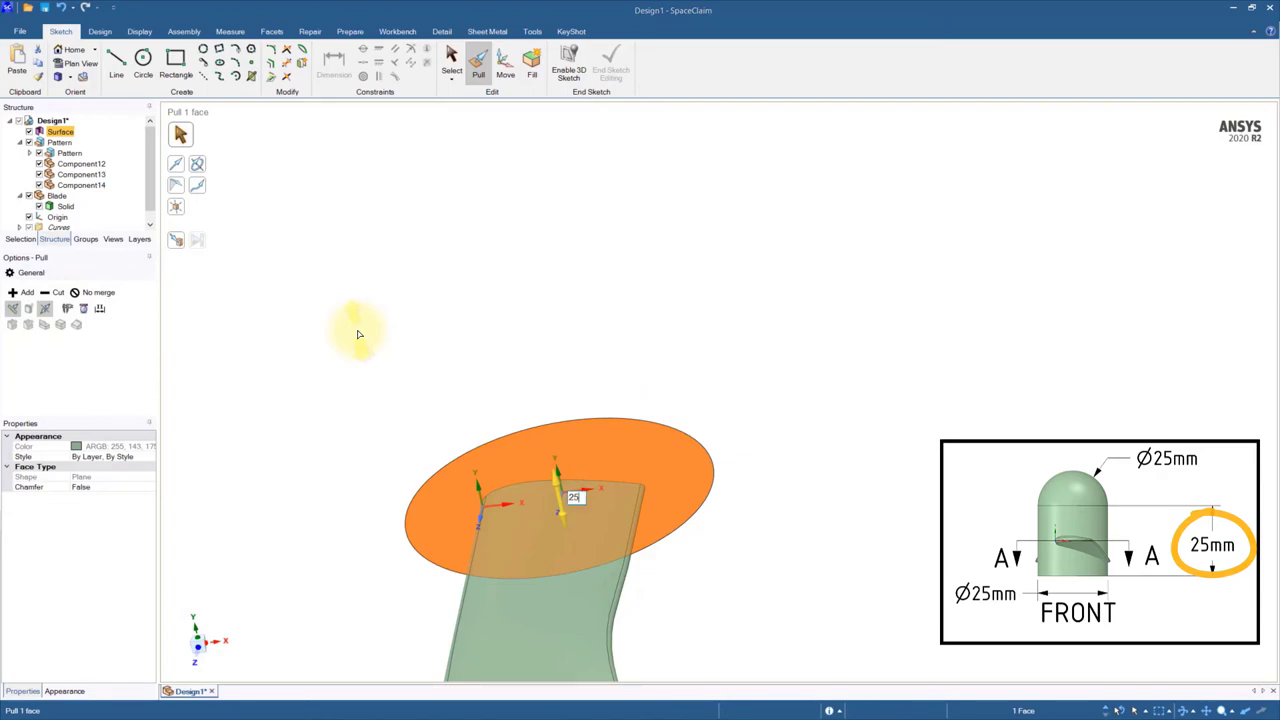
key(Return)
click(957, 405)
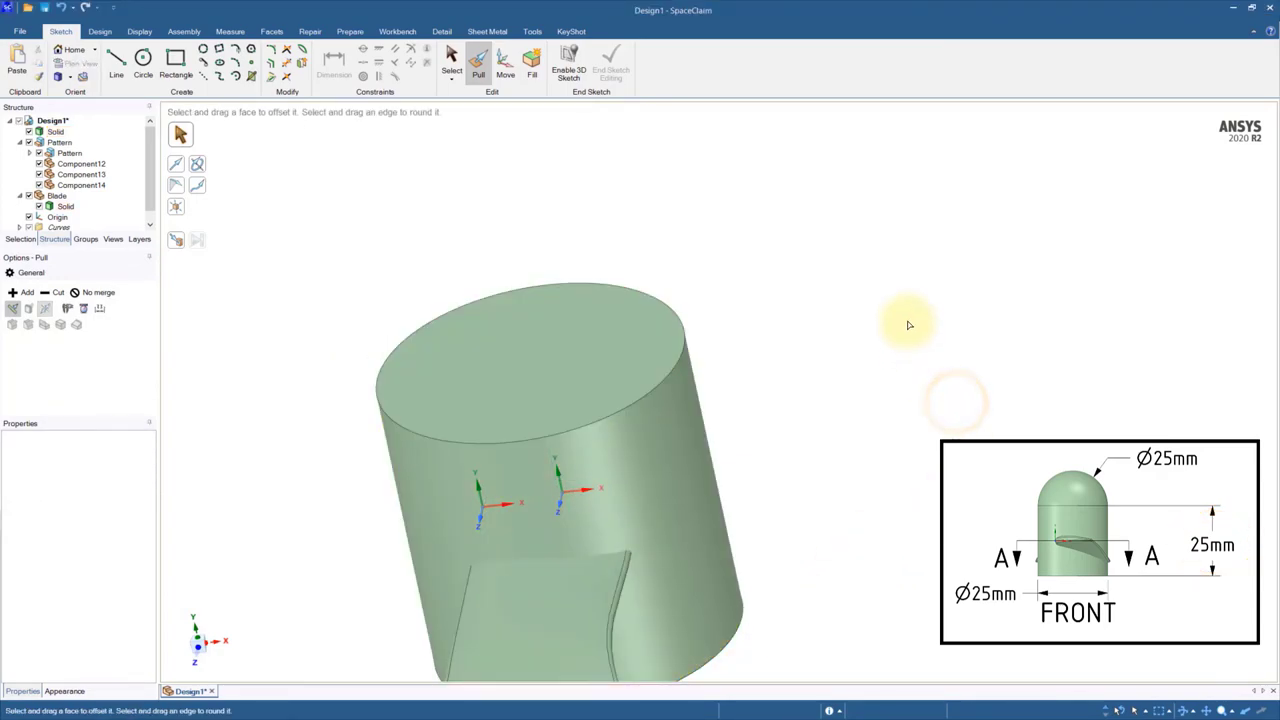
Raise the hub's top face 12.5 mm, then round its top edge into a 12.5 mm dome.
middle_drag(909, 325, 657, 295)
click(658, 350)
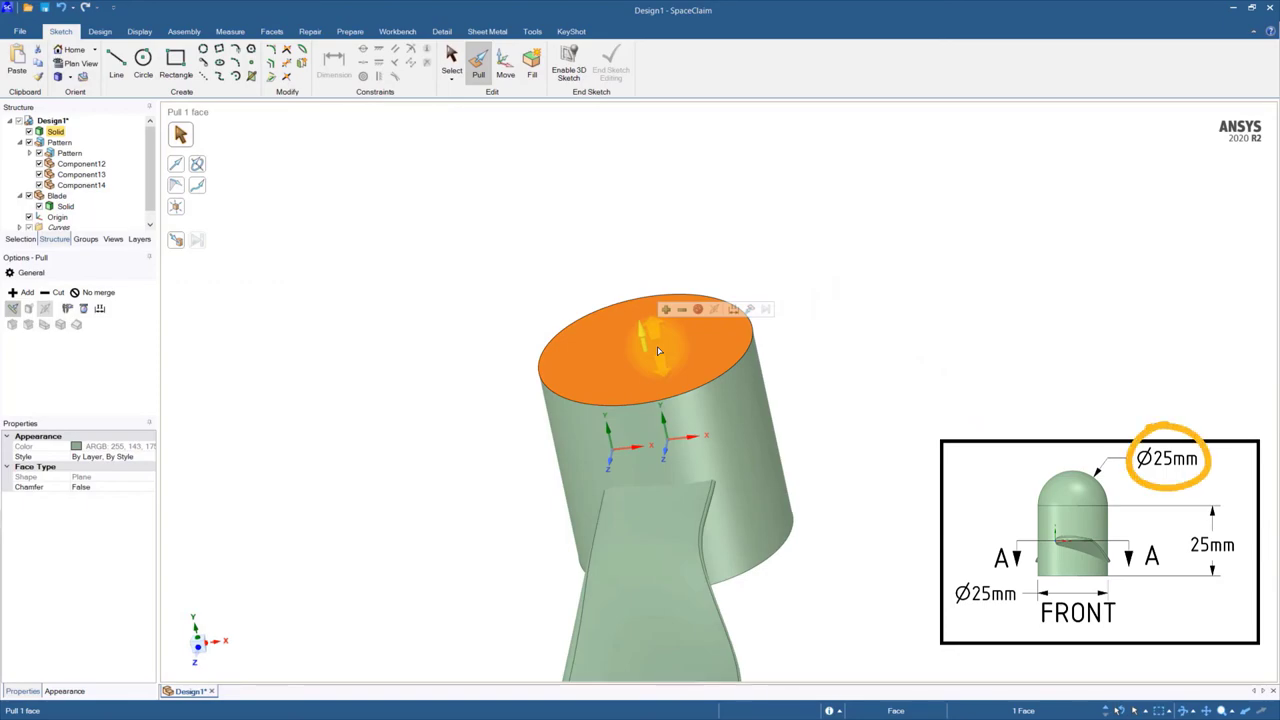
text(12.5)
key(Return)
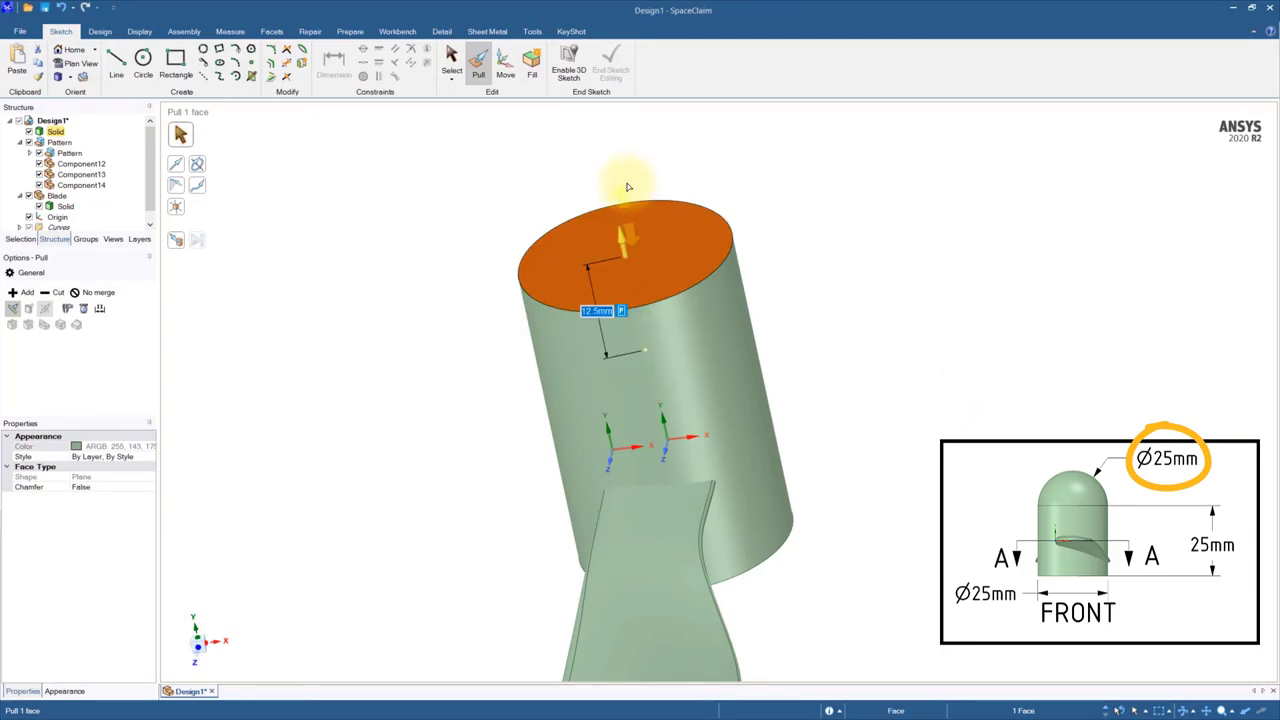
click(733, 246)
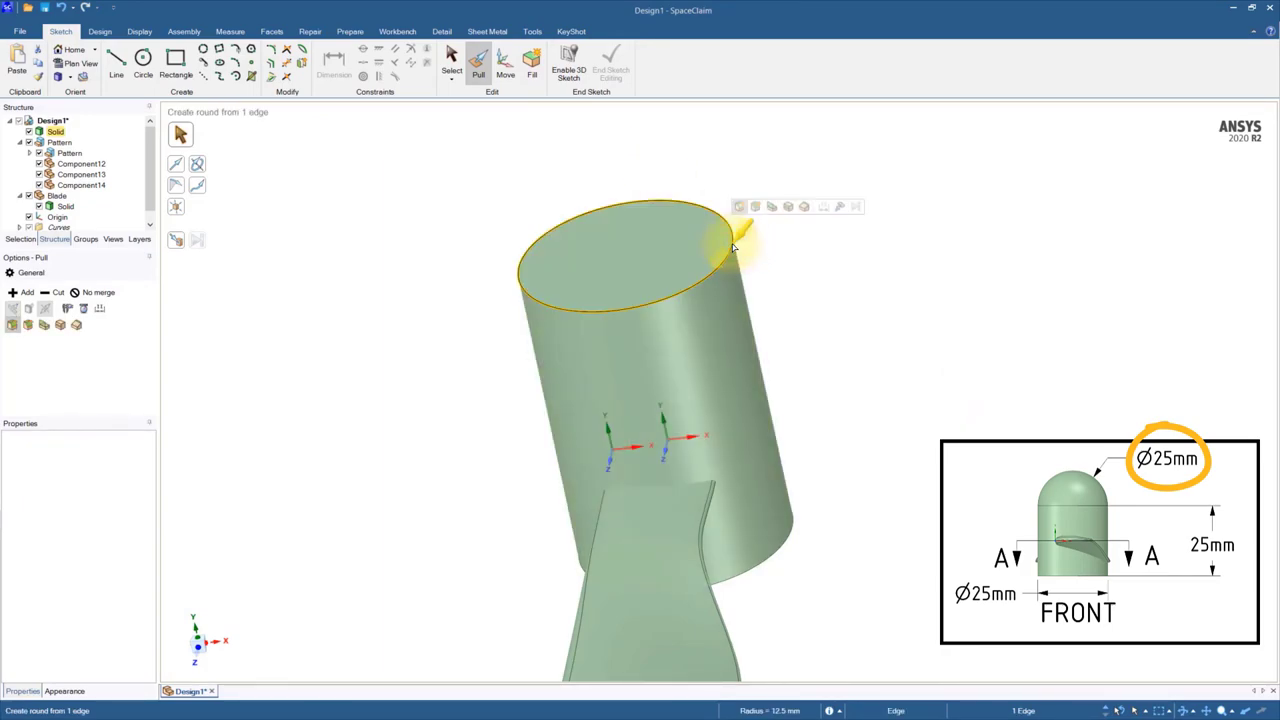
drag(727, 247, 323, 506)
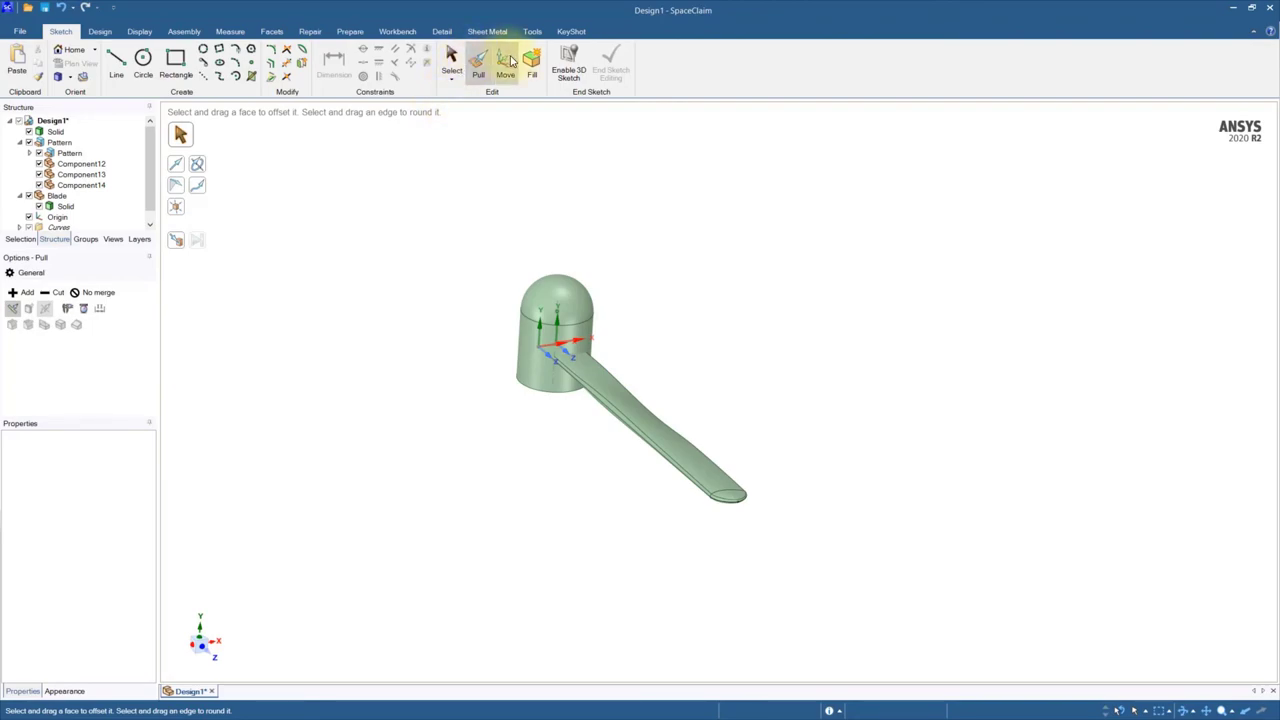
Copy the Blade solid, rotated 180° about the hub, to form the opposite blade.
click(505, 62)
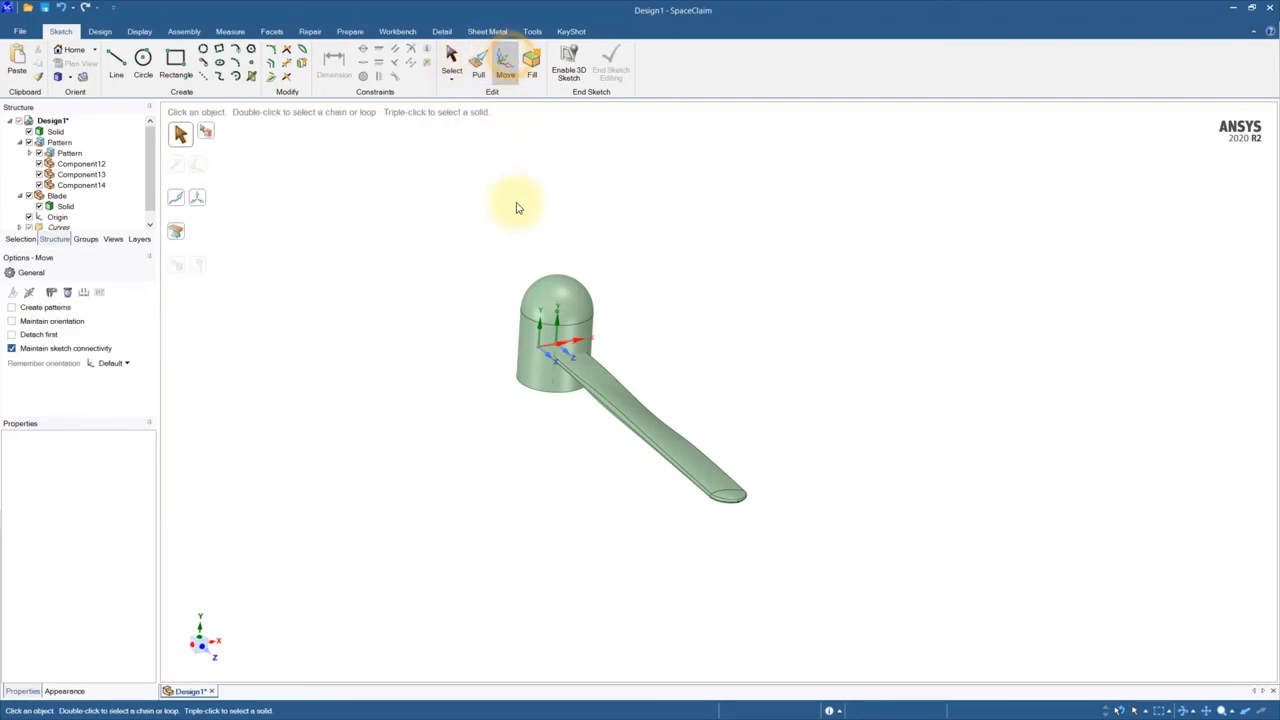
click(65, 206)
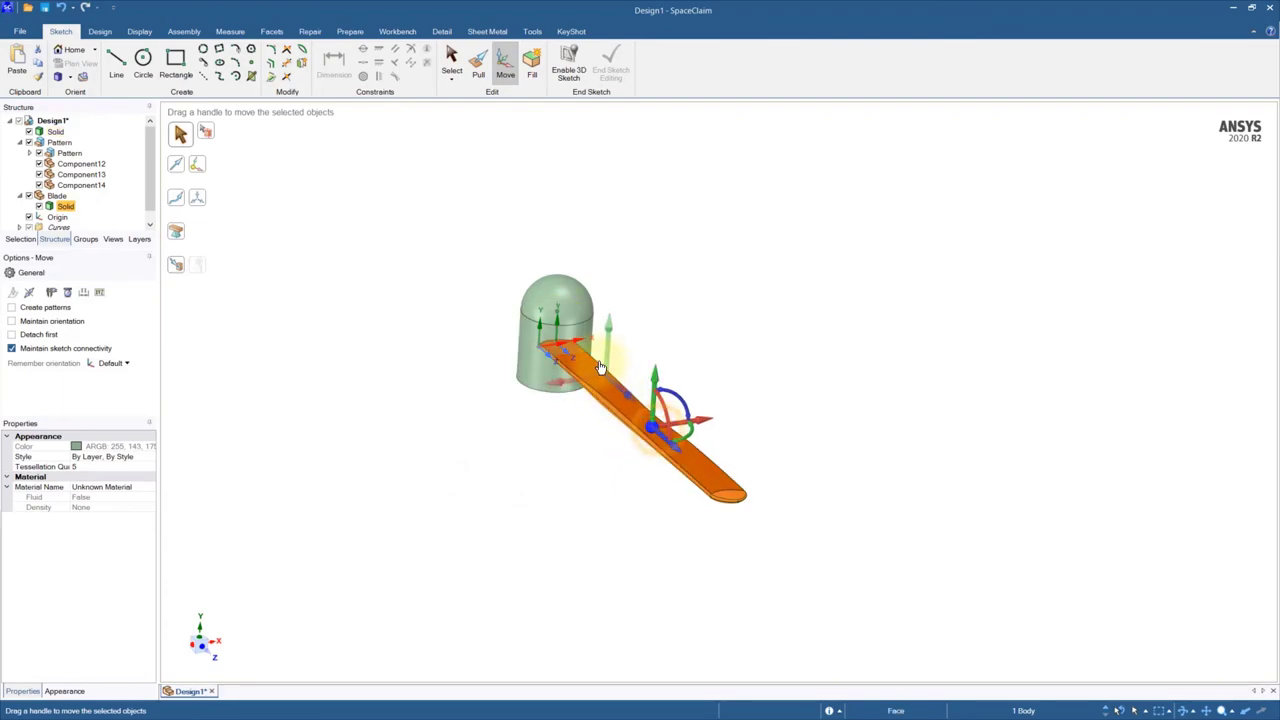
ctrl+click(580, 338)
ctrl+click(523, 363)
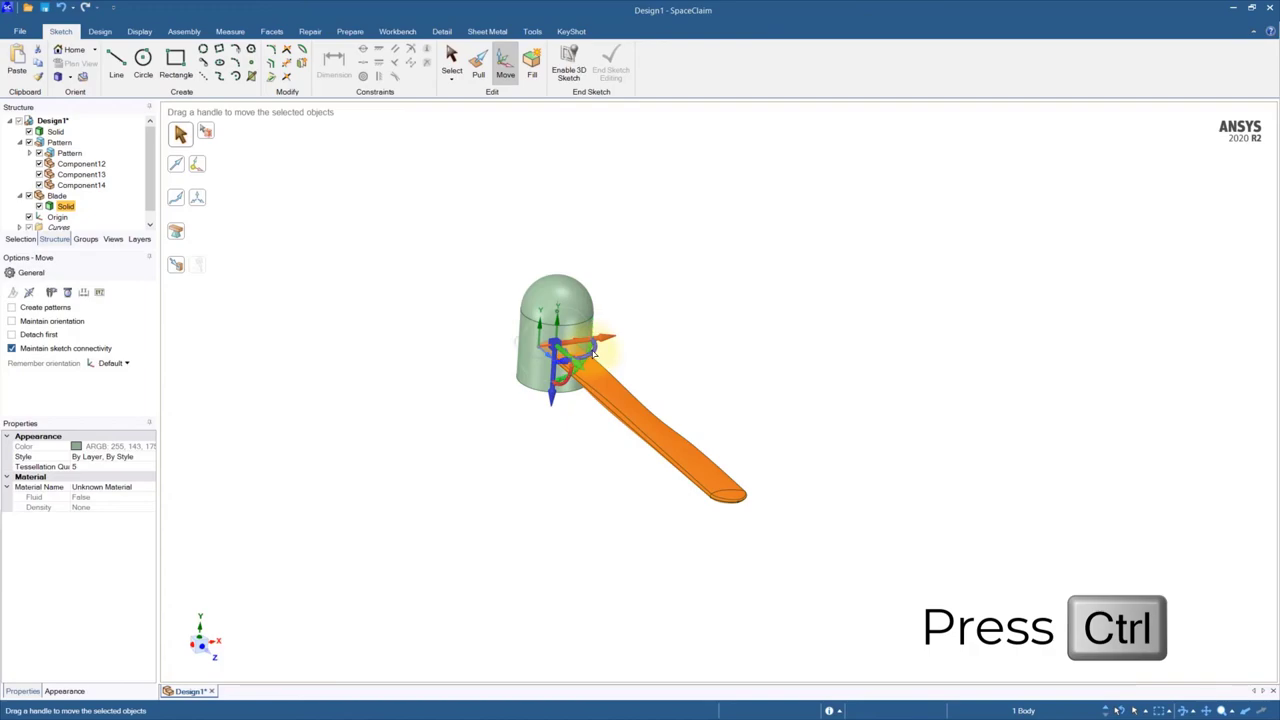
key(ctrl)
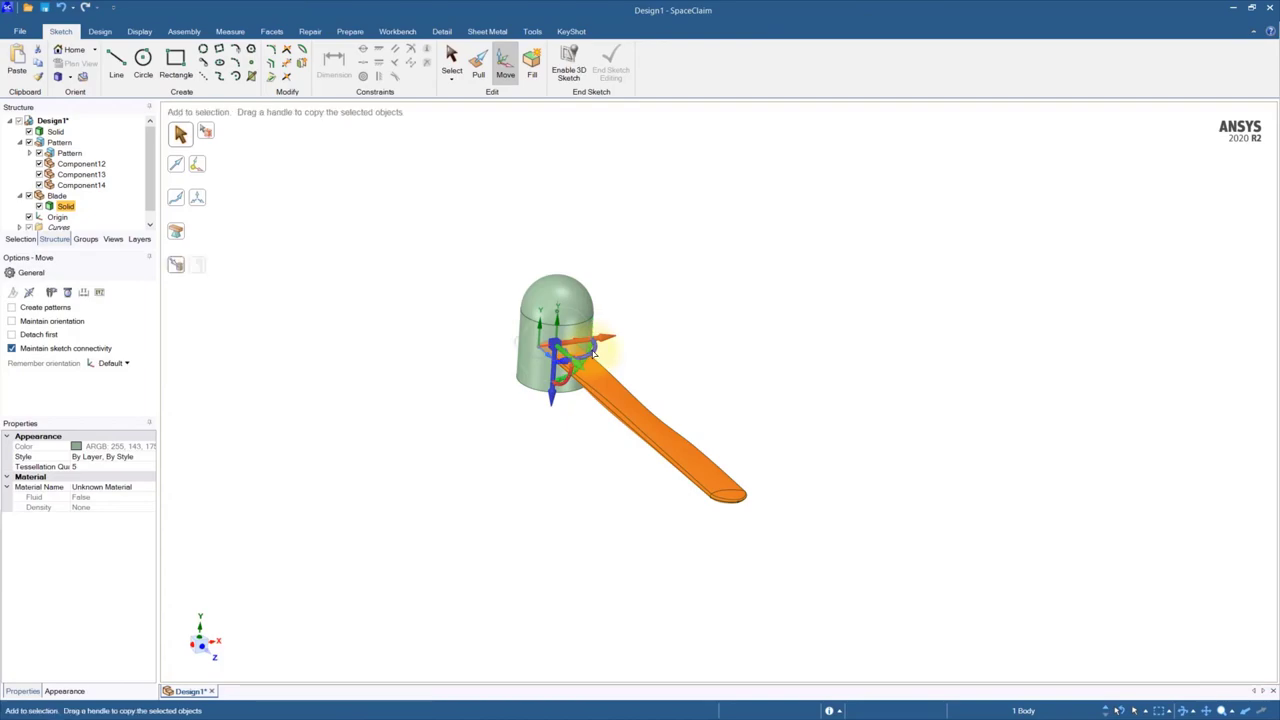
ctrl+drag(593, 352, 502, 347)
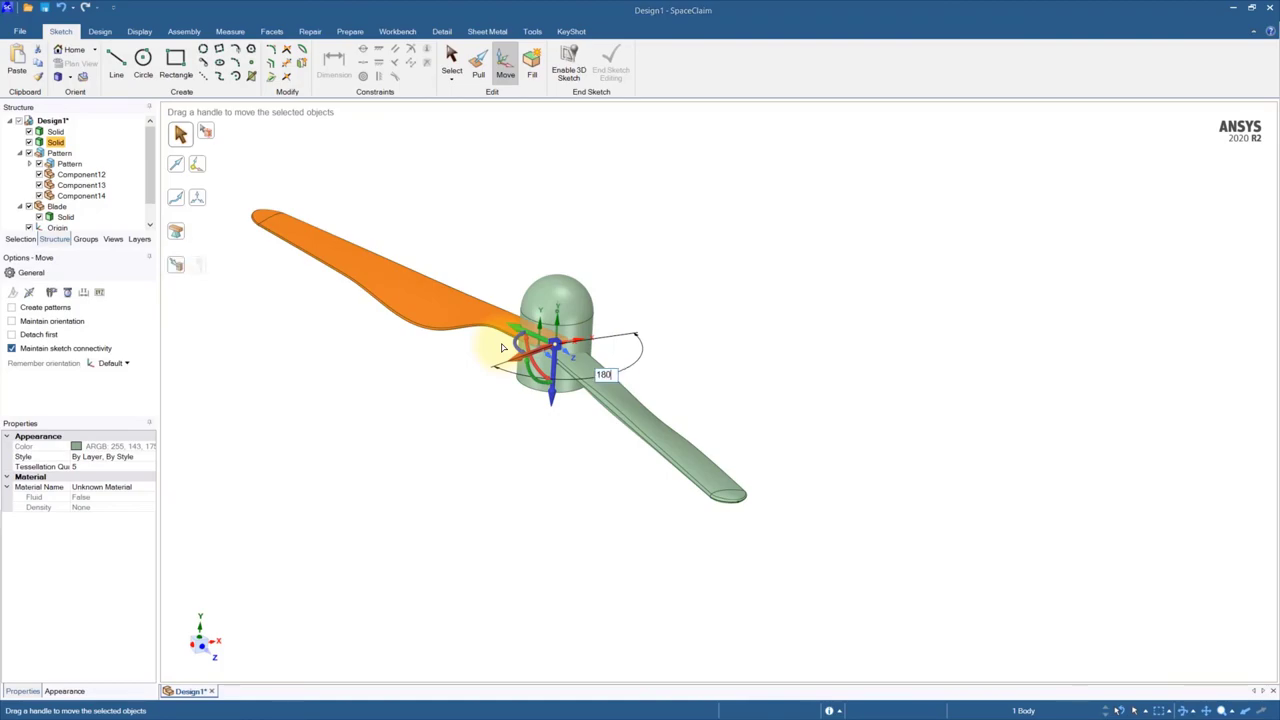
ctrl+drag(502, 347, 505, 355)
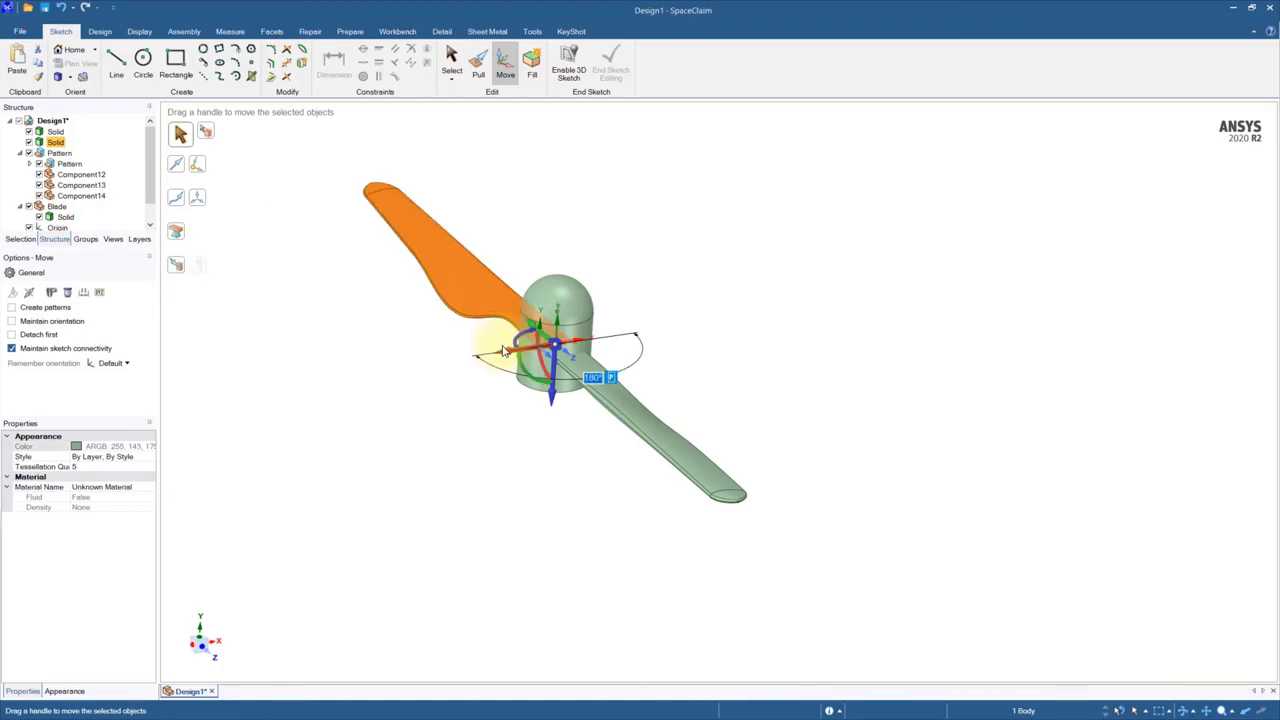
click(530, 508)
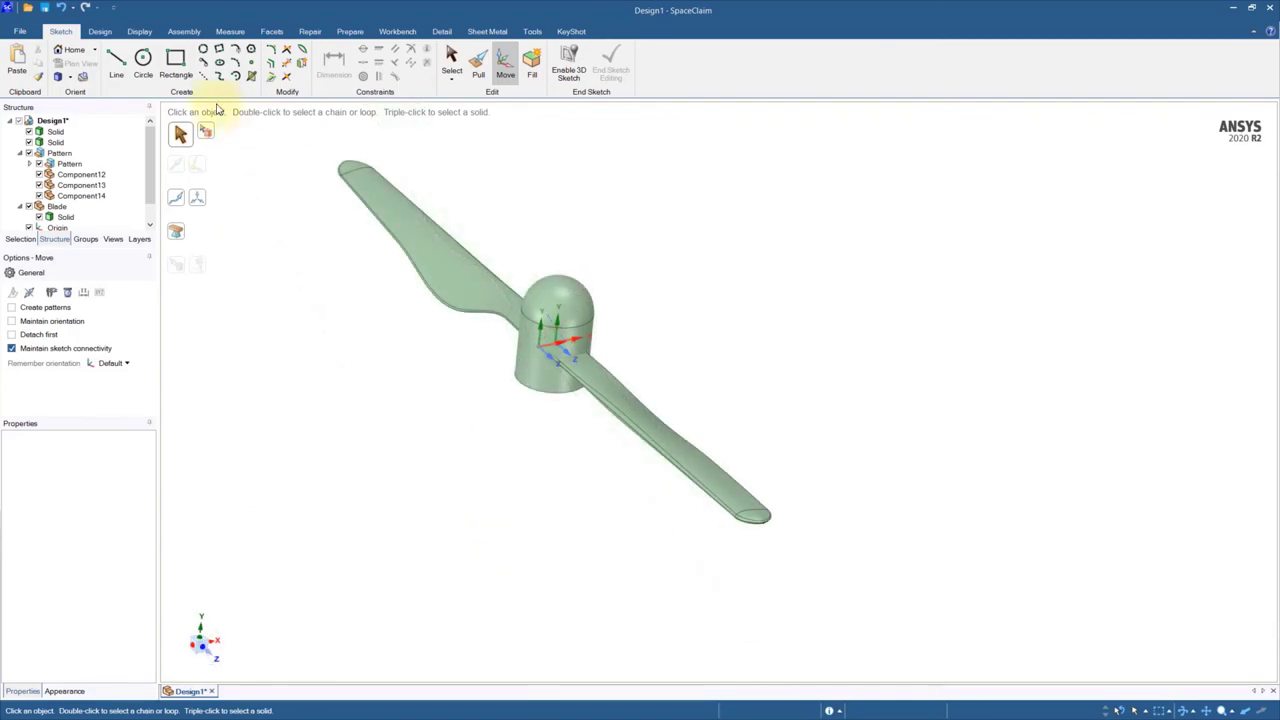
Combine the left and right blades into the hub as the target body.
click(99, 33)
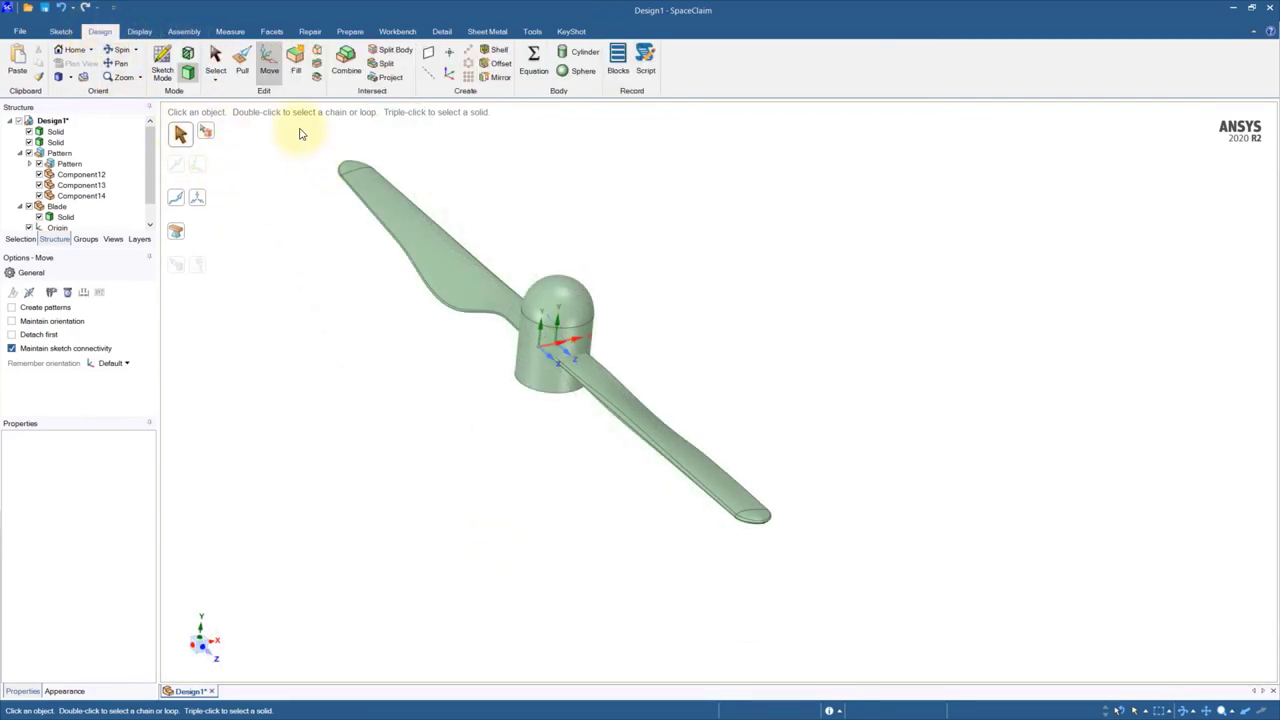
click(347, 60)
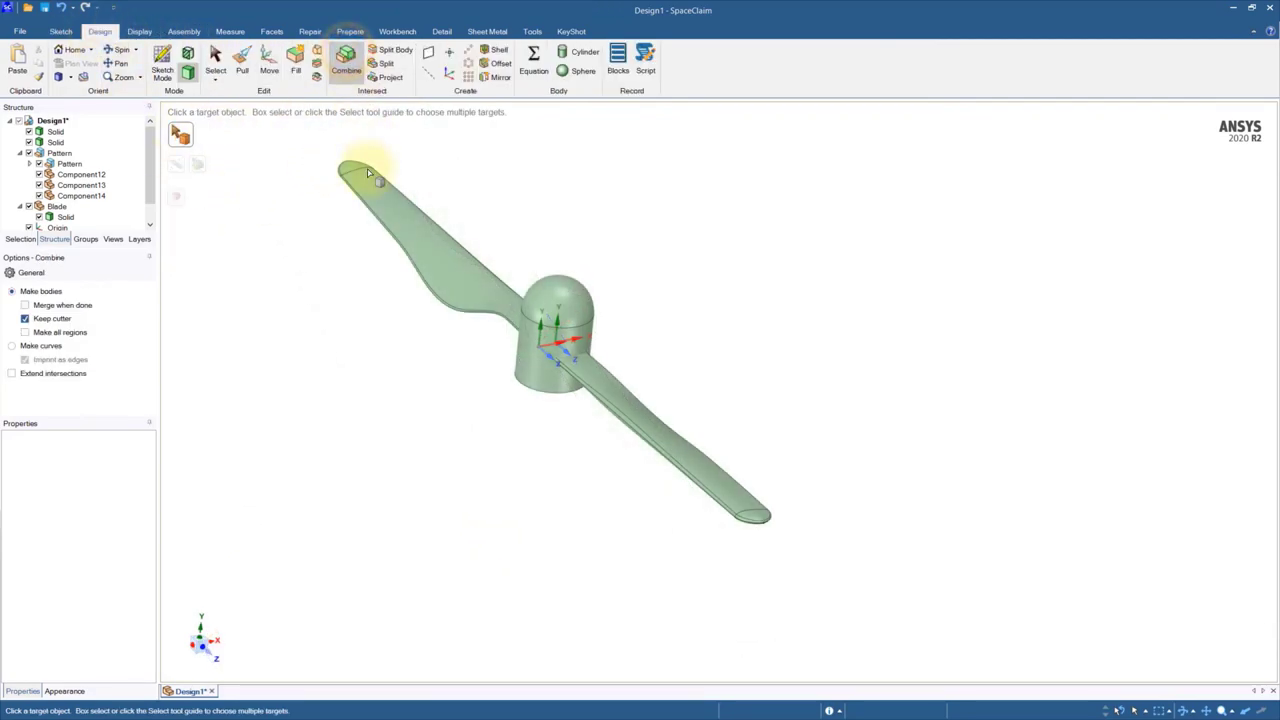
click(533, 369)
ctrl+click(508, 307)
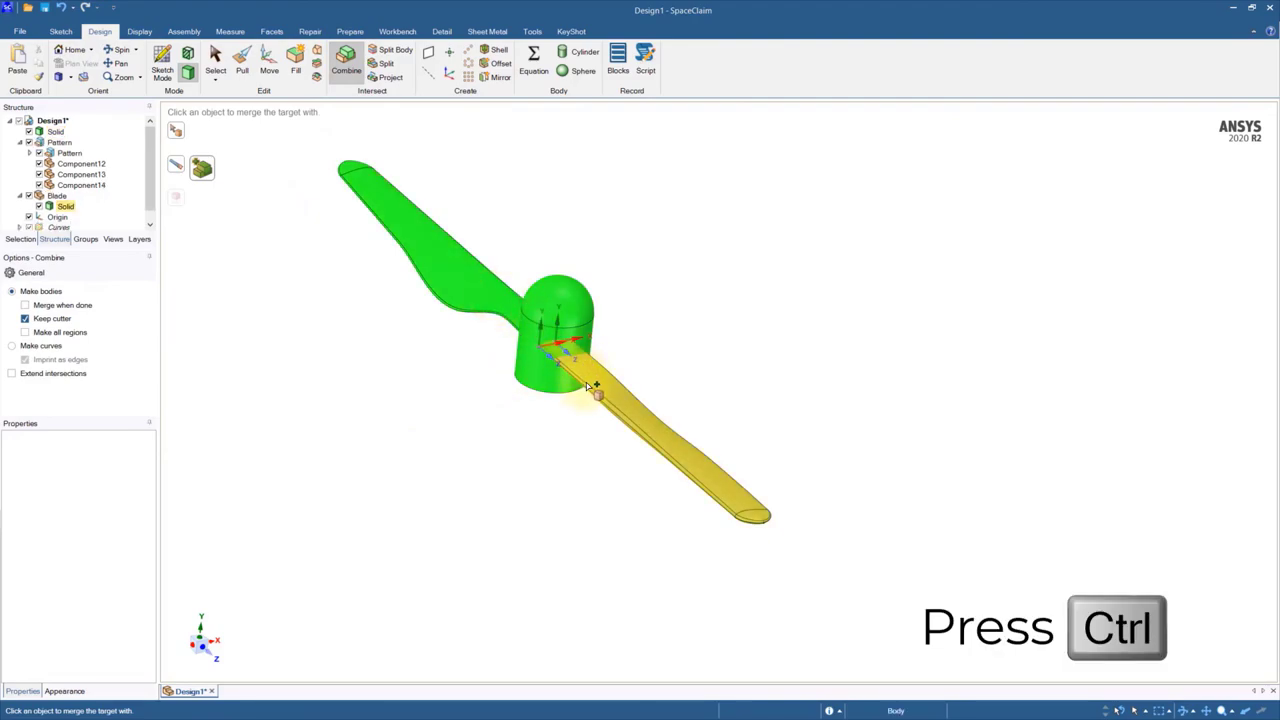
ctrl+click(590, 386)
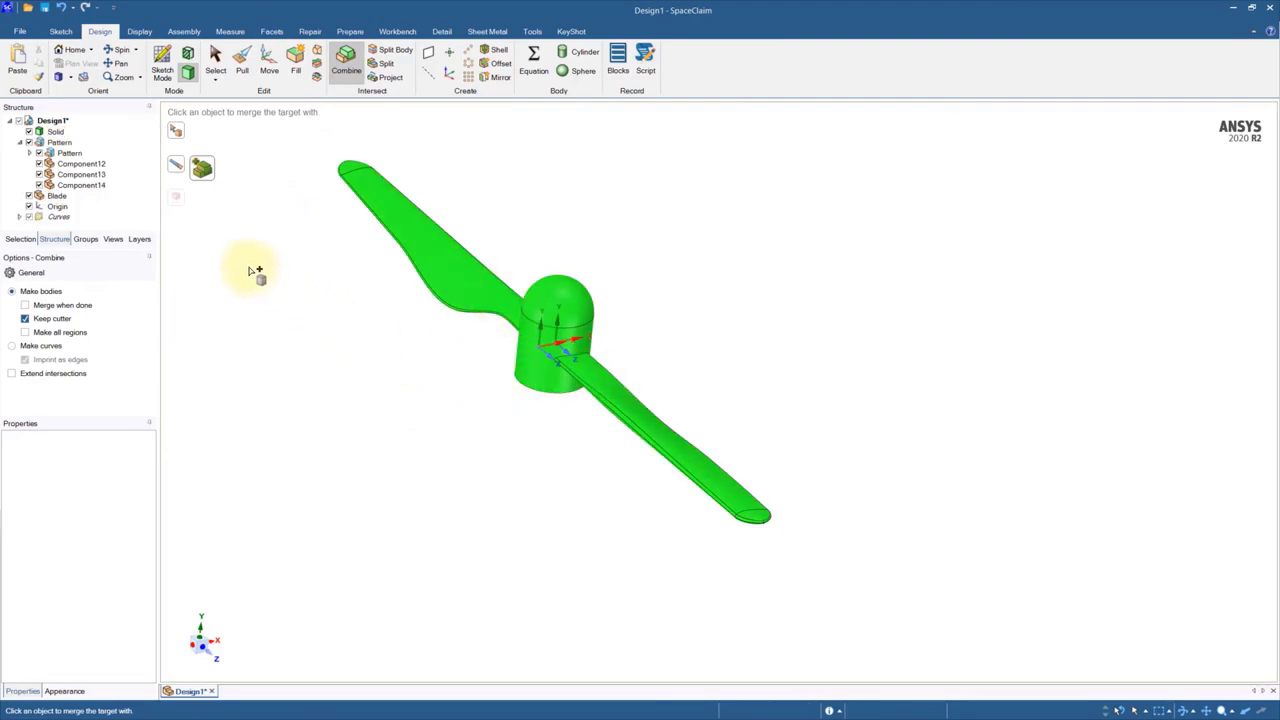
Select the merged propeller body and orbit around it to check the result.
click(215, 60)
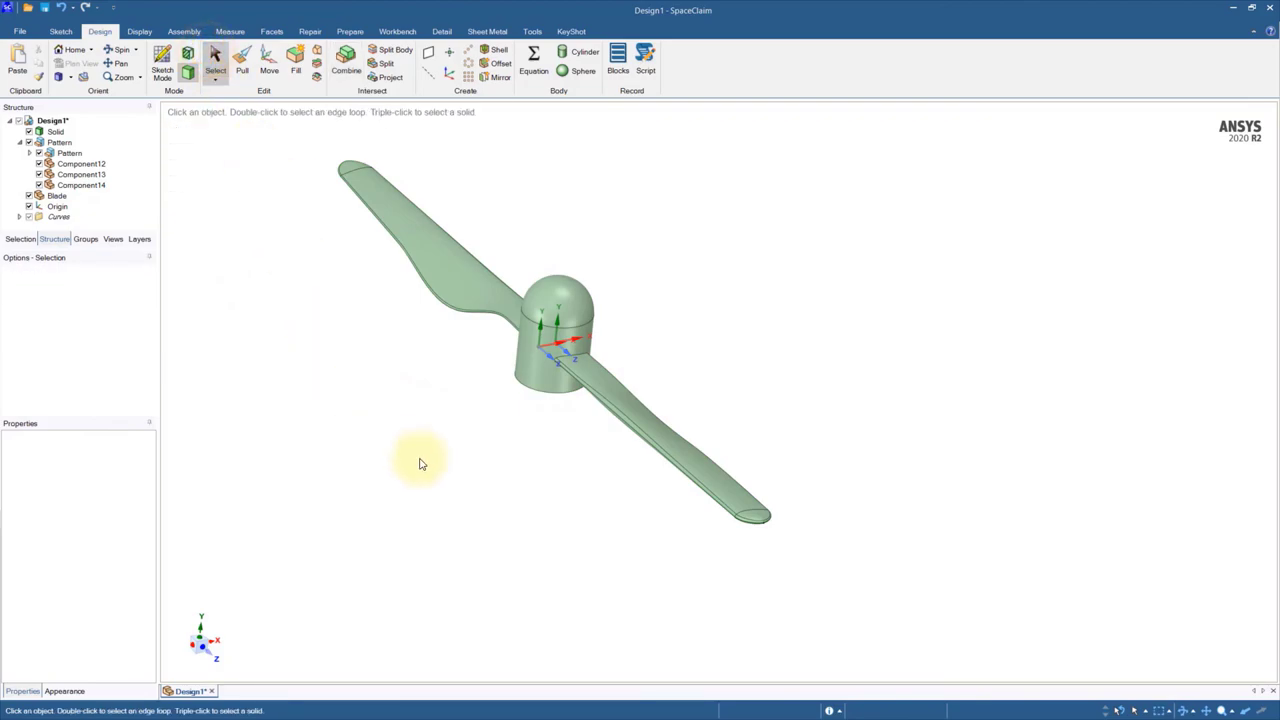
click(56, 132)
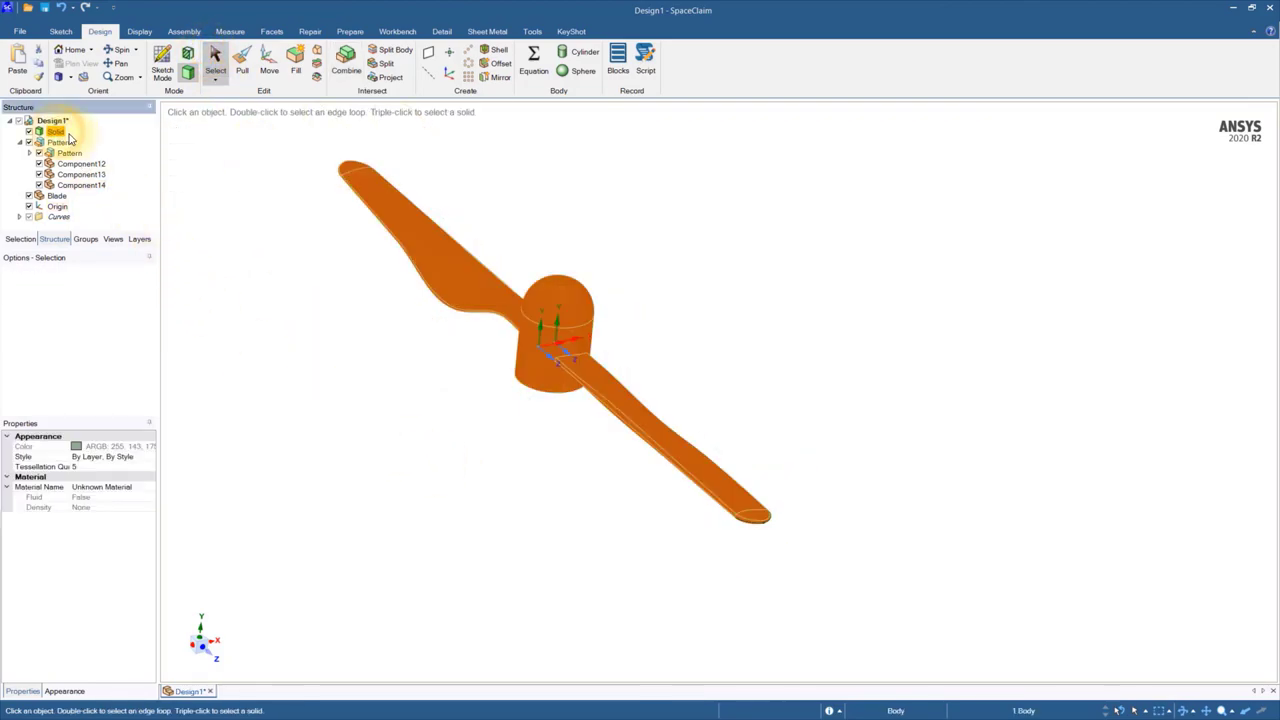
middle_drag(485, 450, 646, 521)
Flatten the Design1 assembly structure.
click(277, 340)
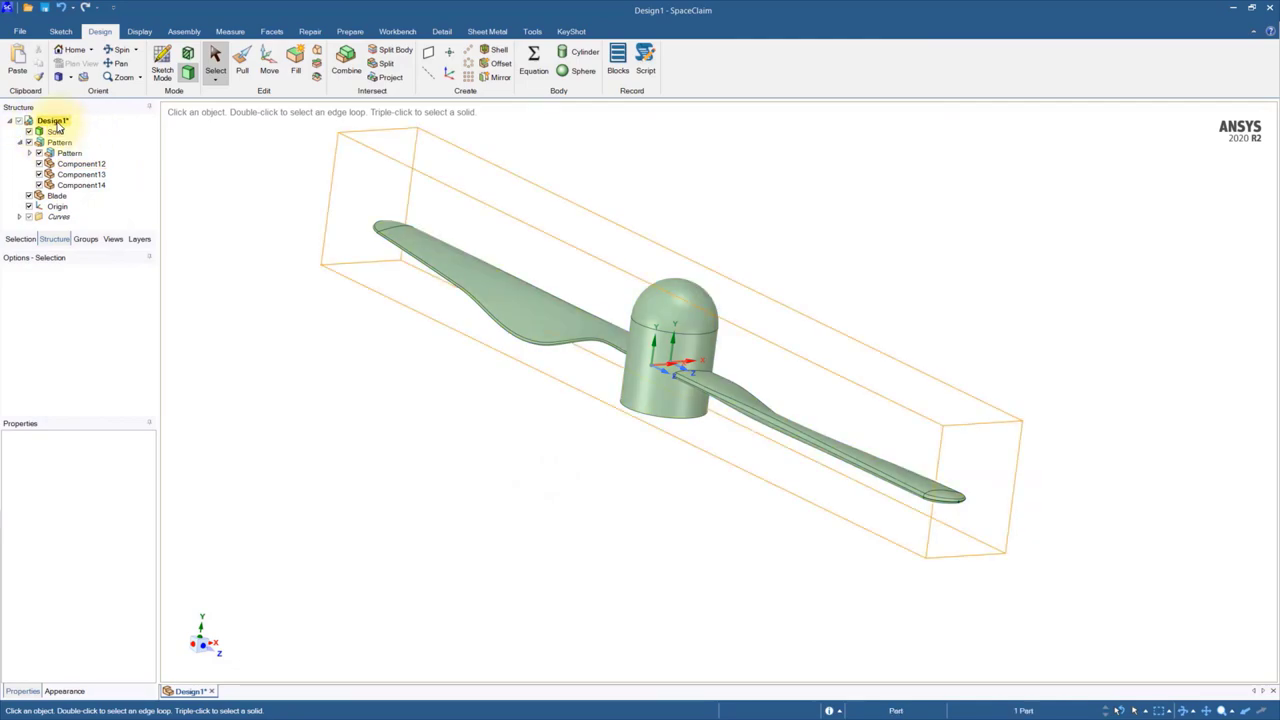
right_click(55, 121)
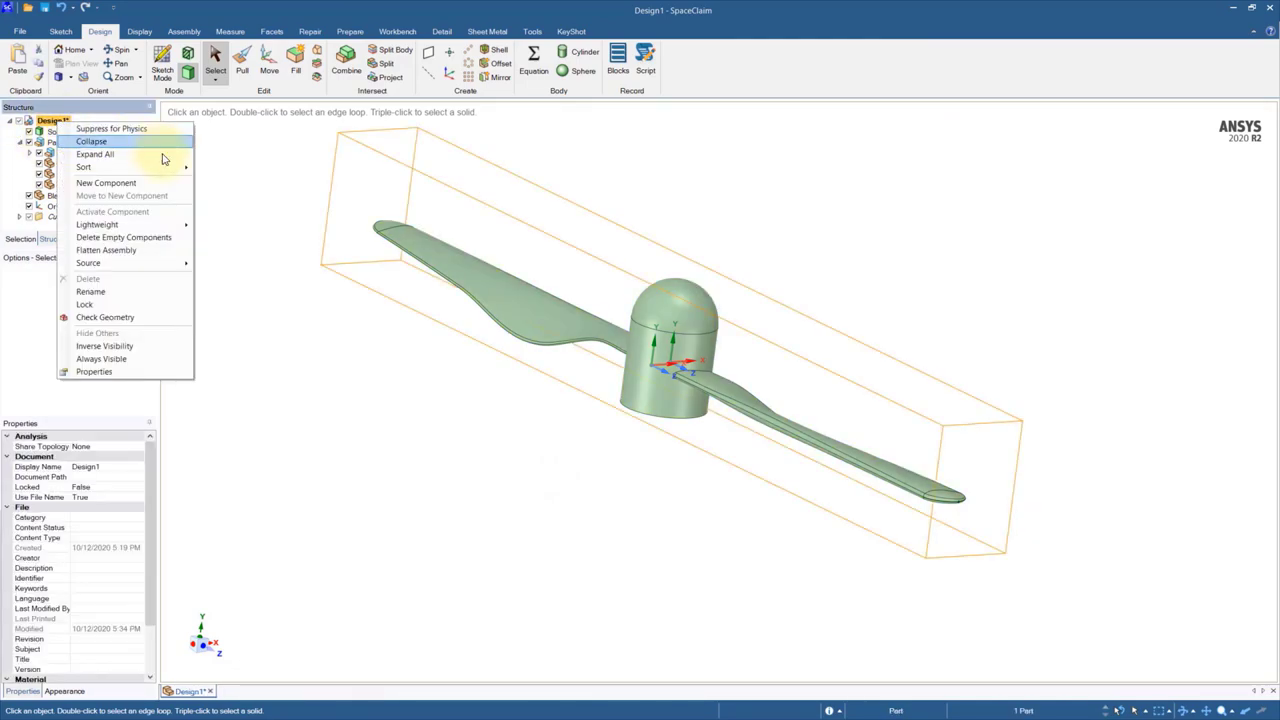
click(170, 250)
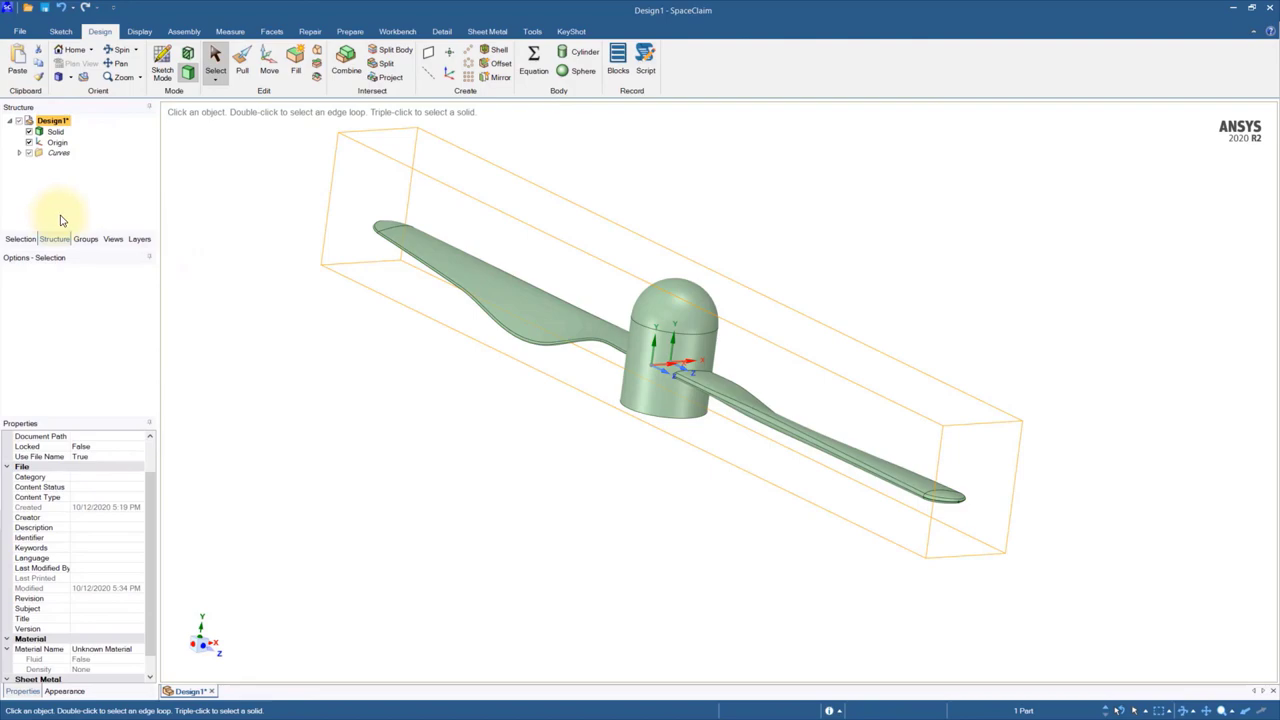
click(62, 212)
Delete the leftover Origin and Curves items from the structure tree.
click(57, 146)
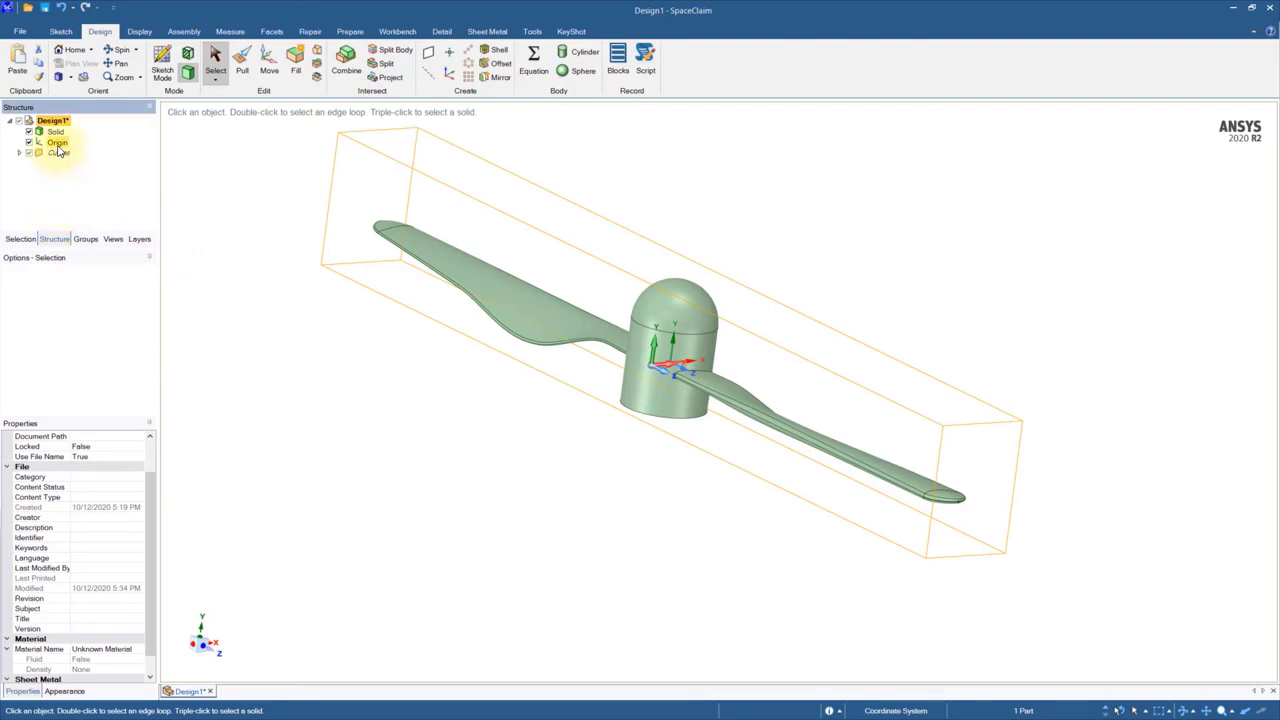
ctrl+click(60, 153)
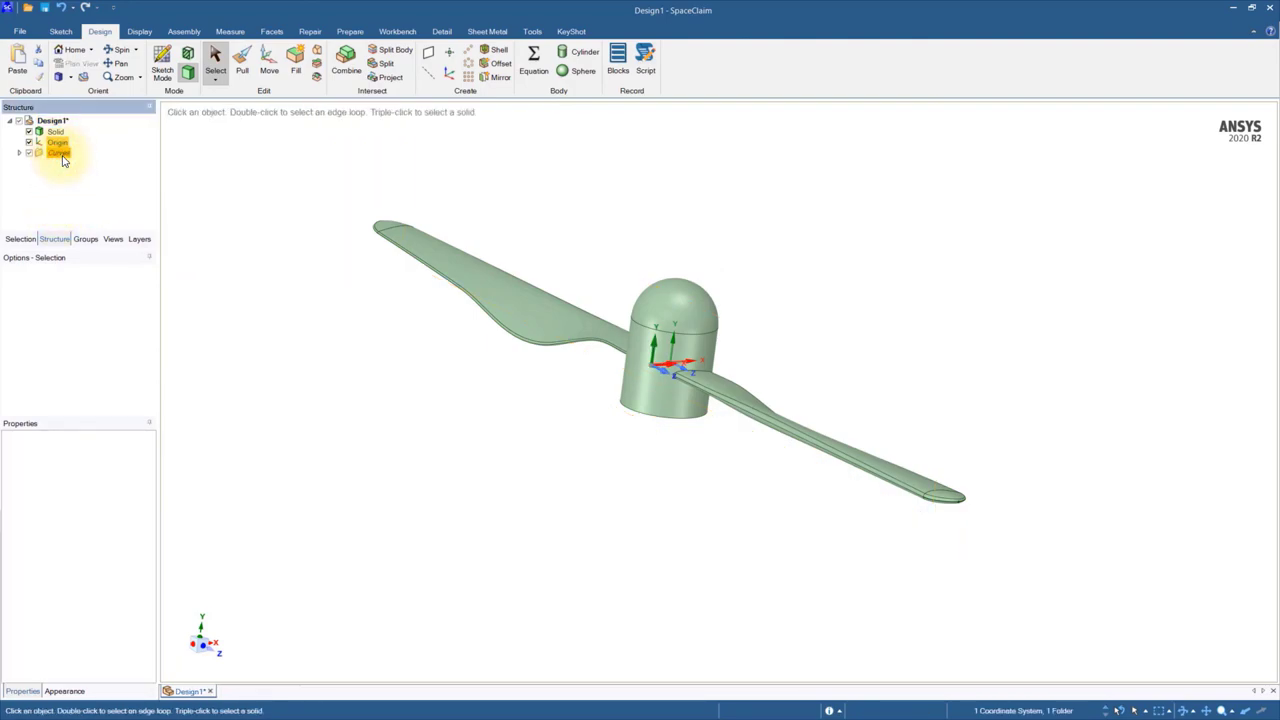
right_click(62, 160)
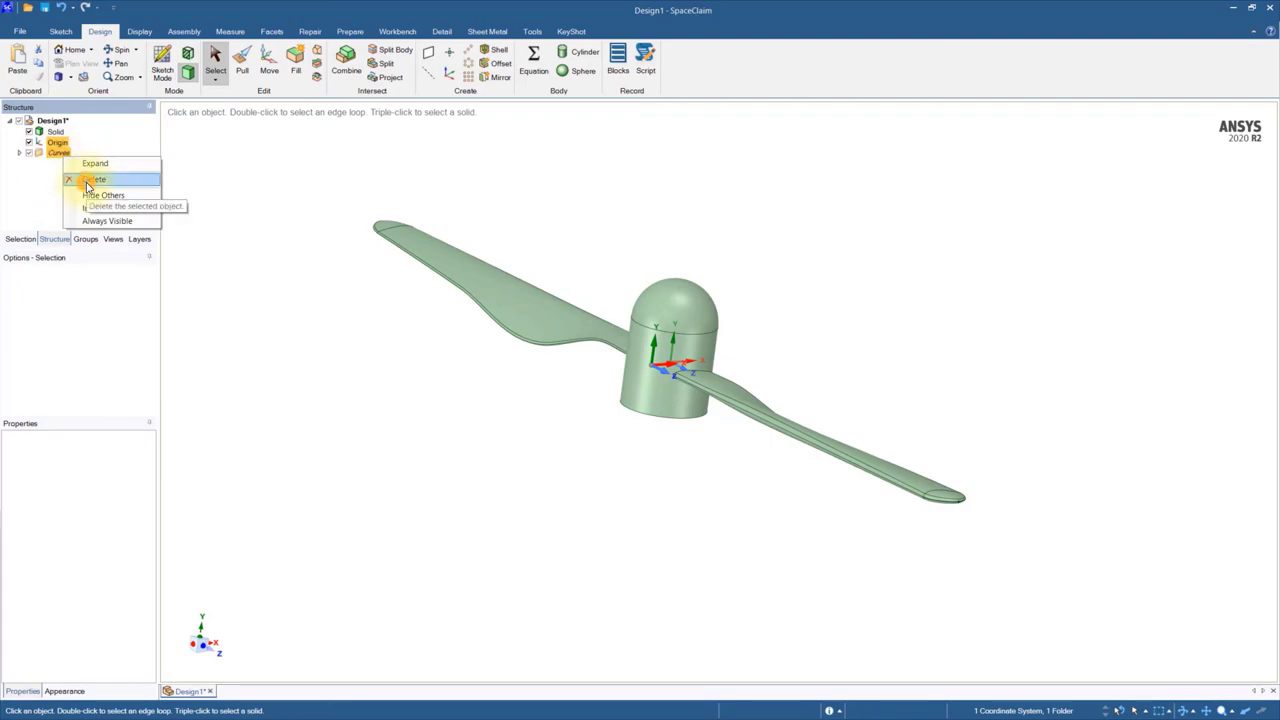
click(87, 182)
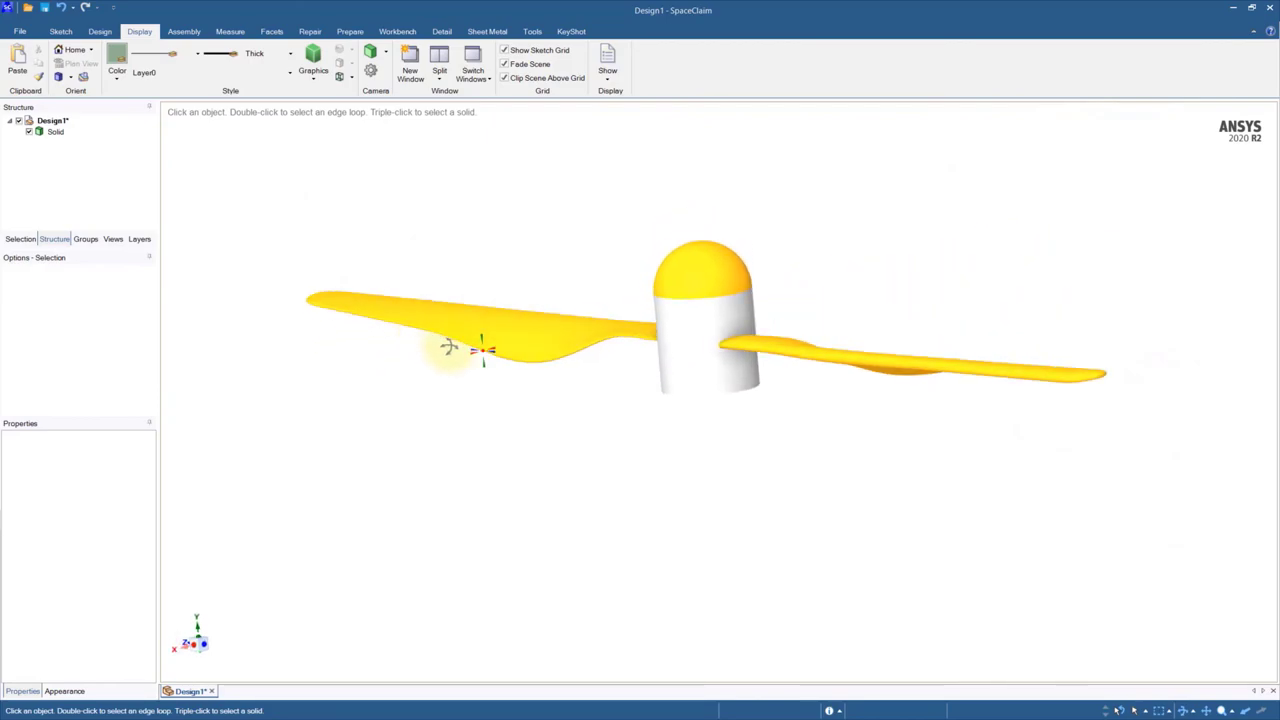
Spin the propeller to a tilted top-down view for final inspection.
middle_drag(449, 346, 455, 400)
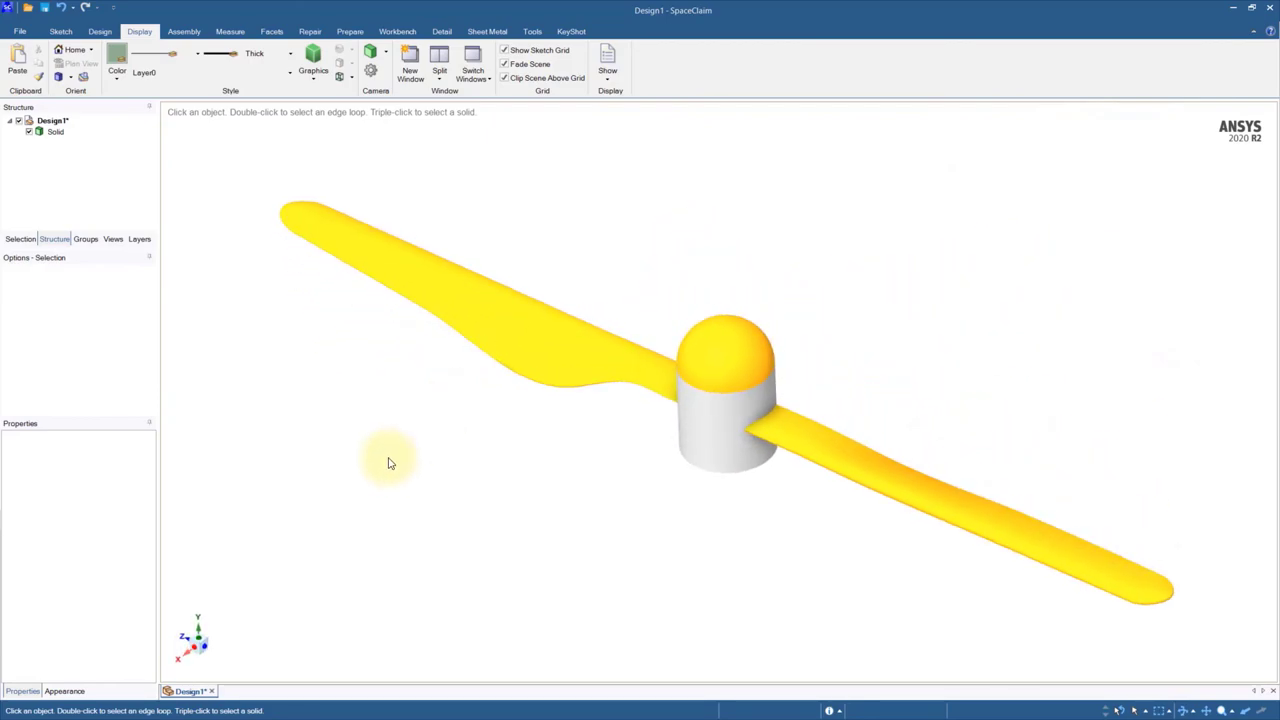